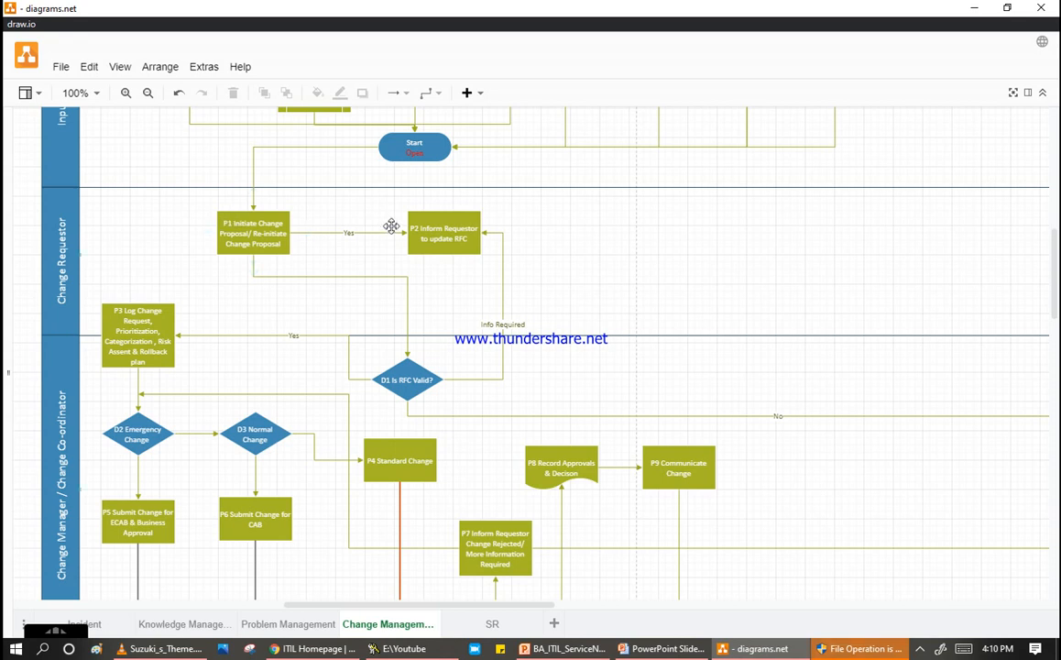
Examine the Change Management flowchart from change proposal and RFC validation through logging to the emergency, normal and standard change branches.
{"action": "left_click", "coordinate": [388, 378]}
{"action": "left_click", "coordinate": [389, 371]}
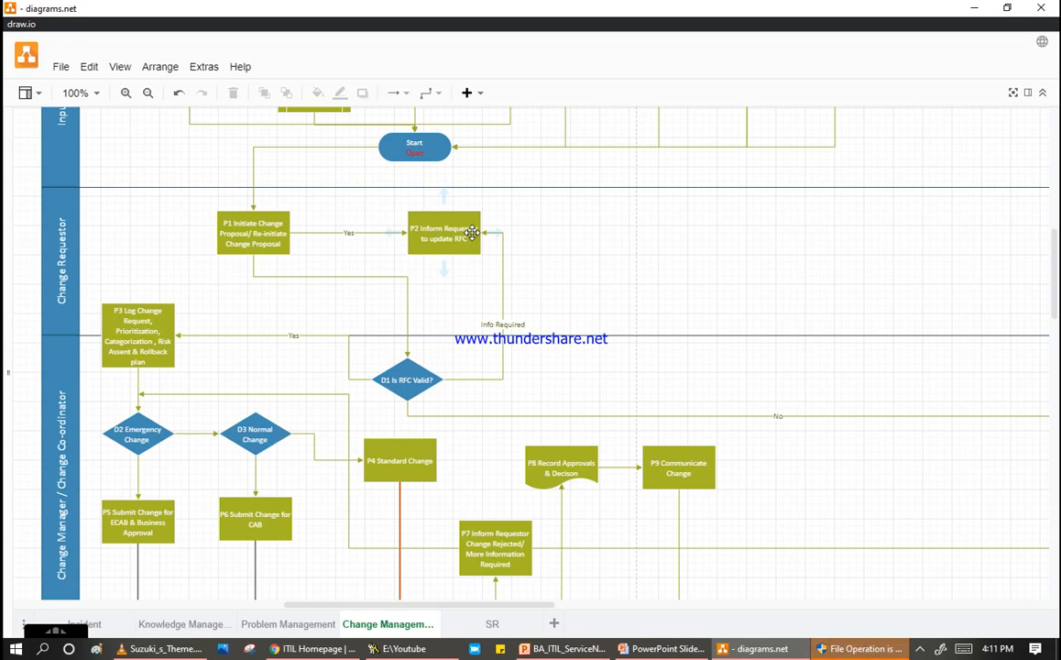
{"action": "left_click_drag", "start_coordinate": [403, 236], "coordinate": [292, 240]}
{"action": "left_click_drag", "start_coordinate": [406, 237], "coordinate": [387, 236]}
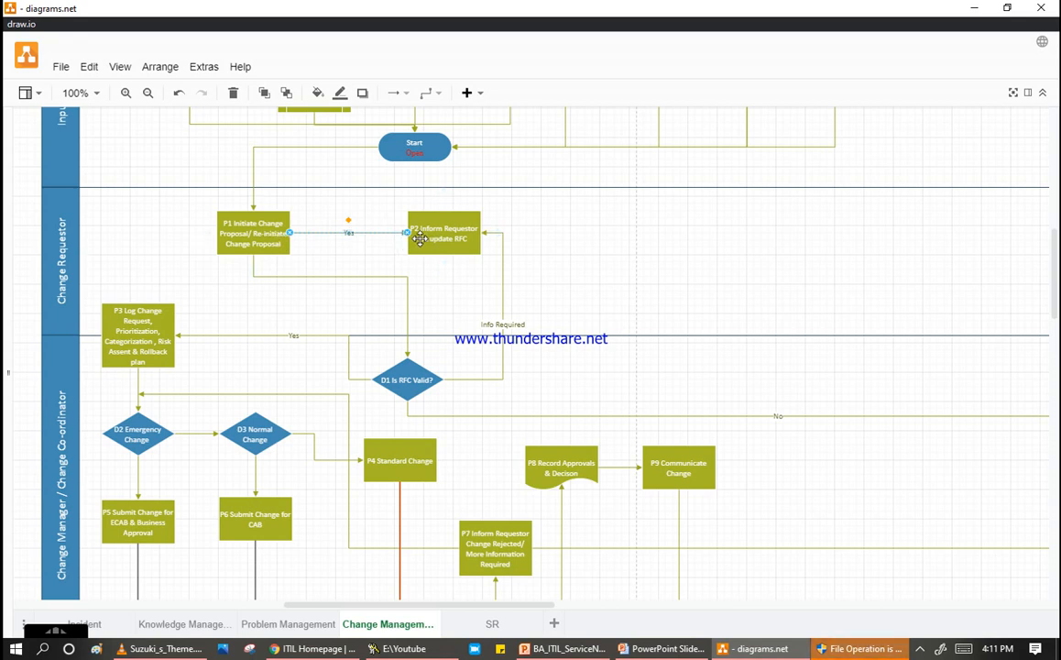
{"action": "left_click", "coordinate": [406, 368], "text": "shift"}
{"action": "left_click", "coordinate": [406, 368], "text": "shift"}
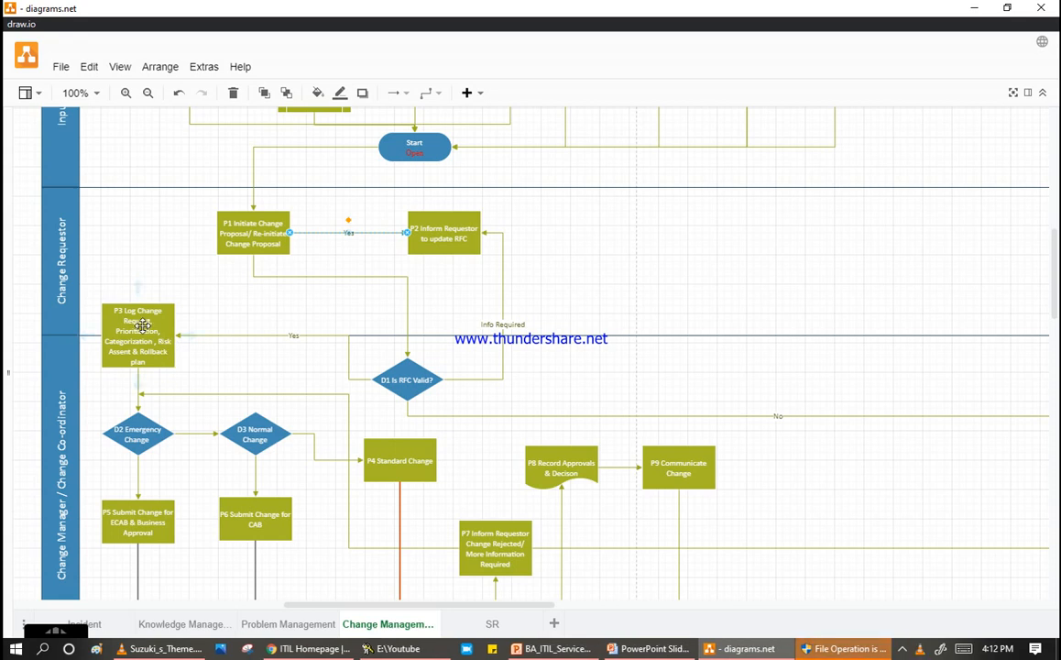
{"action": "scroll", "coordinate": [142, 312], "scroll_direction": "down", "scroll_amount": 2}
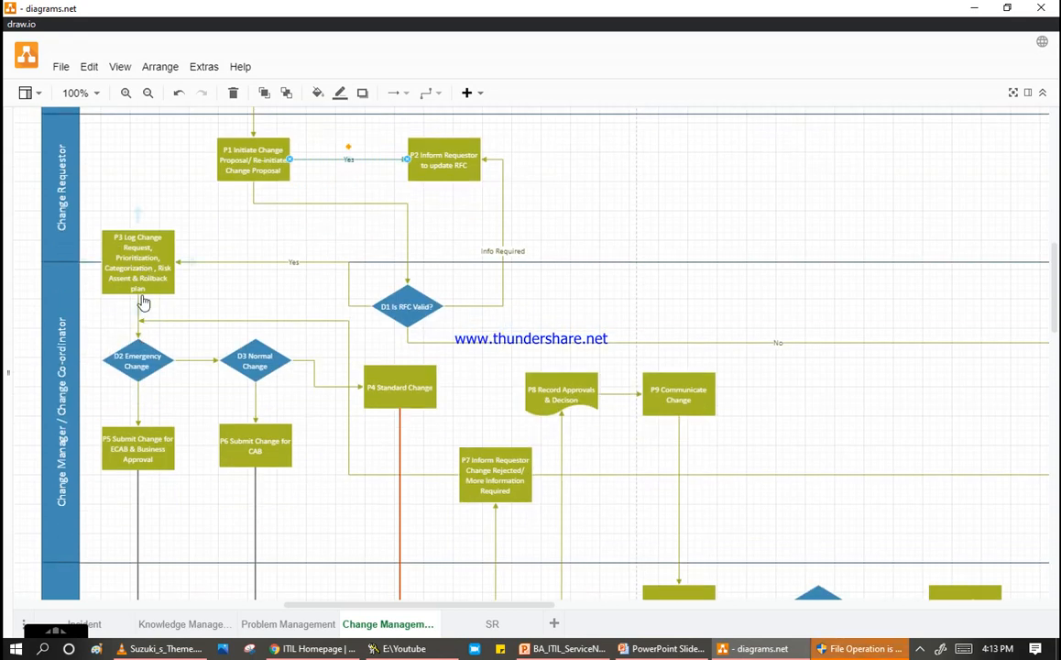
{"action": "left_click", "coordinate": [131, 357]}
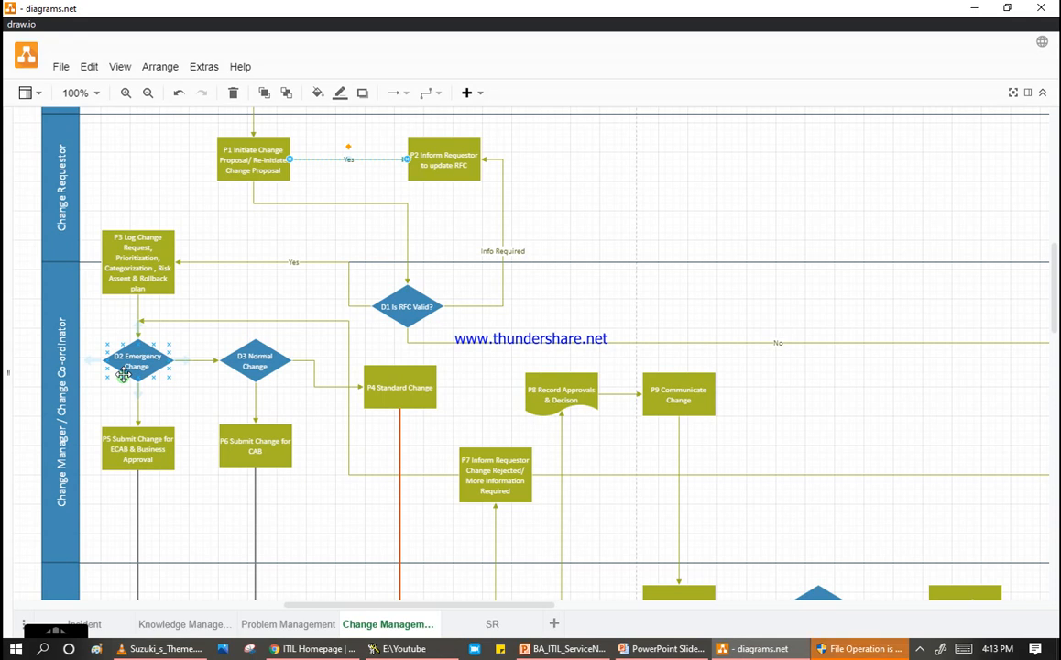
{"action": "left_click", "coordinate": [244, 369]}
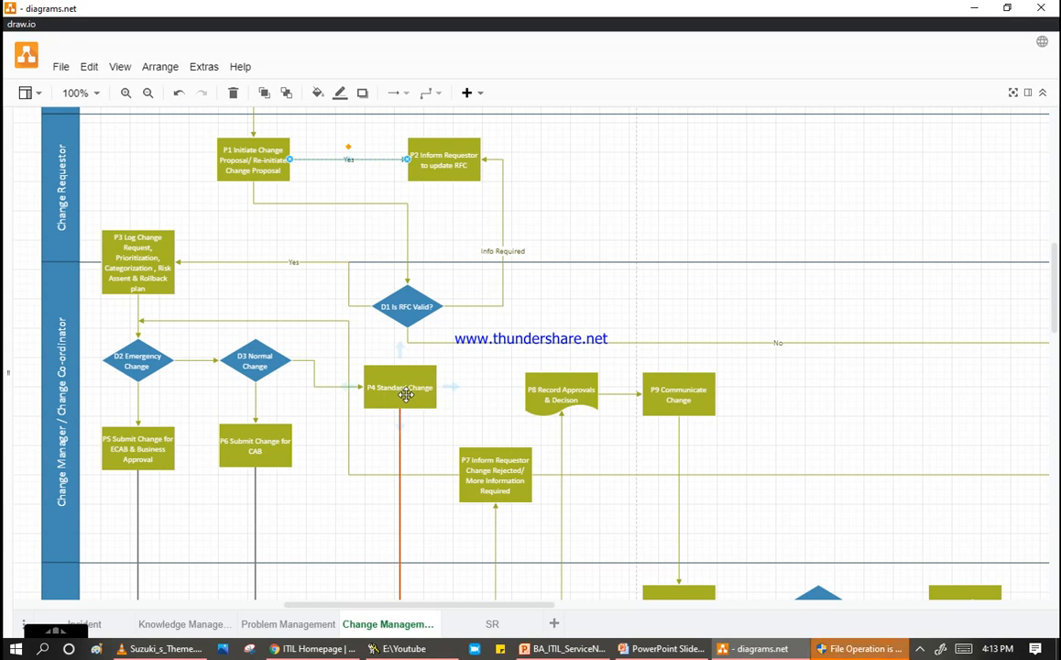
{"action": "left_click", "coordinate": [406, 295]}
{"action": "left_click", "coordinate": [148, 351]}
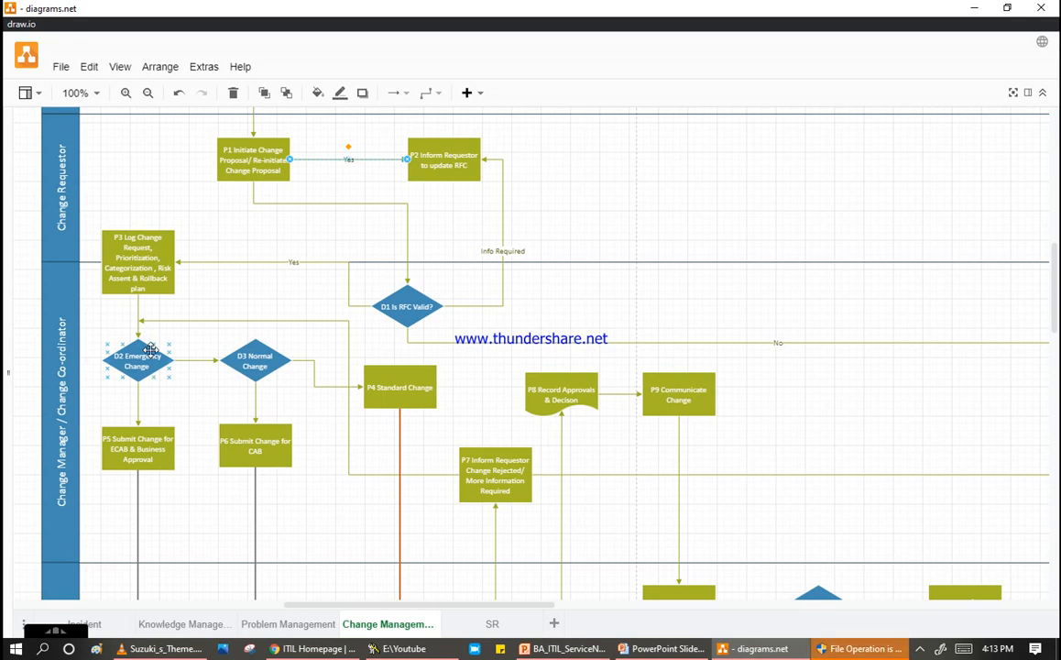
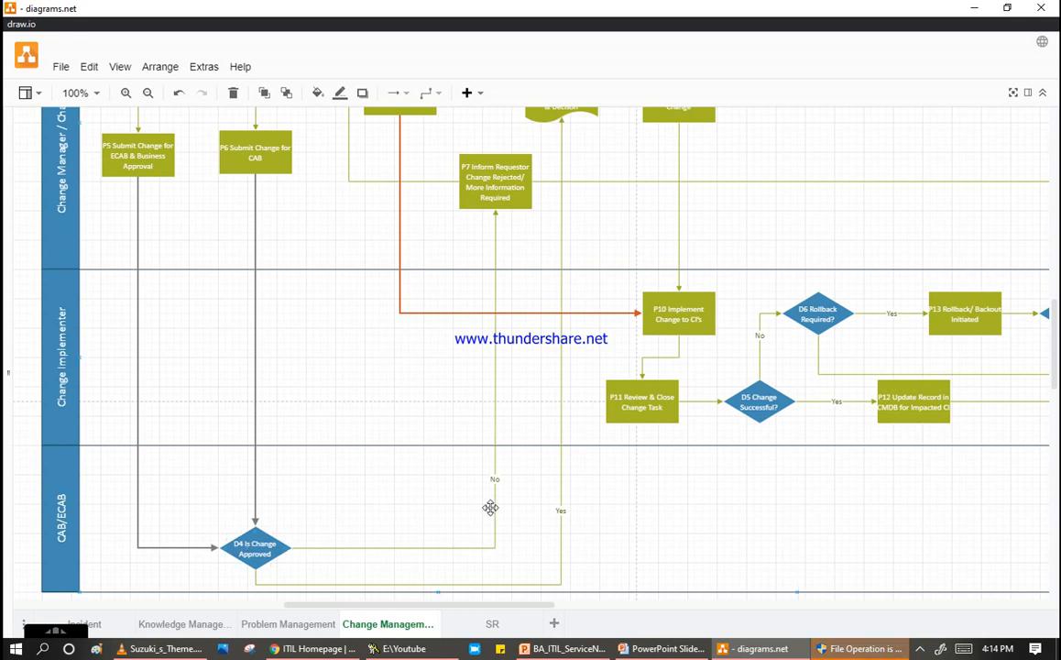
Examine the flowchart's CAB/ECAB approval paths, change implementation, CMDB update, rollback handling, post-implementation review and closure.
{"action": "scroll", "coordinate": [491, 507], "scroll_direction": "up", "scroll_amount": 3}
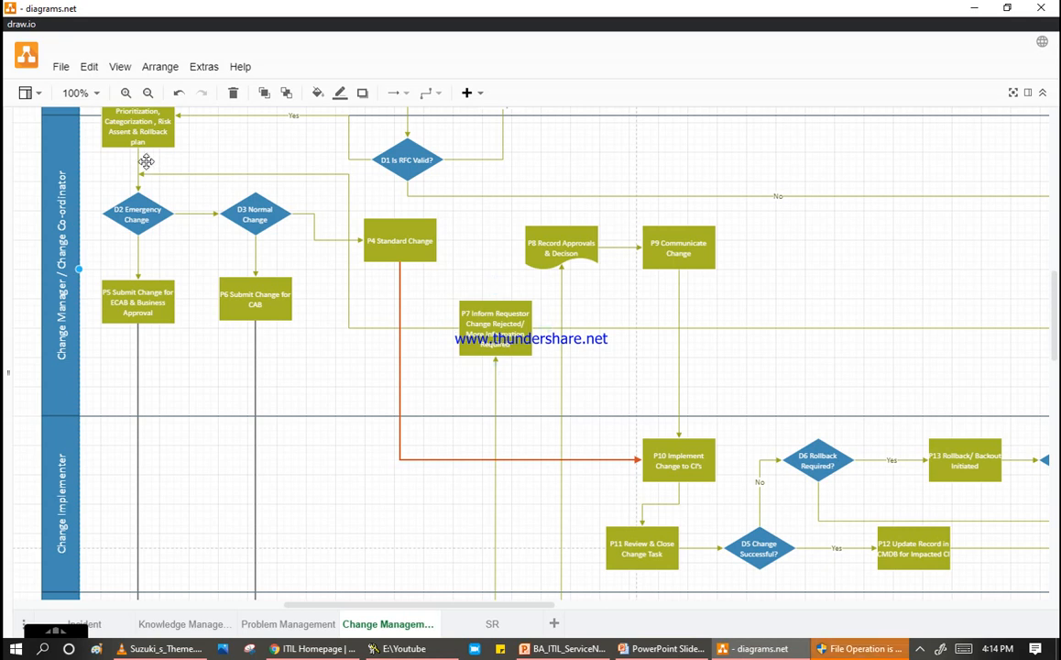
{"action": "scroll", "coordinate": [199, 275], "scroll_direction": "down", "scroll_amount": 5}
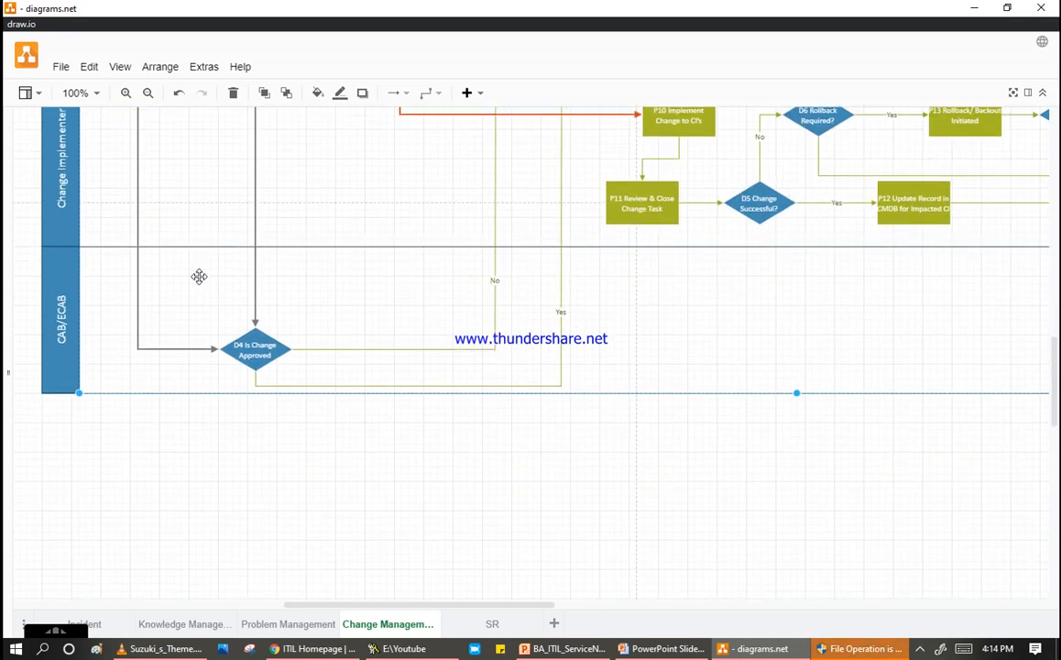
{"action": "left_click", "coordinate": [561, 216]}
{"action": "scroll", "coordinate": [561, 215], "scroll_direction": "up", "scroll_amount": 3}
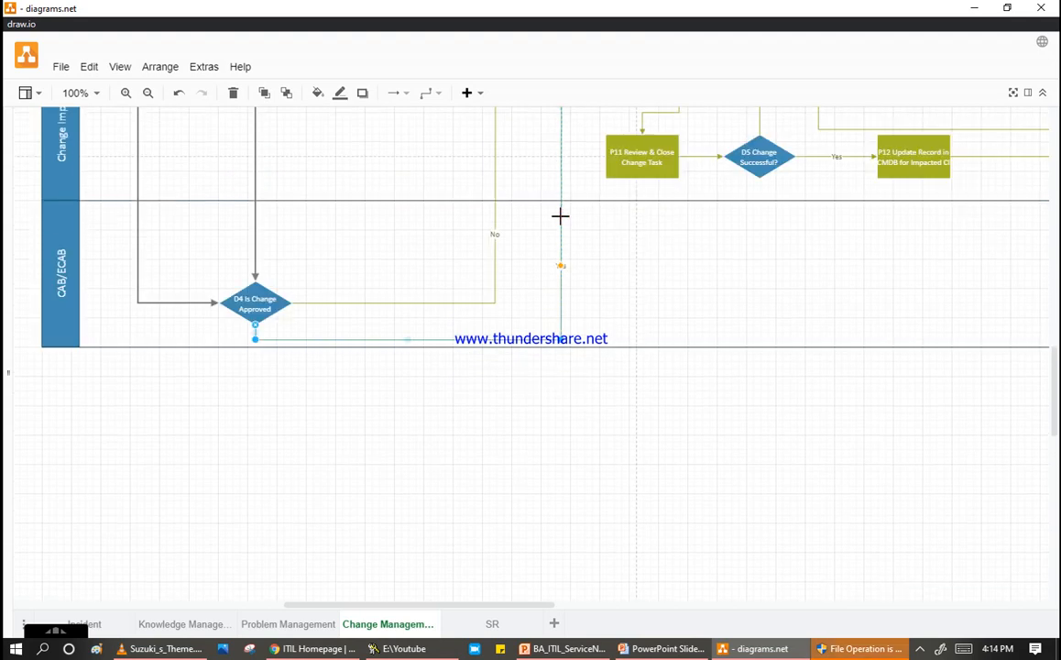
{"action": "scroll", "coordinate": [560, 216], "scroll_direction": "up", "scroll_amount": 3}
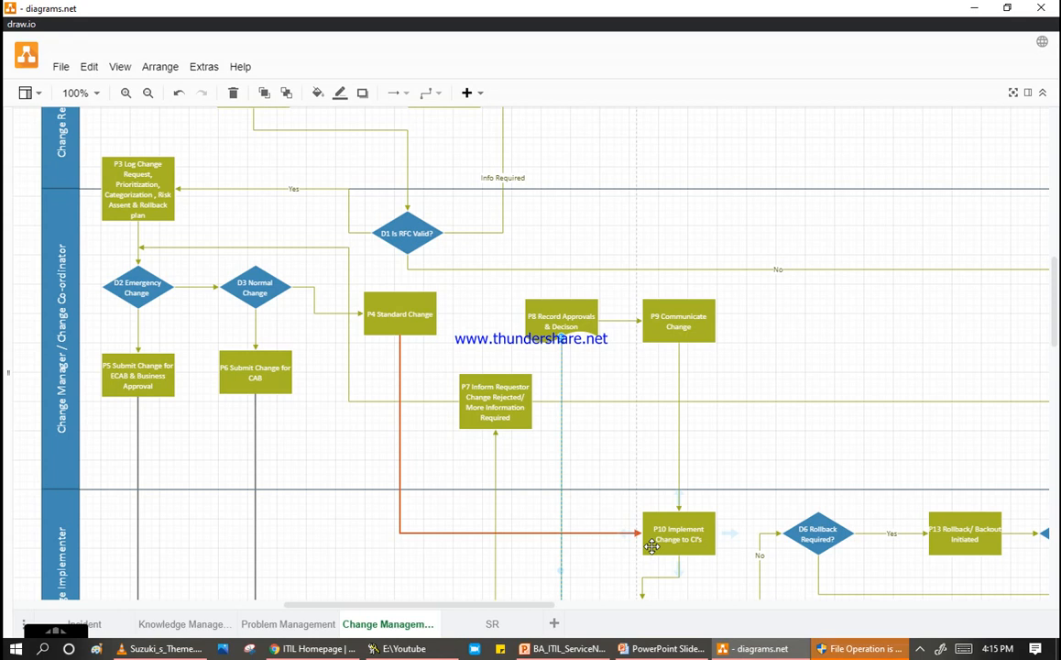
{"action": "scroll", "coordinate": [680, 465], "scroll_direction": "down", "scroll_amount": 5}
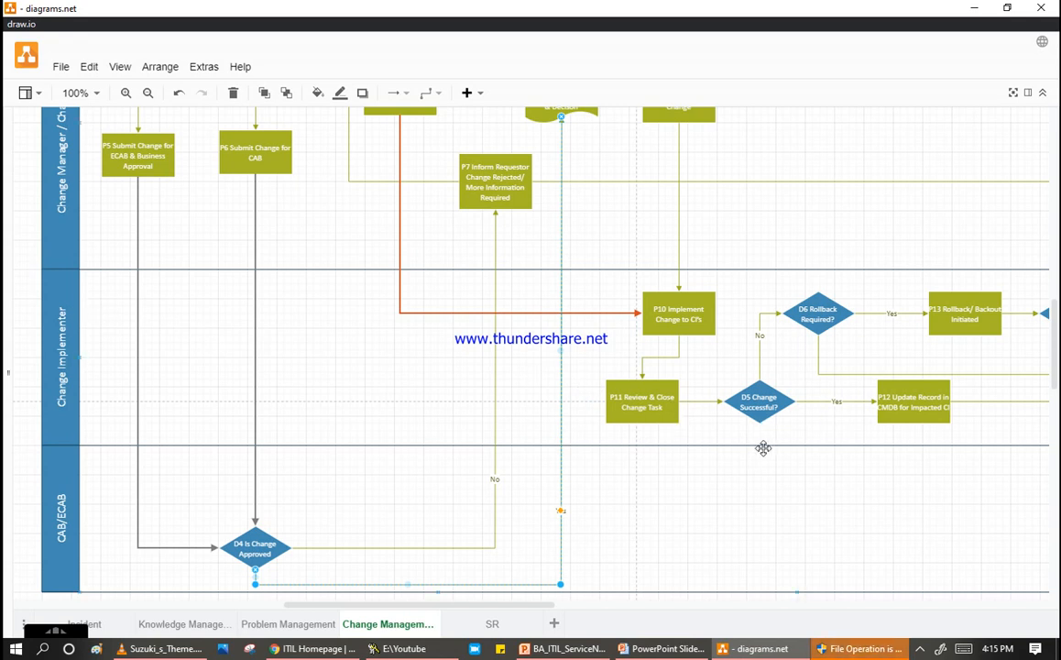
{"action": "left_click", "coordinate": [915, 410]}
{"action": "left_click_drag", "start_coordinate": [521, 610], "coordinate": [645, 624]}
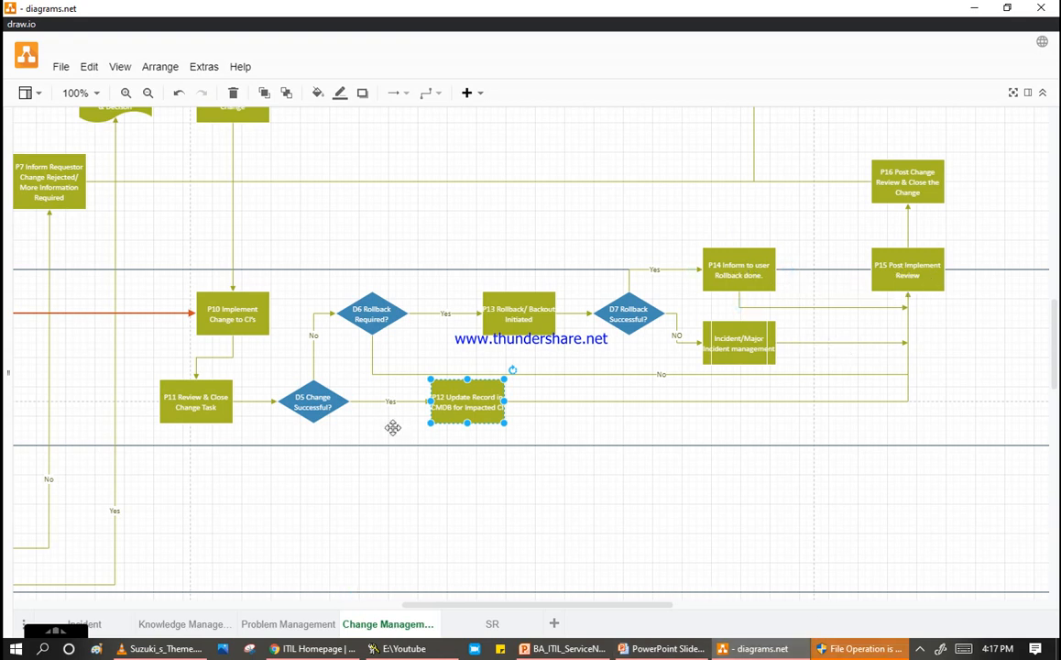
{"action": "left_click_drag", "start_coordinate": [649, 609], "coordinate": [698, 595]}
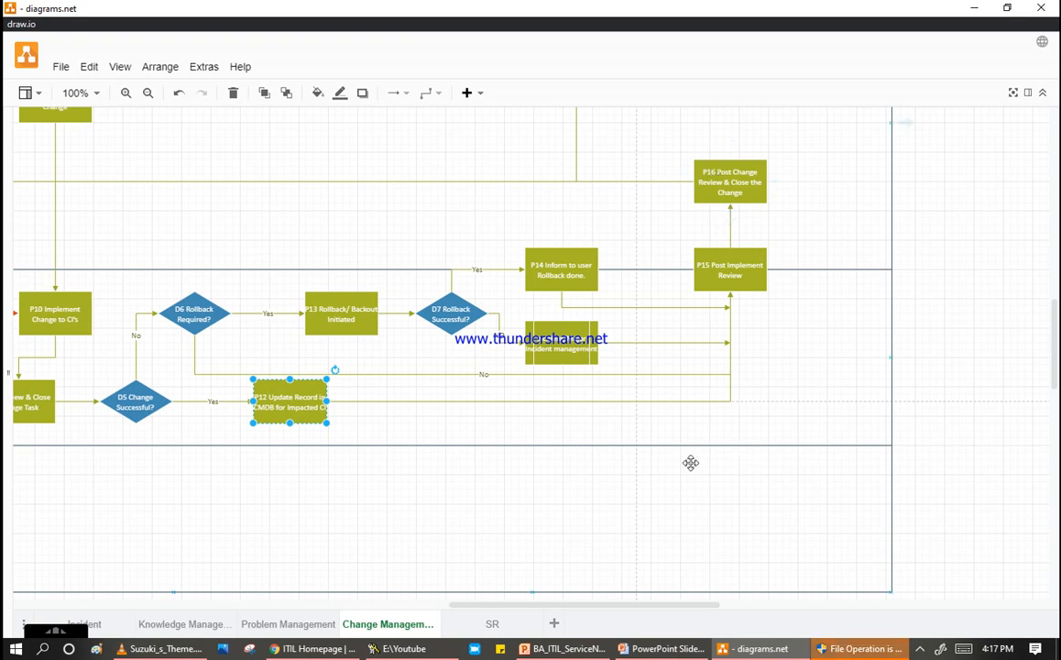
{"action": "scroll", "coordinate": [689, 461], "scroll_direction": "up", "scroll_amount": 5}
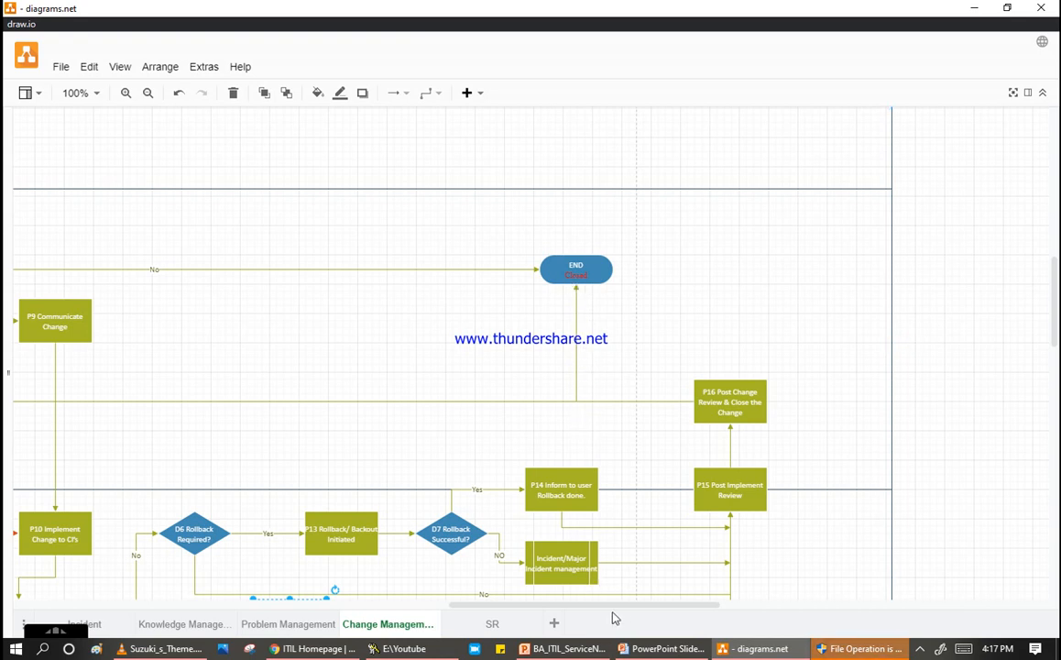
{"action": "left_click_drag", "start_coordinate": [616, 606], "coordinate": [541, 603]}
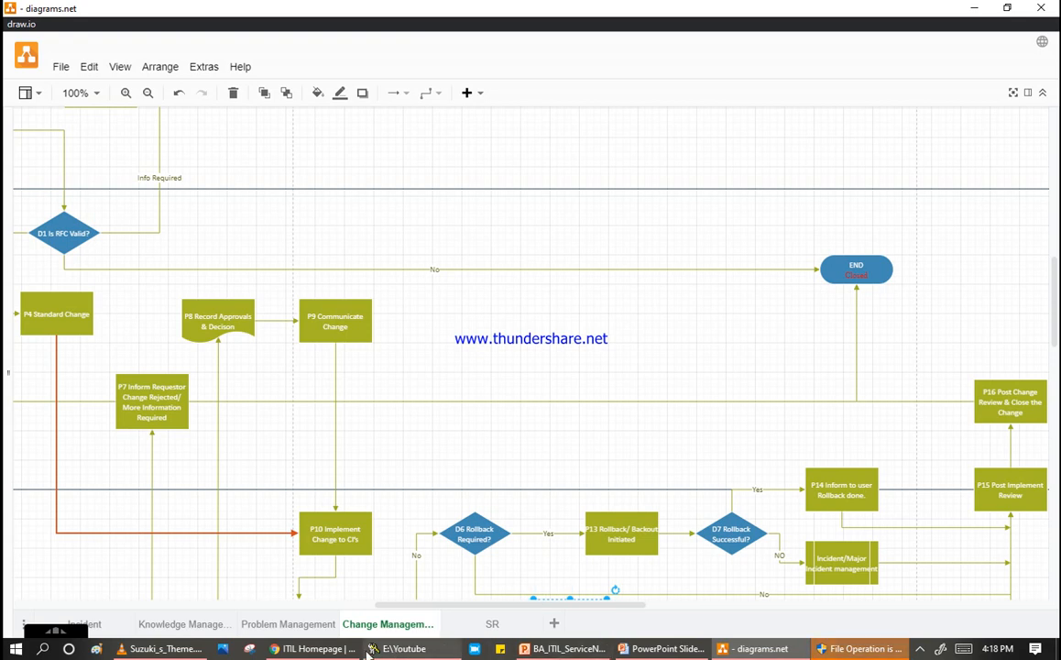
Switch to ServiceNow in the browser, filter the navigator for "change" and start creating a new change request.
{"action": "left_click", "coordinate": [311, 649]}
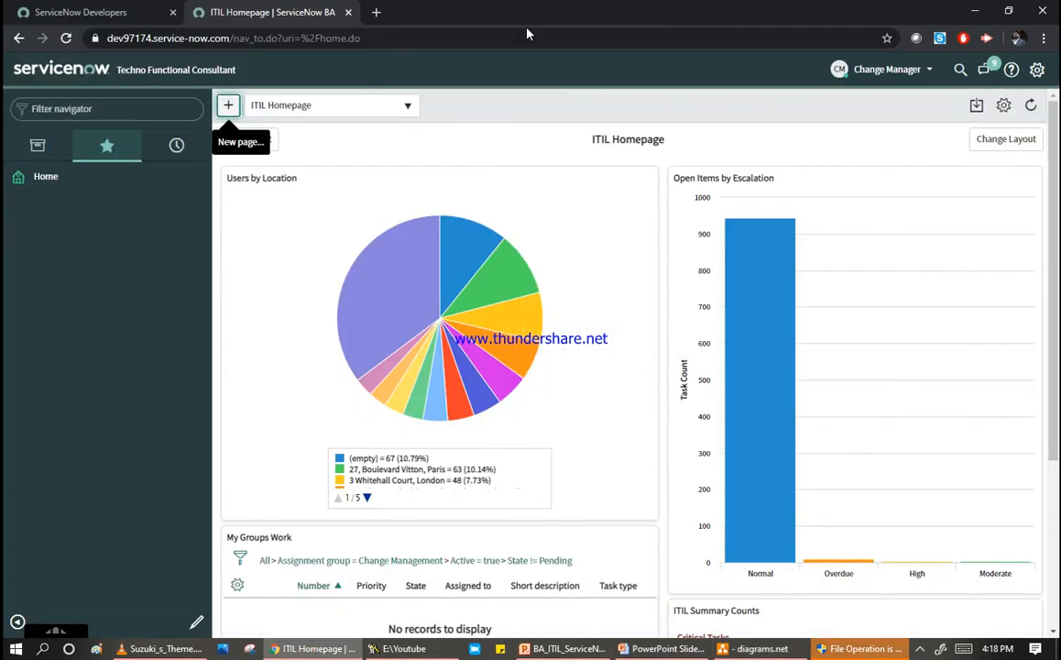
{"action": "mouse_move", "coordinate": [748, 232]}
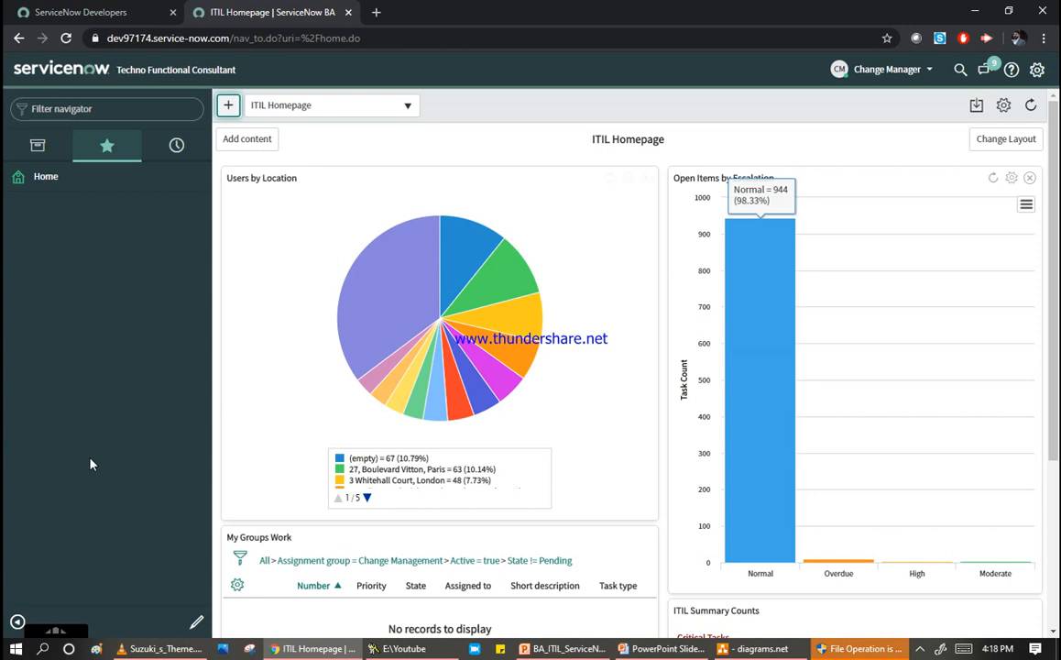
{"action": "left_click", "coordinate": [74, 110]}
{"action": "type", "text": "change"}
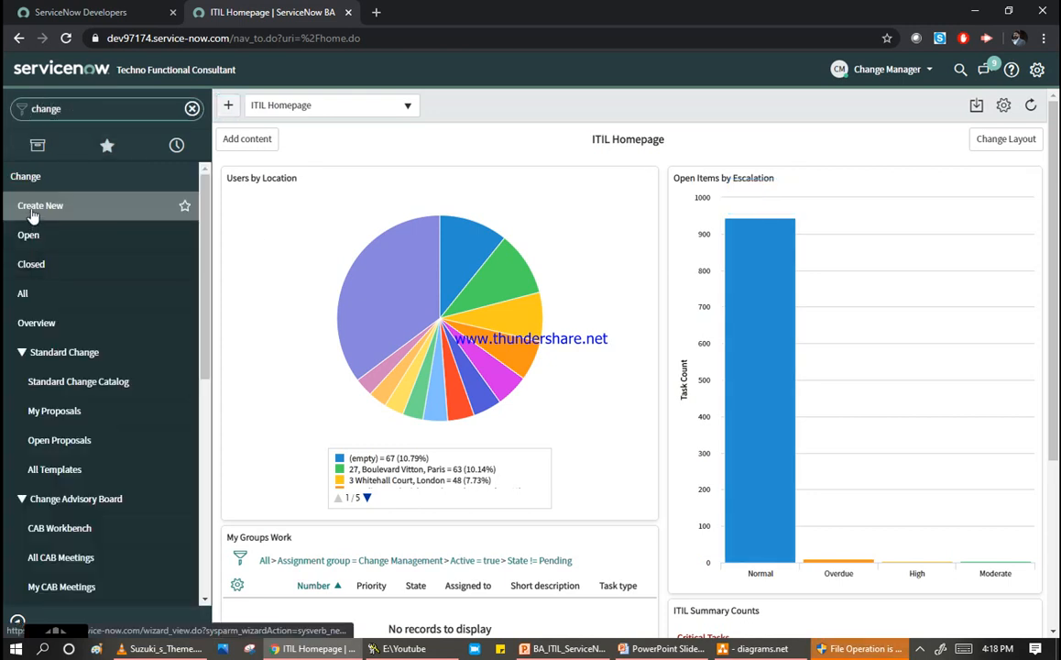
{"action": "left_click", "coordinate": [32, 212]}
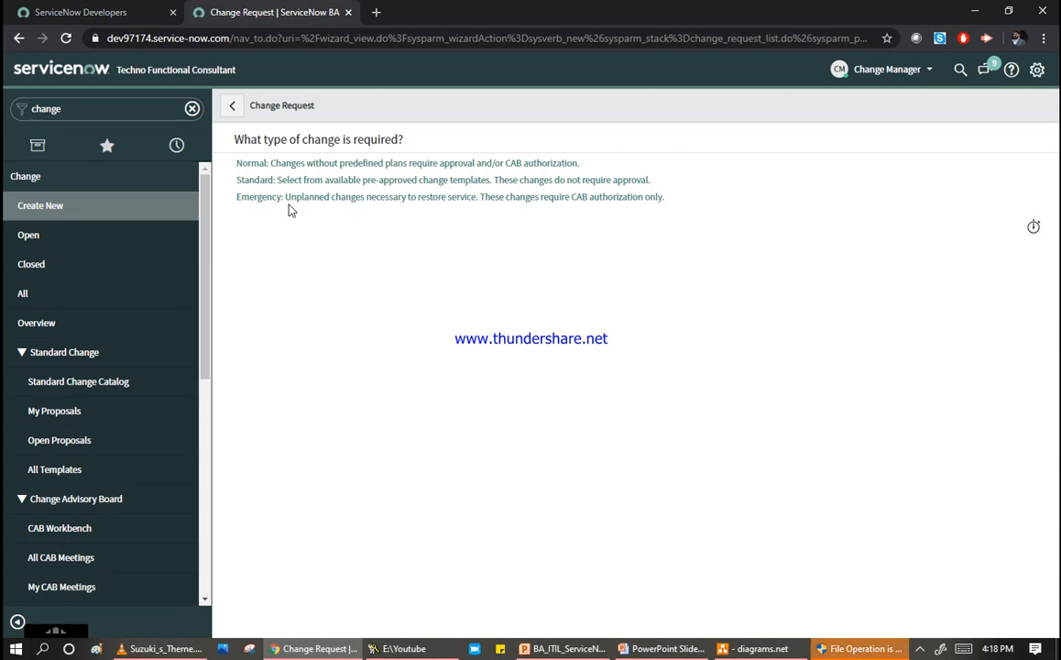
After a look back at the flowchart, choose the Normal change type and collapse the navigator.
{"action": "left_click", "coordinate": [756, 648]}
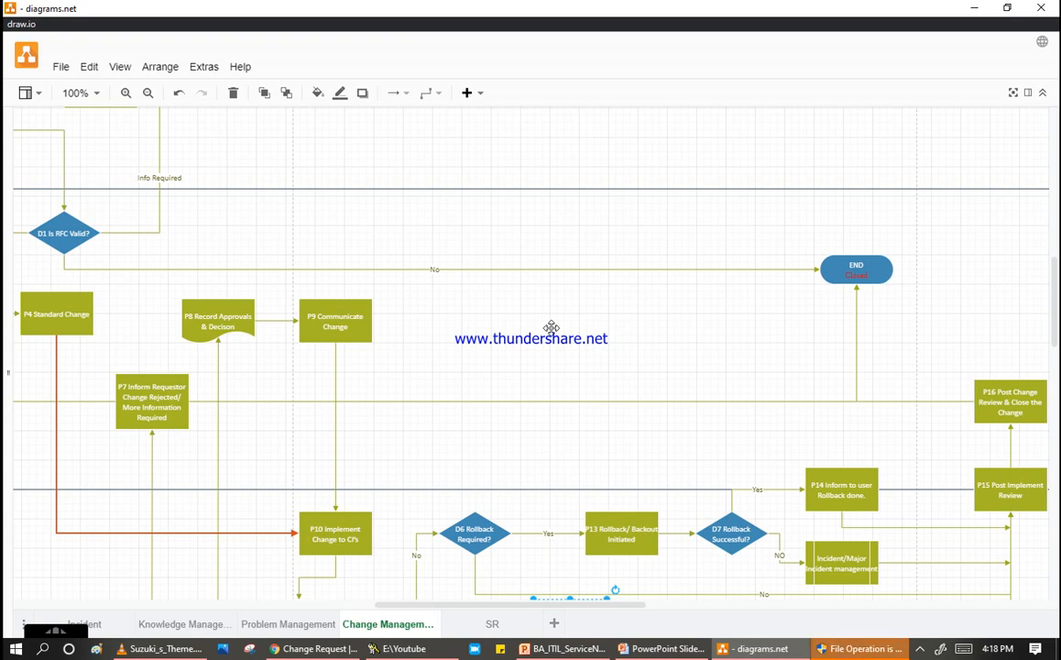
{"action": "left_click", "coordinate": [312, 648]}
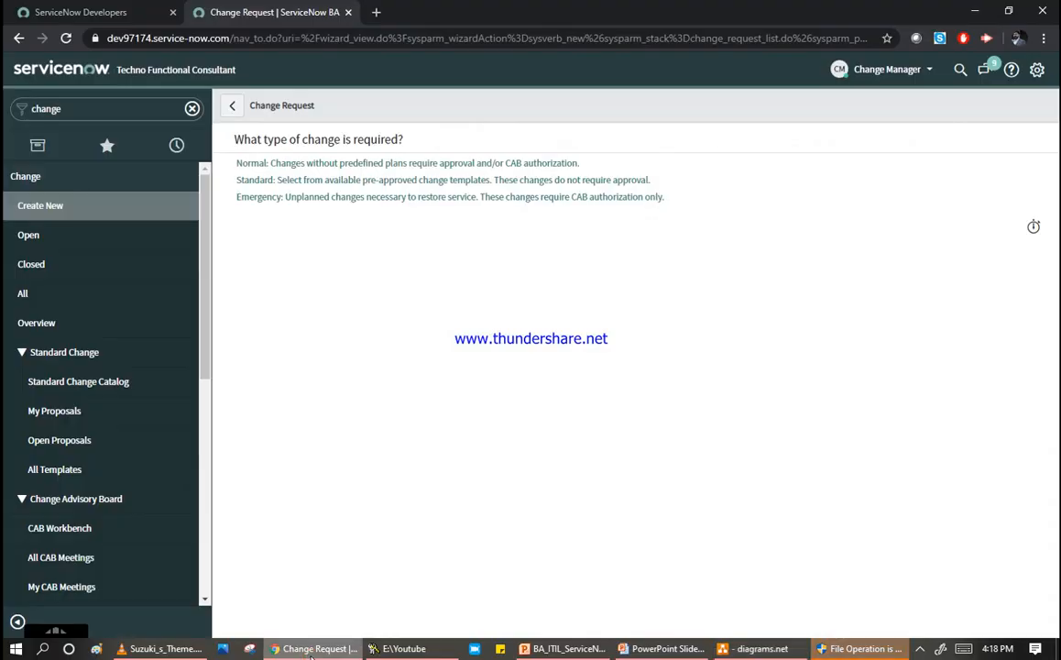
{"action": "left_click", "coordinate": [373, 166]}
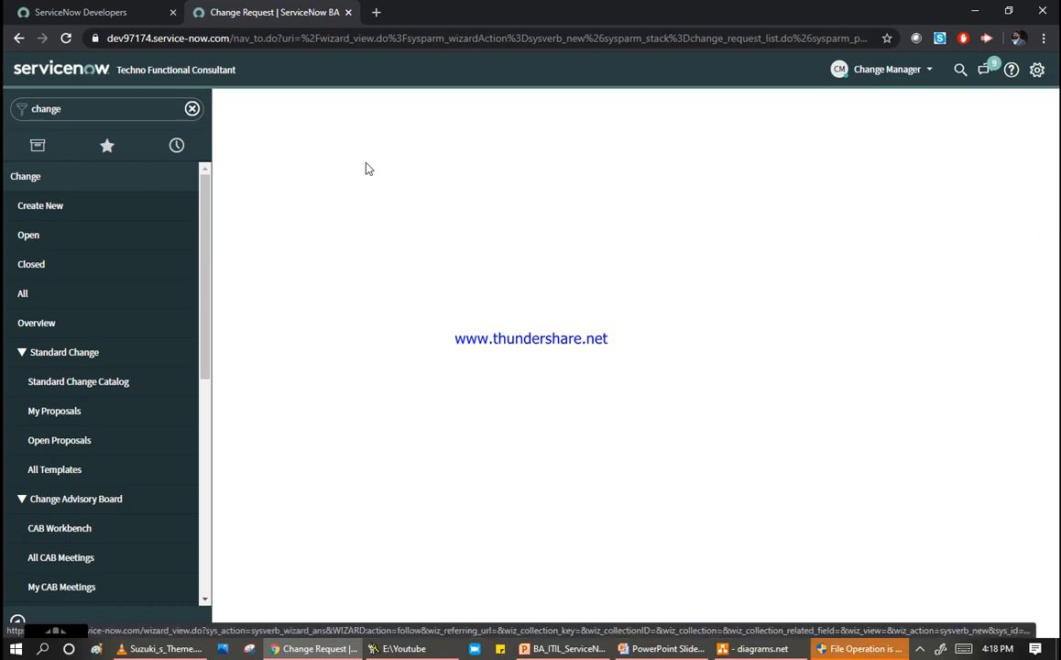
{"action": "left_click", "coordinate": [17, 623]}
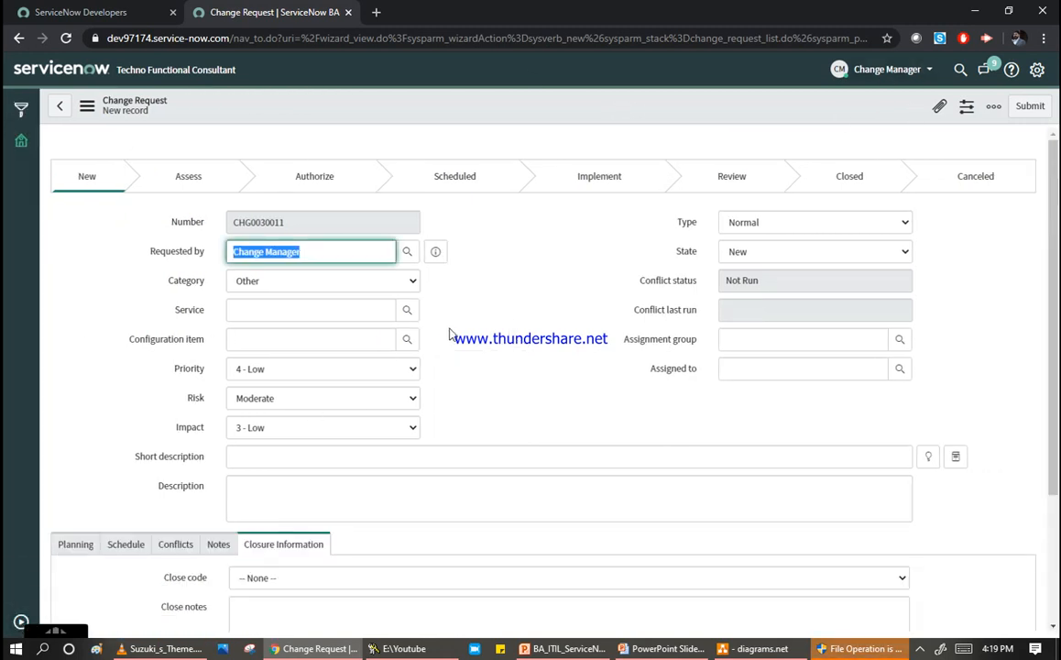
Set the change request's category to Software and its service to SAP Enterprise Services.
{"action": "left_click", "coordinate": [339, 246]}
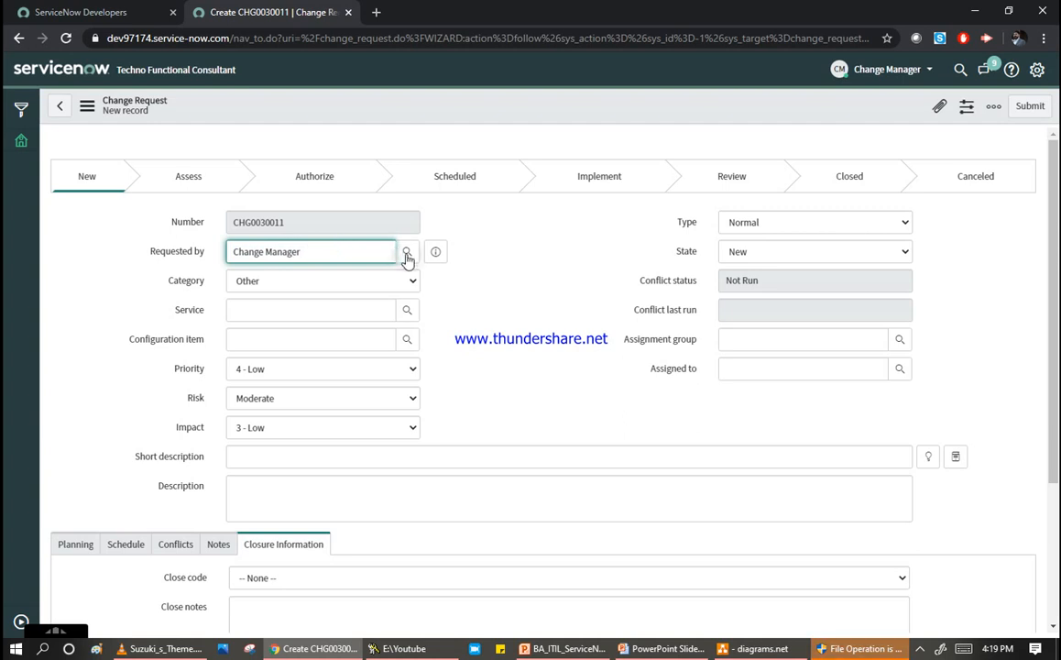
{"action": "left_click", "coordinate": [400, 280]}
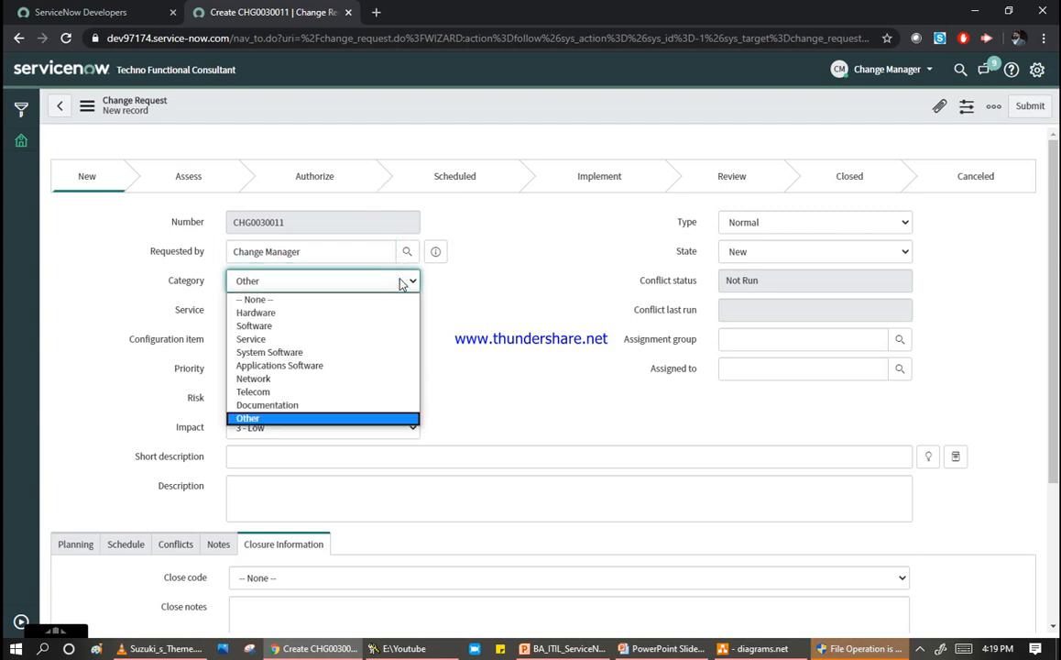
{"action": "left_click", "coordinate": [289, 325]}
{"action": "left_click", "coordinate": [299, 308]}
{"action": "left_click", "coordinate": [407, 310]}
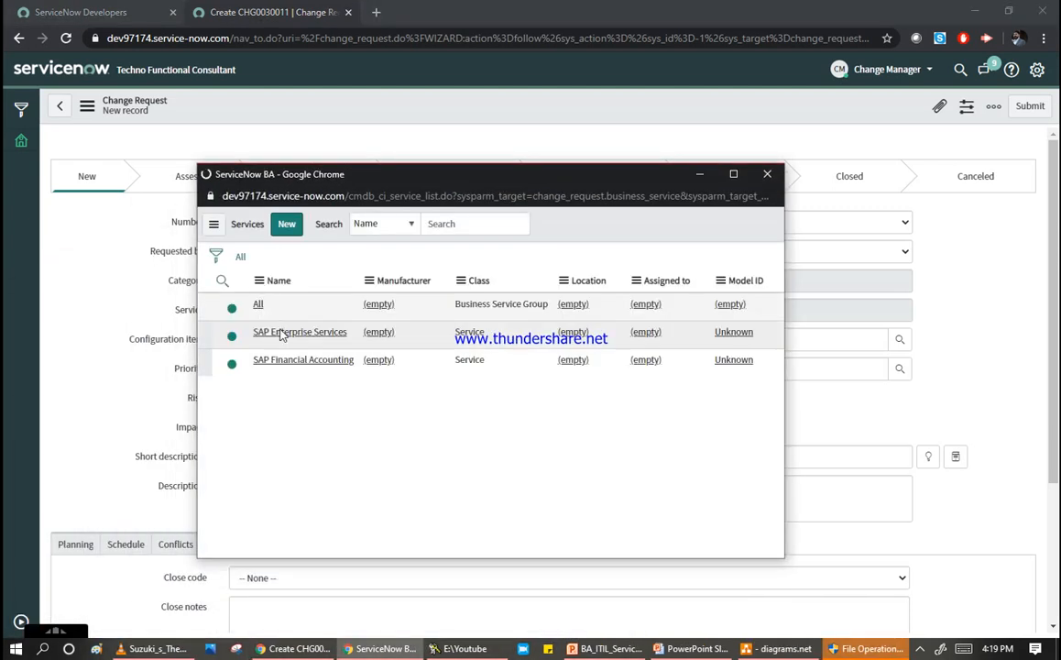
{"action": "left_click", "coordinate": [279, 348]}
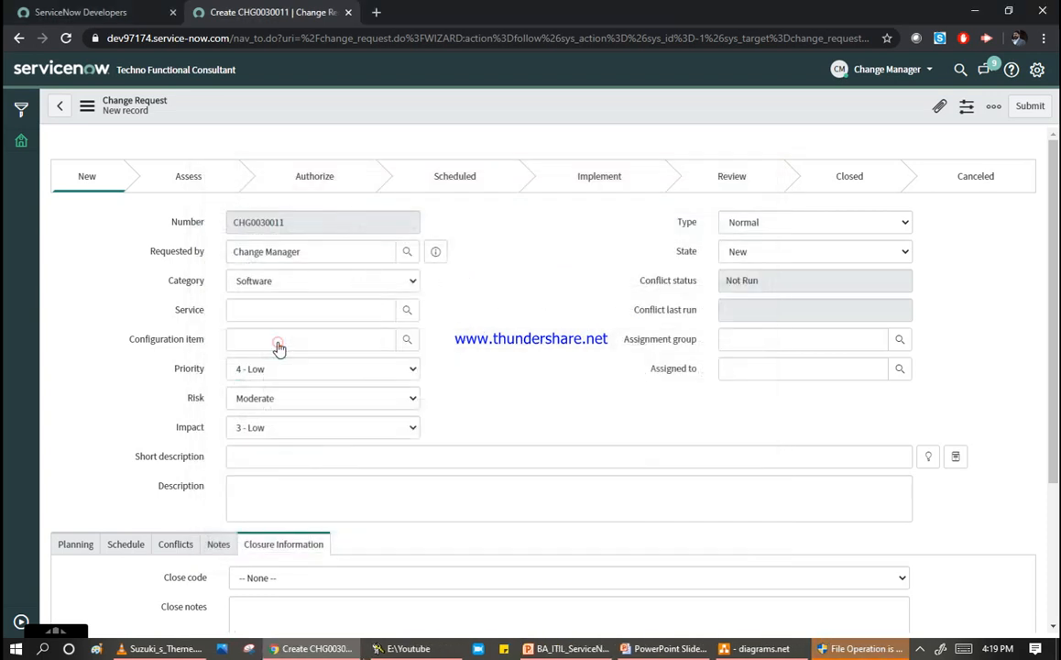
Look up and assign *ASSET-IBM as the configuration item of the change request.
{"action": "left_click", "coordinate": [413, 340]}
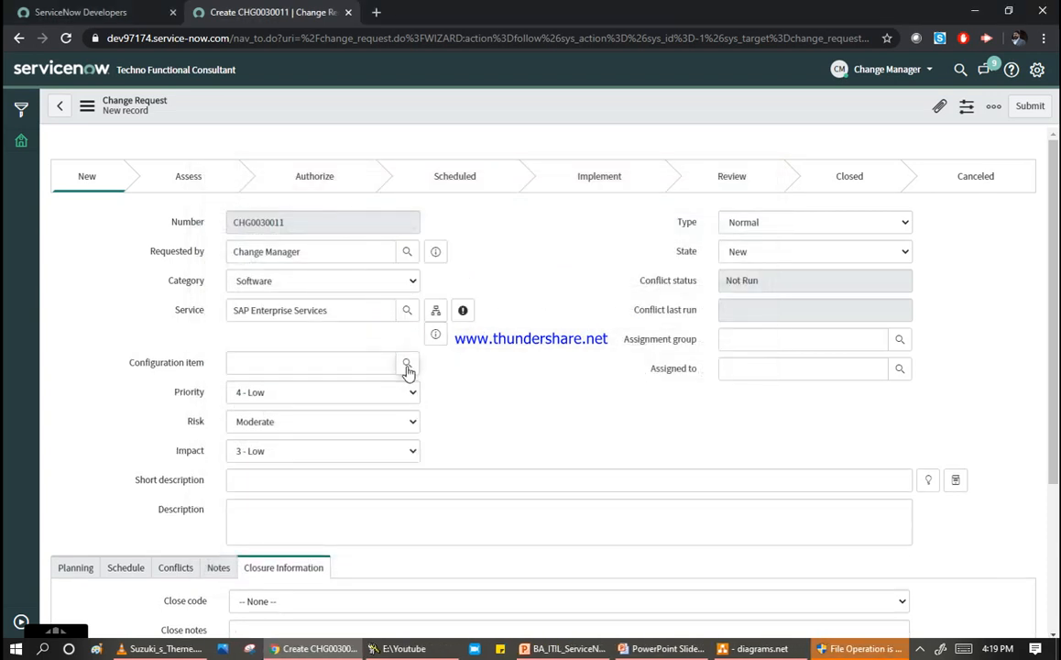
{"action": "left_click", "coordinate": [407, 367]}
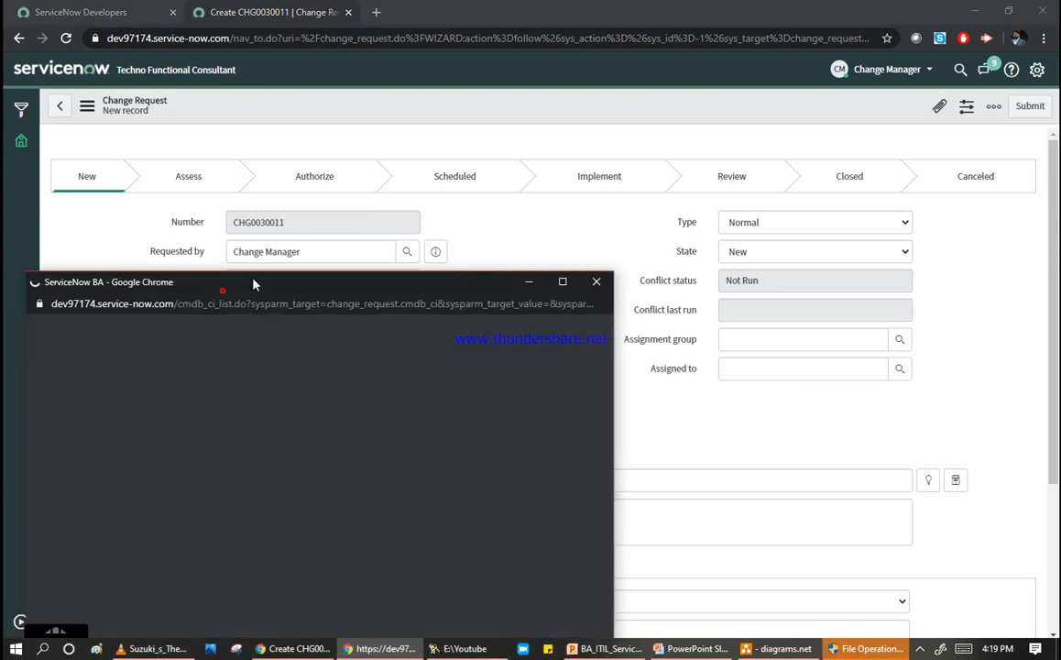
{"action": "left_click_drag", "start_coordinate": [254, 285], "coordinate": [393, 211]}
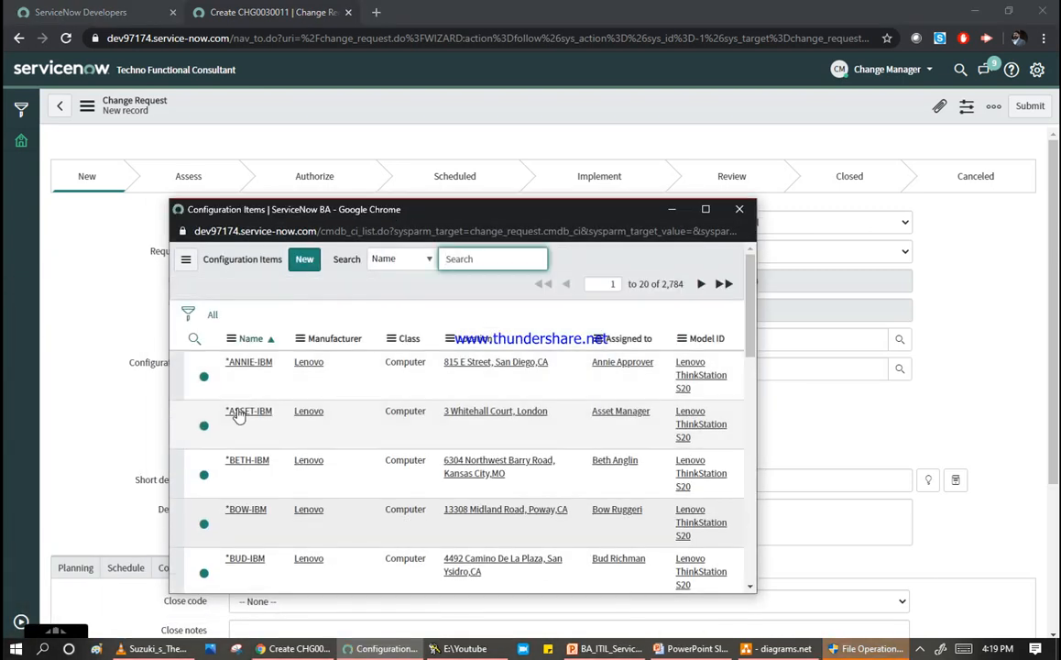
{"action": "left_click", "coordinate": [266, 412]}
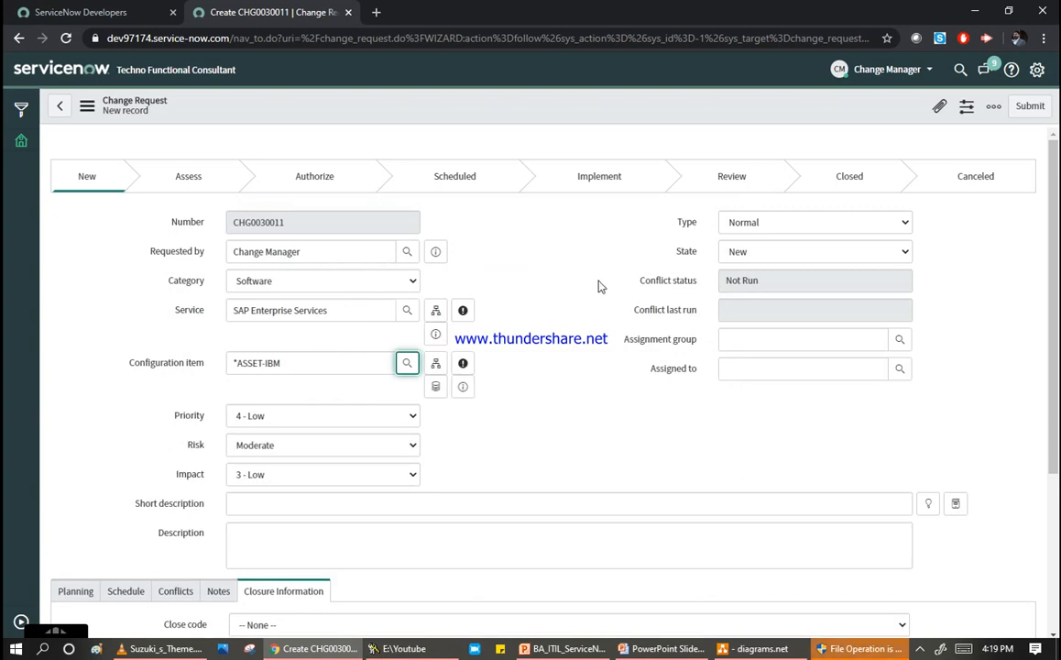
Look through the change request's Planning, Schedule, Conflicts, Notes and Closure Information sections.
{"action": "scroll", "coordinate": [600, 284], "scroll_direction": "down", "scroll_amount": 3}
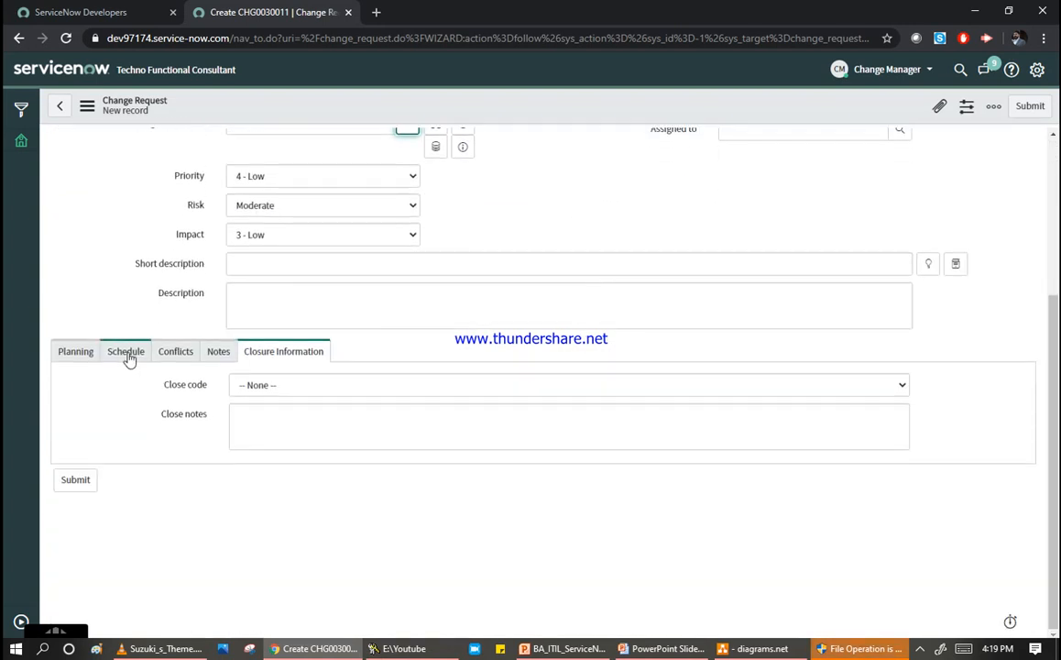
{"action": "left_click", "coordinate": [83, 353]}
{"action": "left_click", "coordinate": [133, 354]}
{"action": "left_click", "coordinate": [172, 353]}
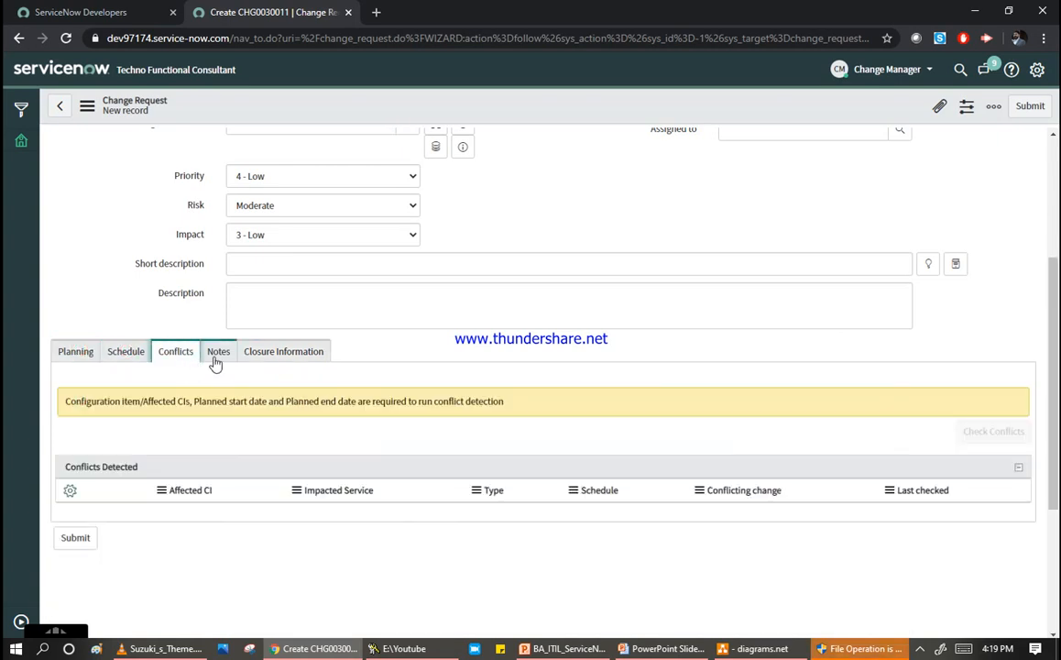
{"action": "left_click", "coordinate": [218, 355]}
{"action": "left_click", "coordinate": [310, 354]}
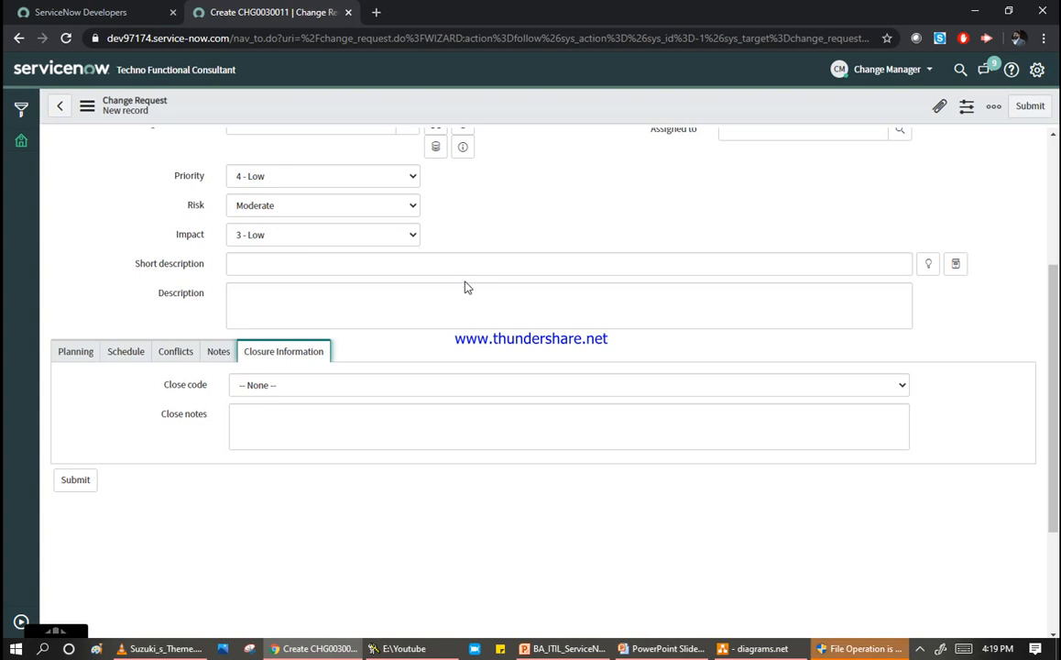
Enter "Youtube Demo" as both the short description and the description of the change request.
{"action": "scroll", "coordinate": [453, 312], "scroll_direction": "up", "scroll_amount": 3}
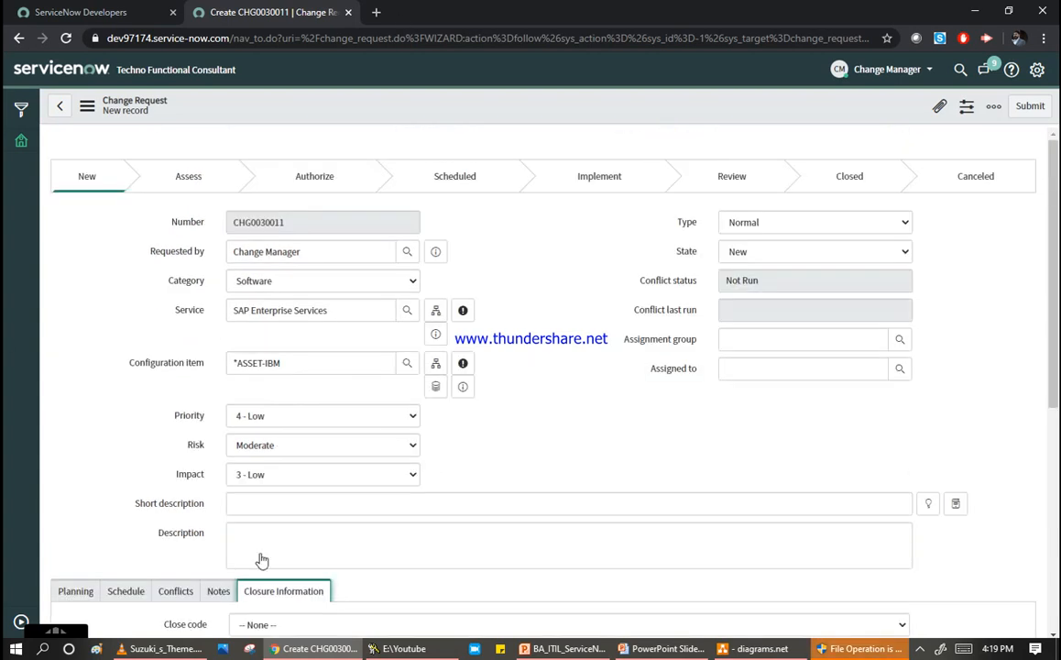
{"action": "left_click", "coordinate": [264, 503]}
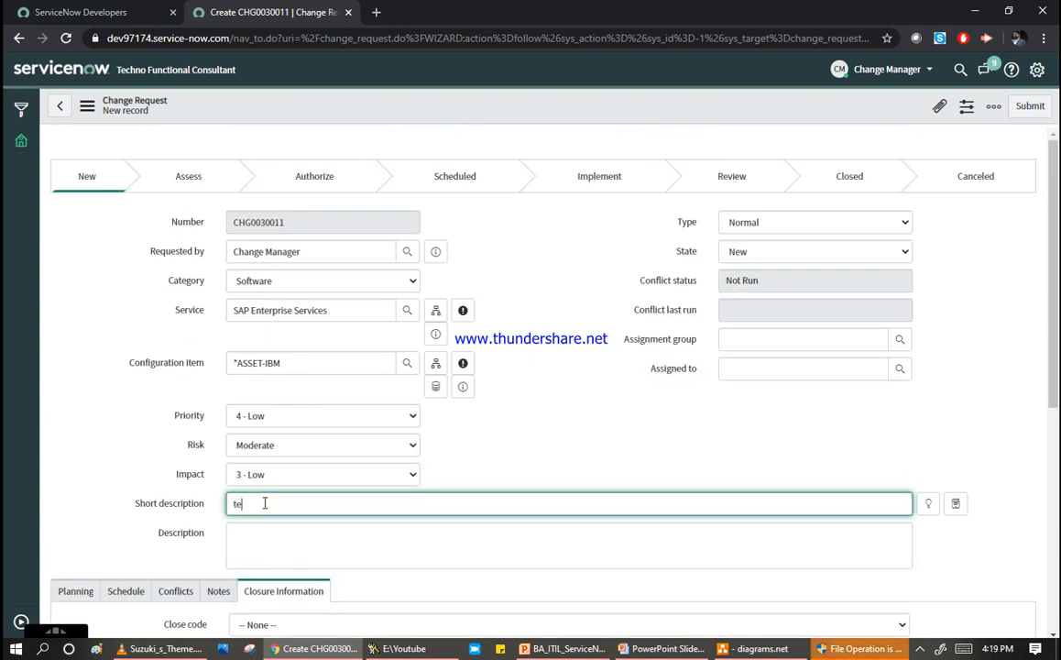
{"action": "type", "text": "Youtube Demo"}
{"action": "key", "text": "ctrl+a"}
{"action": "key", "text": "ctrl+c"}
{"action": "left_click", "coordinate": [277, 531]}
{"action": "key", "text": "ctrl+v"}
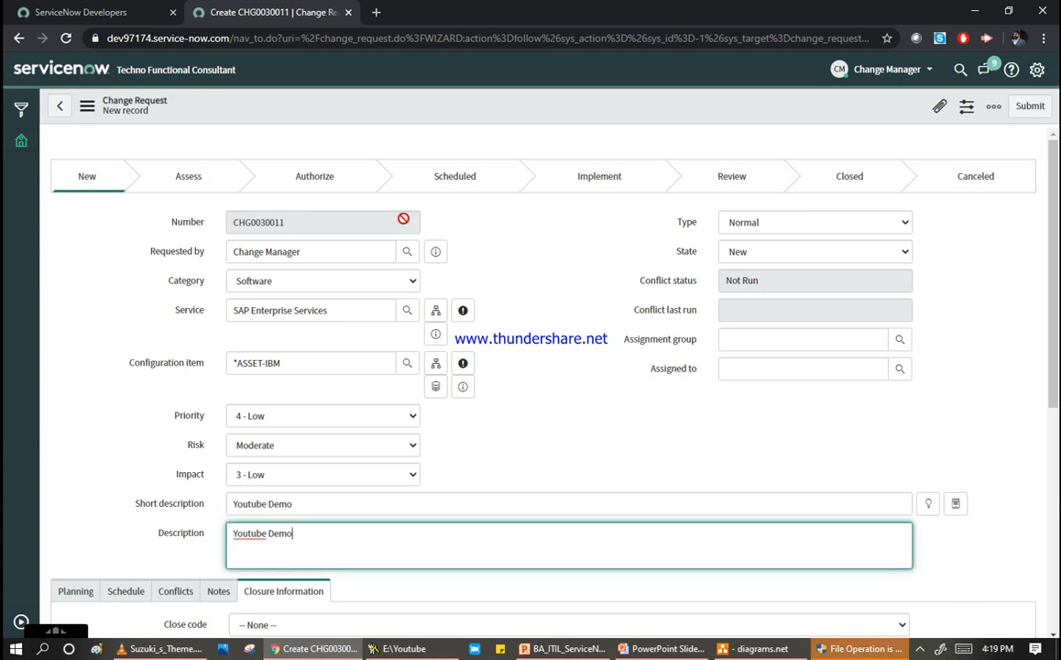
Check the available State options and save the new change request without leaving the form.
{"action": "right_click", "coordinate": [433, 111]}
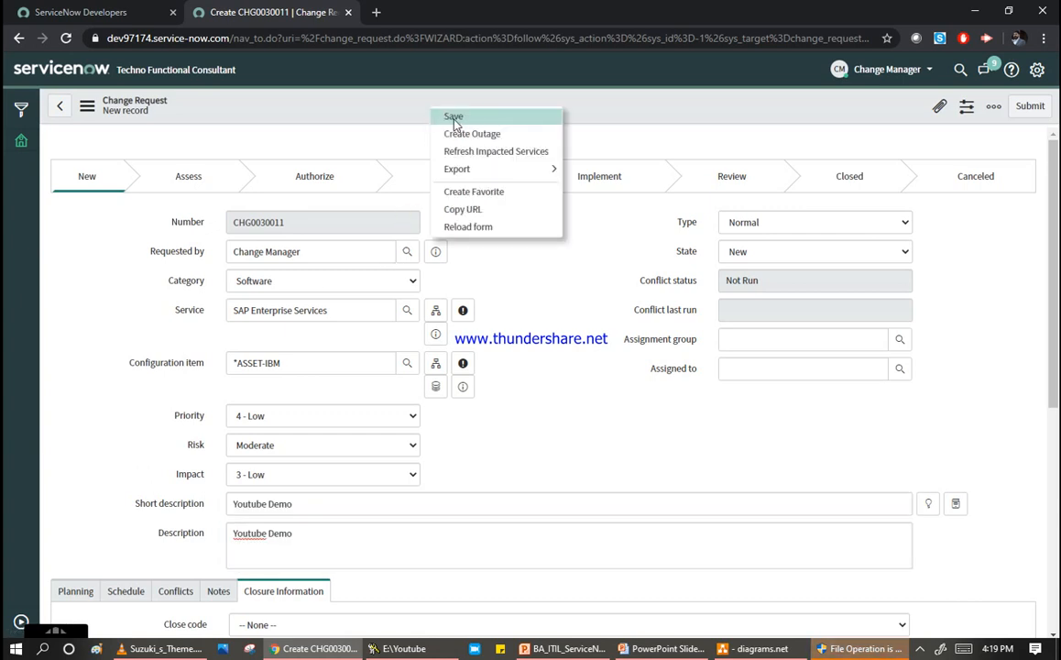
{"action": "left_click", "coordinate": [763, 254]}
{"action": "left_click", "coordinate": [604, 280]}
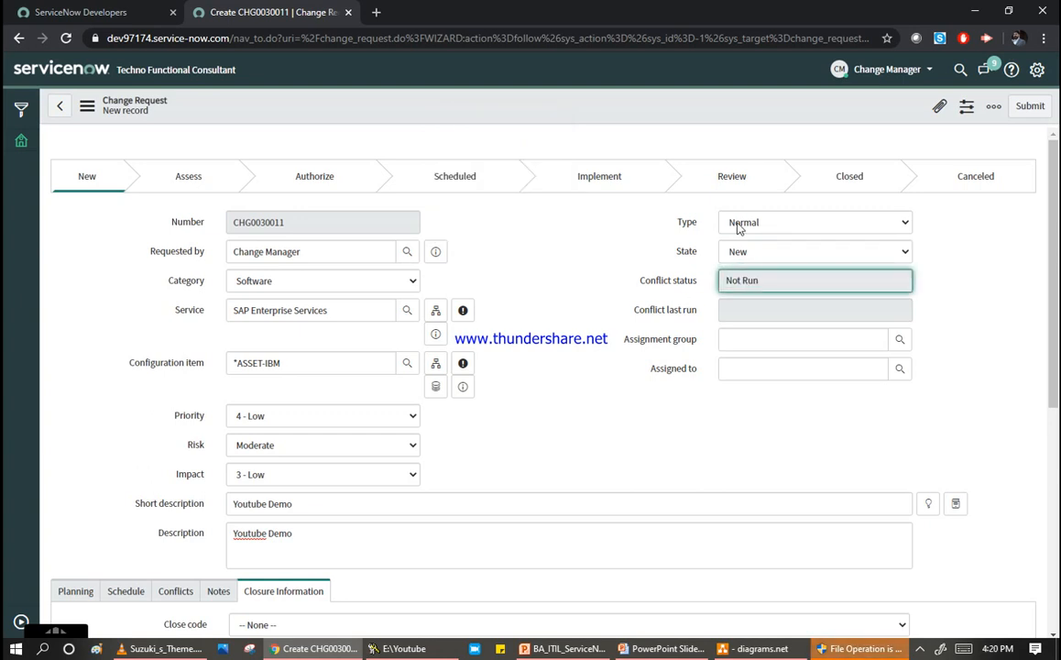
{"action": "left_click", "coordinate": [758, 256]}
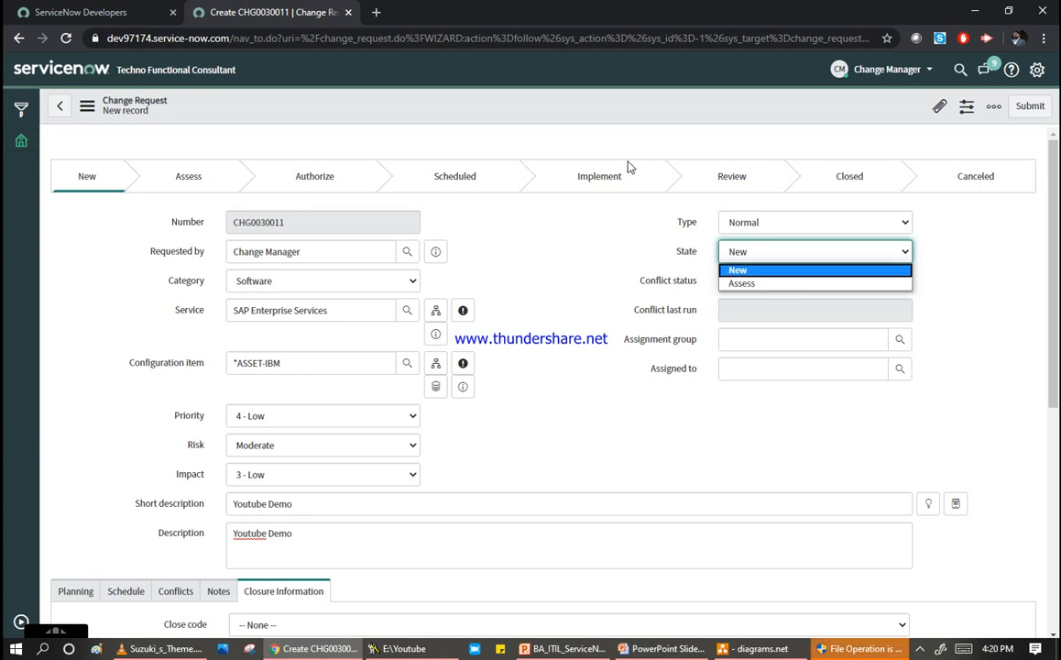
{"action": "left_click", "coordinate": [554, 102]}
{"action": "right_click", "coordinate": [554, 102]}
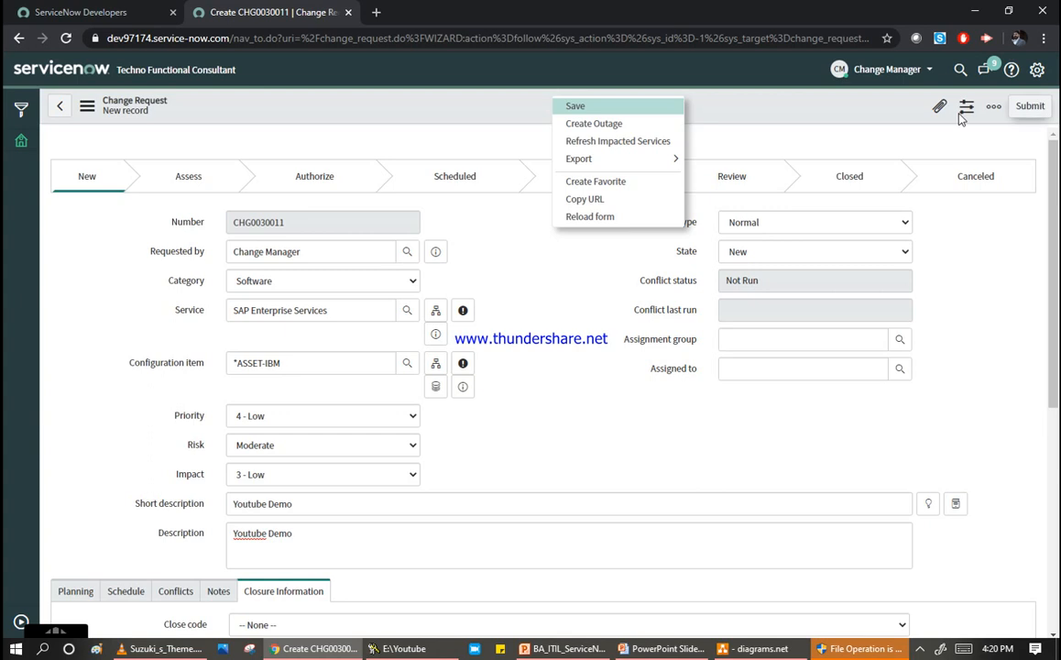
{"action": "left_click", "coordinate": [613, 108]}
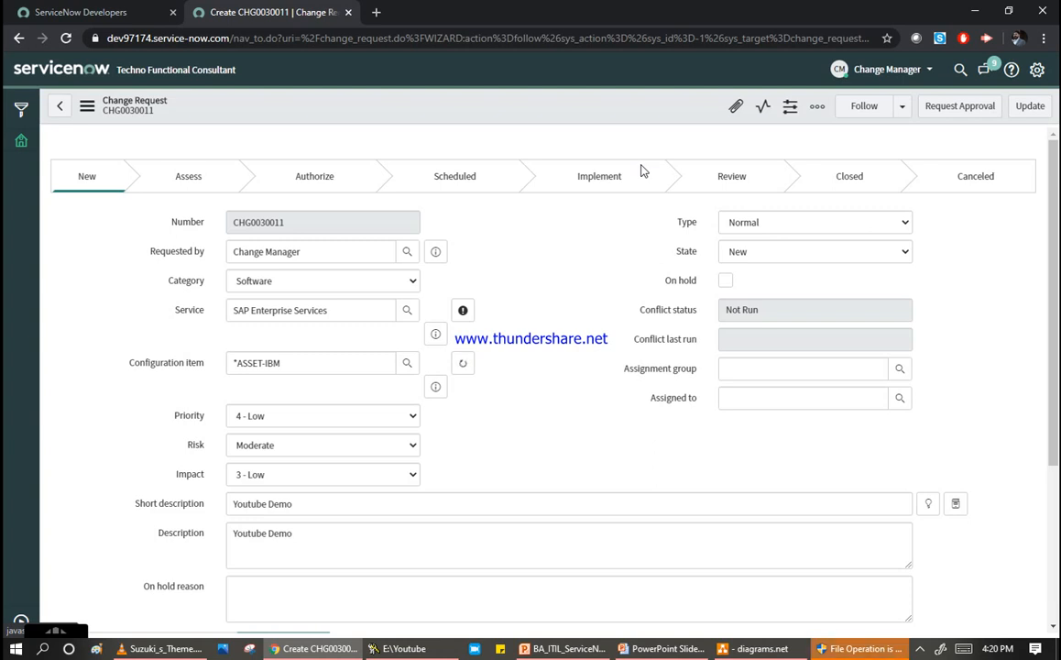
{"action": "left_click", "coordinate": [828, 375]}
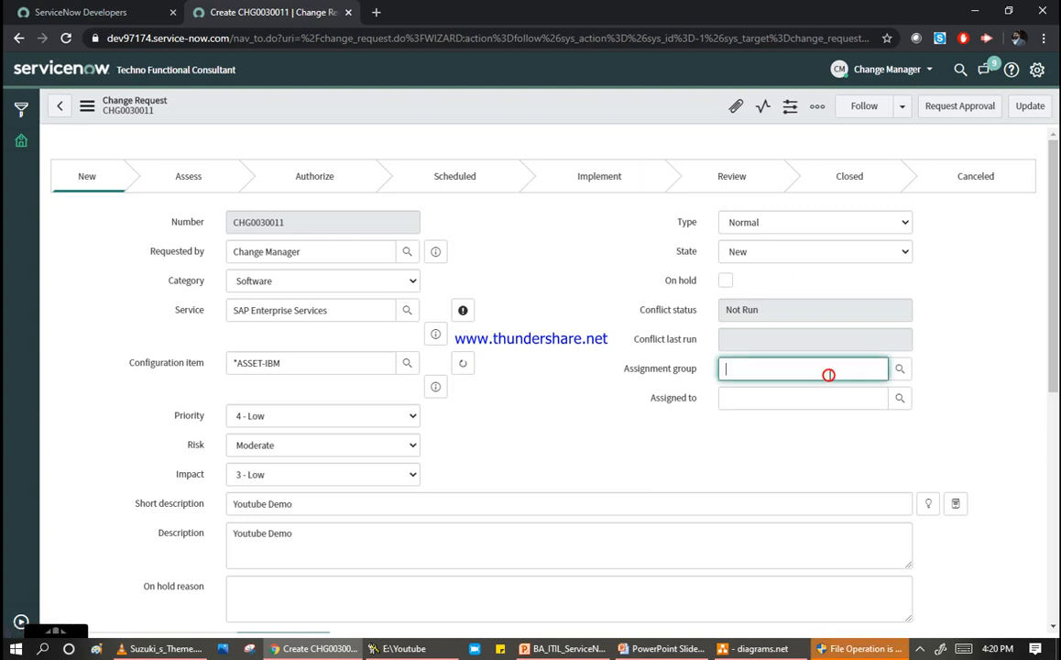
{"action": "type", "text": "Chna"}
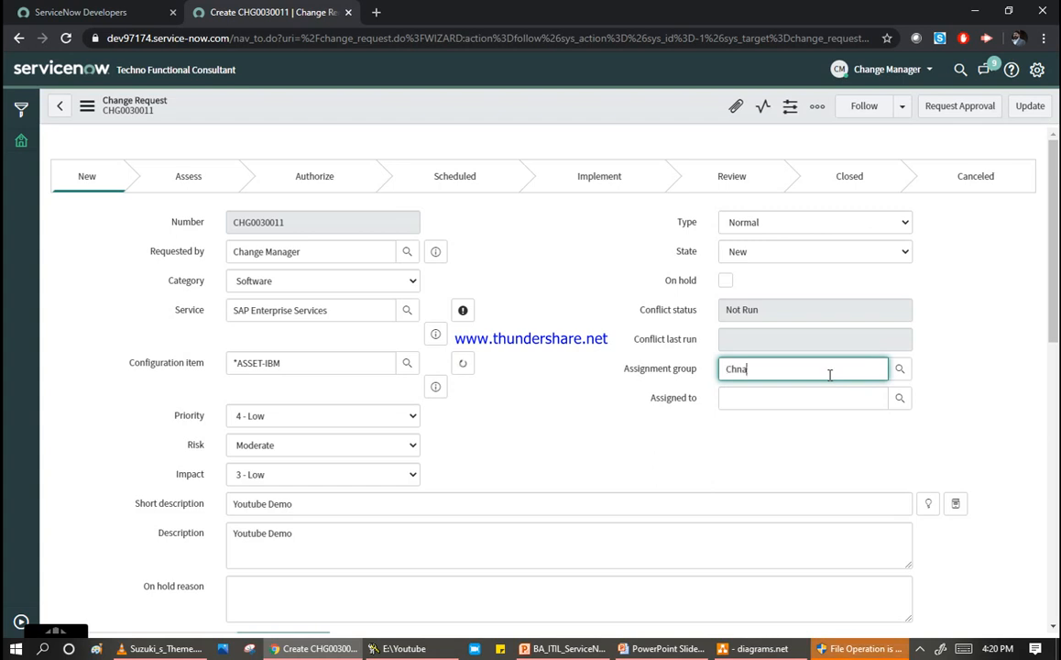
{"action": "key", "text": "BackSpace"}
{"action": "key", "text": "BackSpace"}
{"action": "key", "text": "BackSpace"}
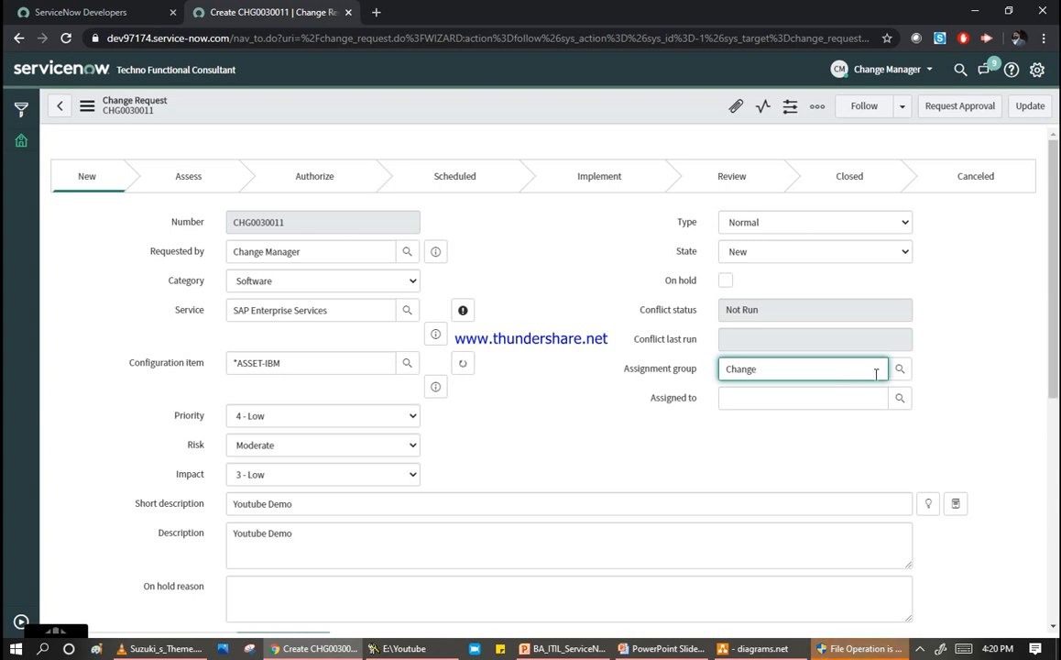
{"action": "double_click", "coordinate": [790, 372]}
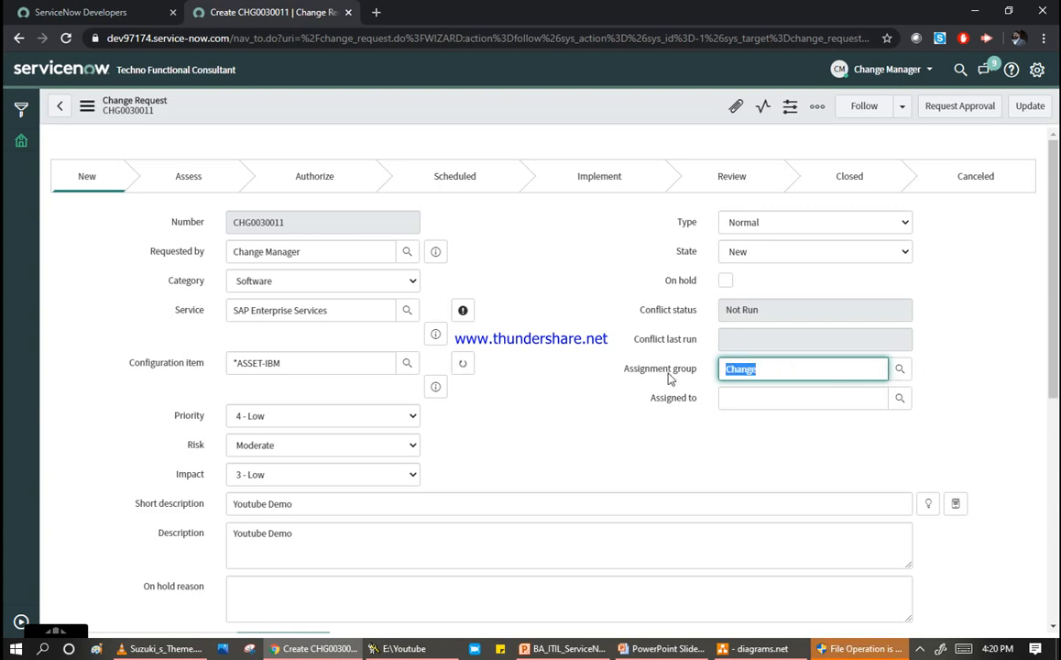
{"action": "type", "text": "Service D"}
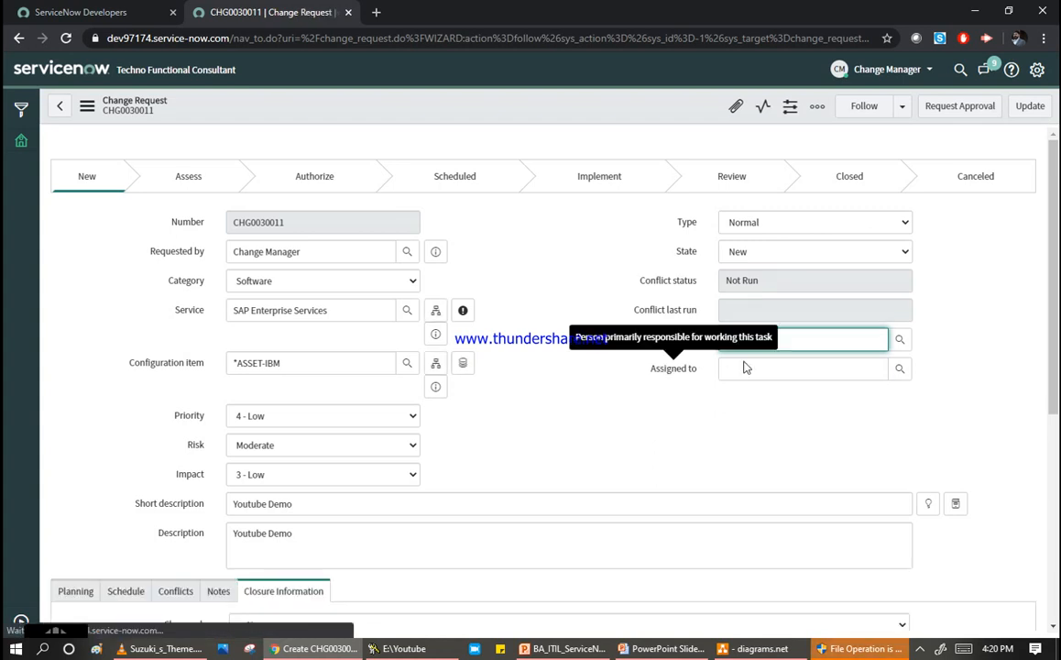
Set the assignment group to Service Desk and assign the change request to ITIL User.
{"action": "left_click", "coordinate": [820, 340]}
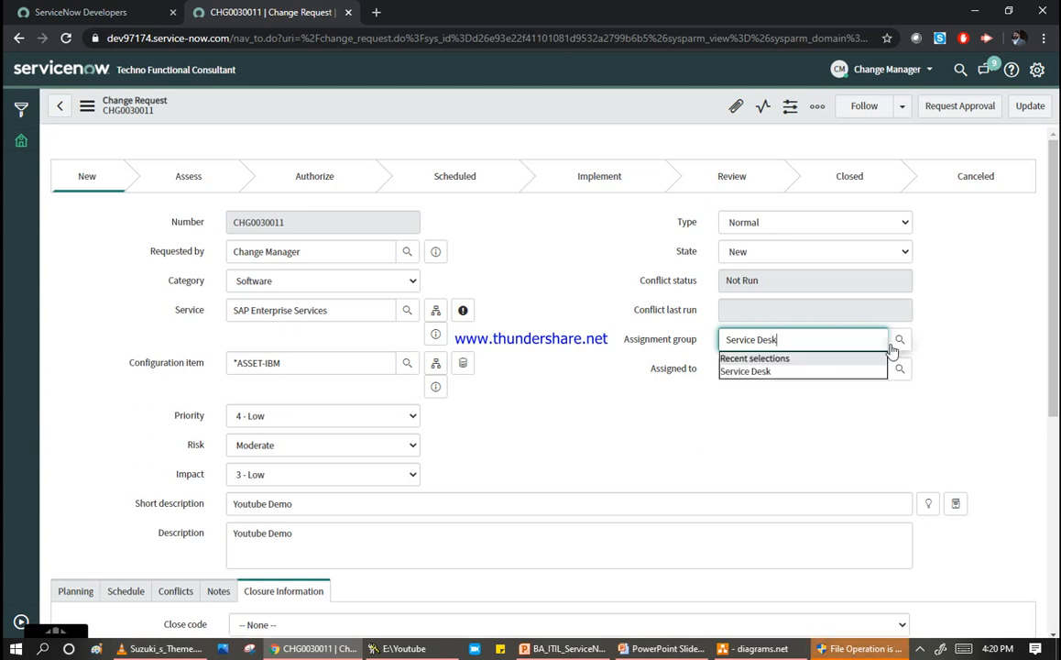
{"action": "left_click", "coordinate": [780, 371]}
{"action": "left_click", "coordinate": [795, 371]}
{"action": "type", "text": "ITIL Us"}
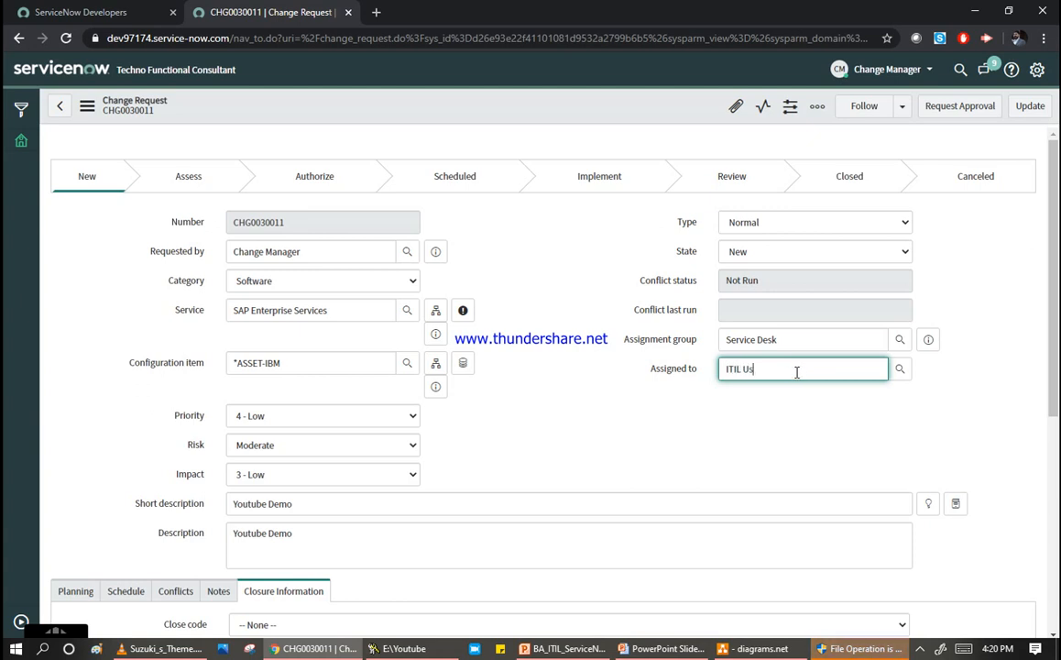
{"action": "left_click", "coordinate": [744, 401]}
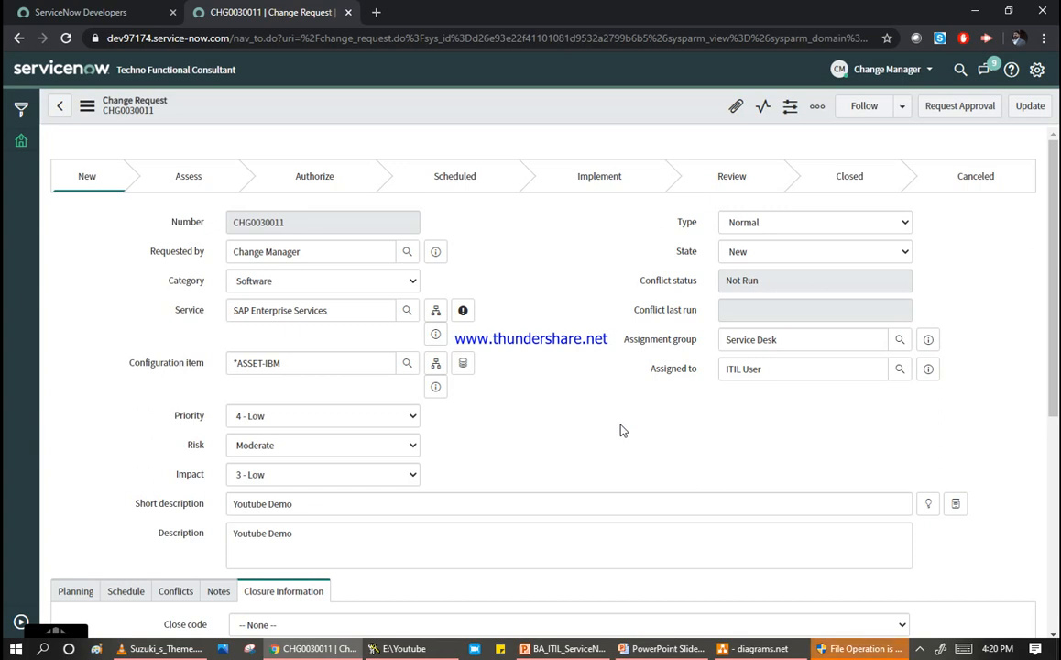
Switch to the PowerPoint slideshow, review the mandatory information required in a change, and return to ServiceNow in the browser.
{"action": "left_click", "coordinate": [678, 649]}
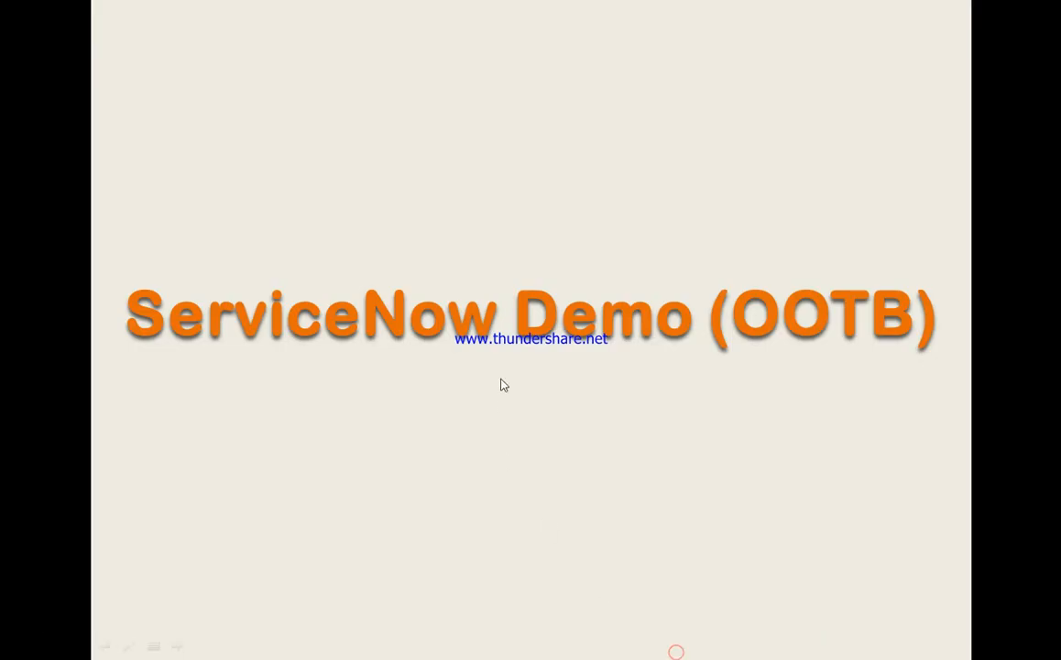
{"action": "key", "text": "Right"}
{"action": "key", "text": "Right"}
{"action": "key", "text": "Left"}
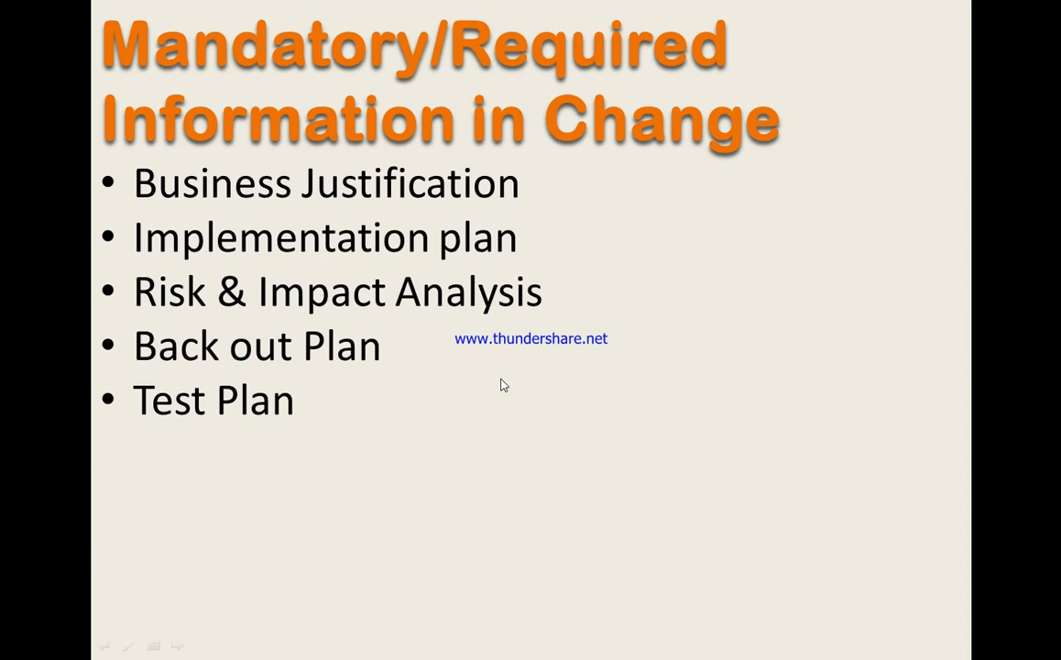
{"action": "key", "text": "alt+Tab"}
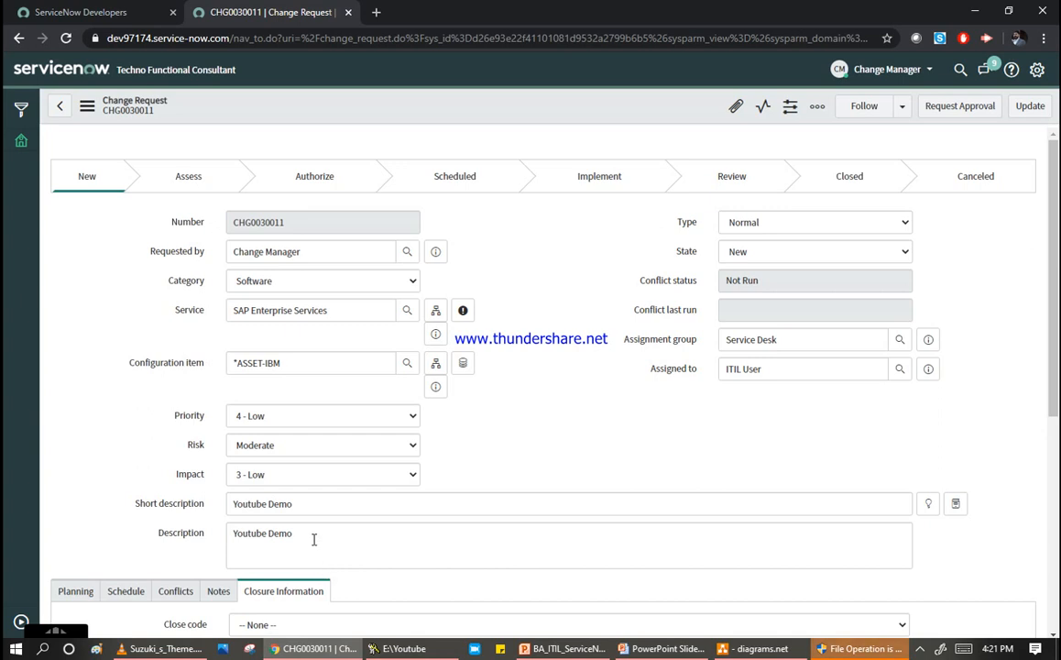
Copy the short description "Youtube Demo" into the Justification and Implementation plan fields of the Planning section.
{"action": "left_click_drag", "start_coordinate": [314, 494], "coordinate": [178, 507]}
{"action": "key", "text": "ctrl+c"}
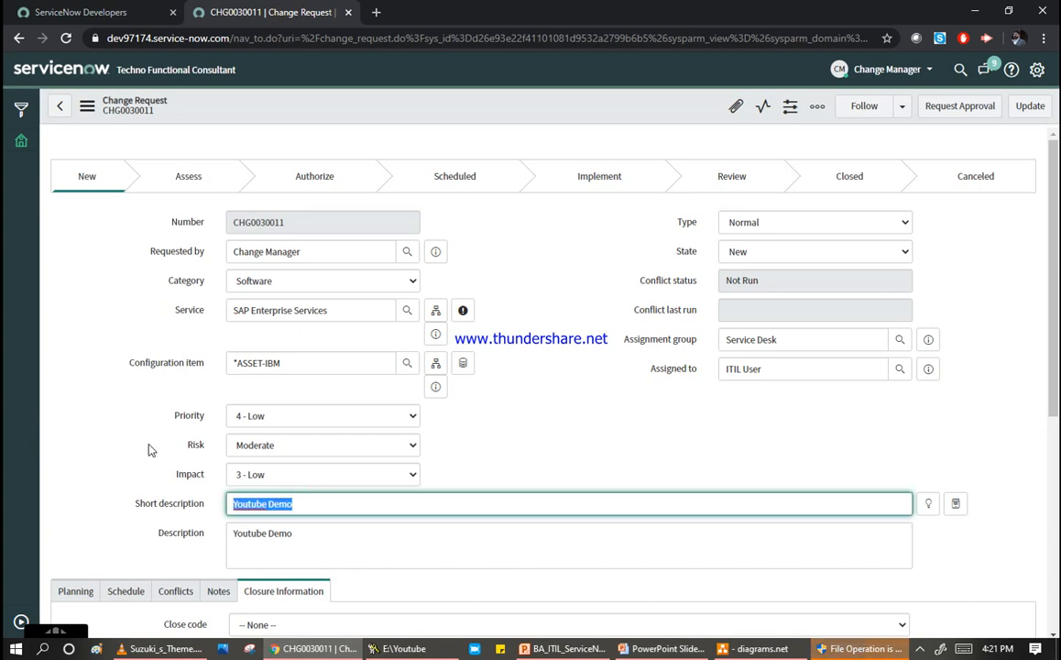
{"action": "scroll", "coordinate": [134, 401], "scroll_direction": "down", "scroll_amount": 3}
{"action": "left_click", "coordinate": [81, 385]}
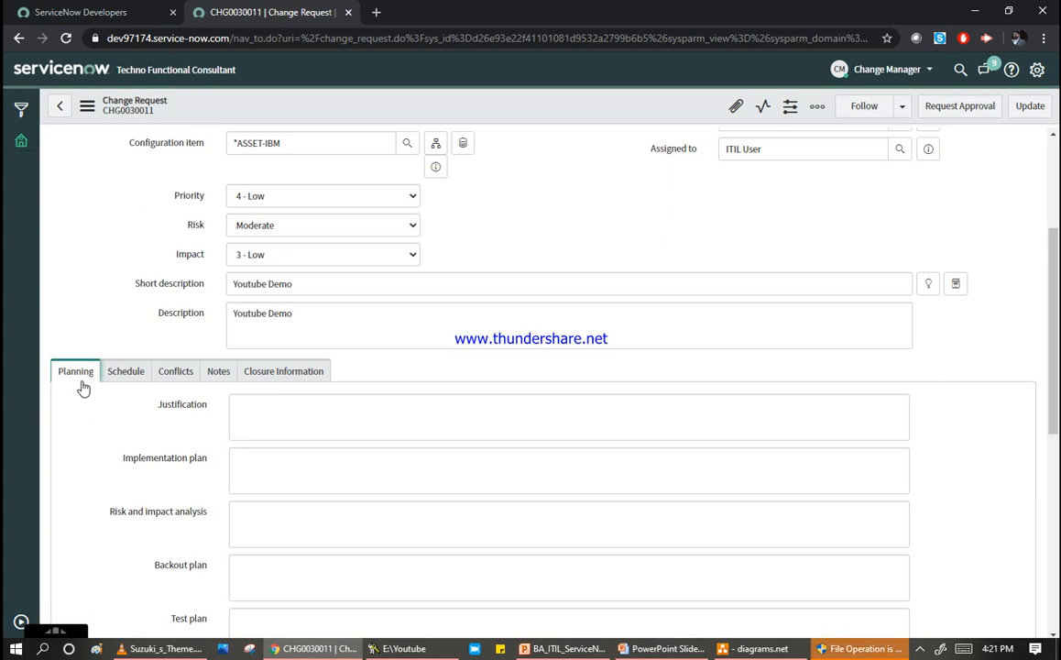
{"action": "left_click", "coordinate": [267, 407]}
{"action": "key", "text": "ctrl+v"}
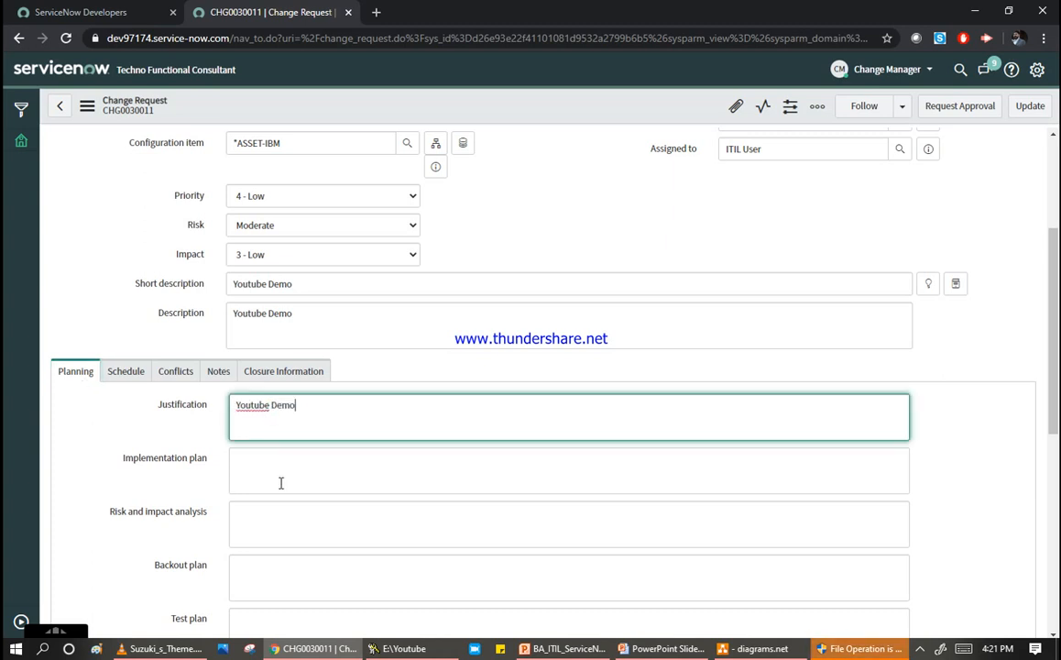
{"action": "left_click", "coordinate": [281, 472]}
{"action": "key", "text": "ctrl+v"}
Fill the Risk and impact analysis, Backout plan and Test plan fields with the copied "Youtube Demo" text.
{"action": "left_click", "coordinate": [272, 517]}
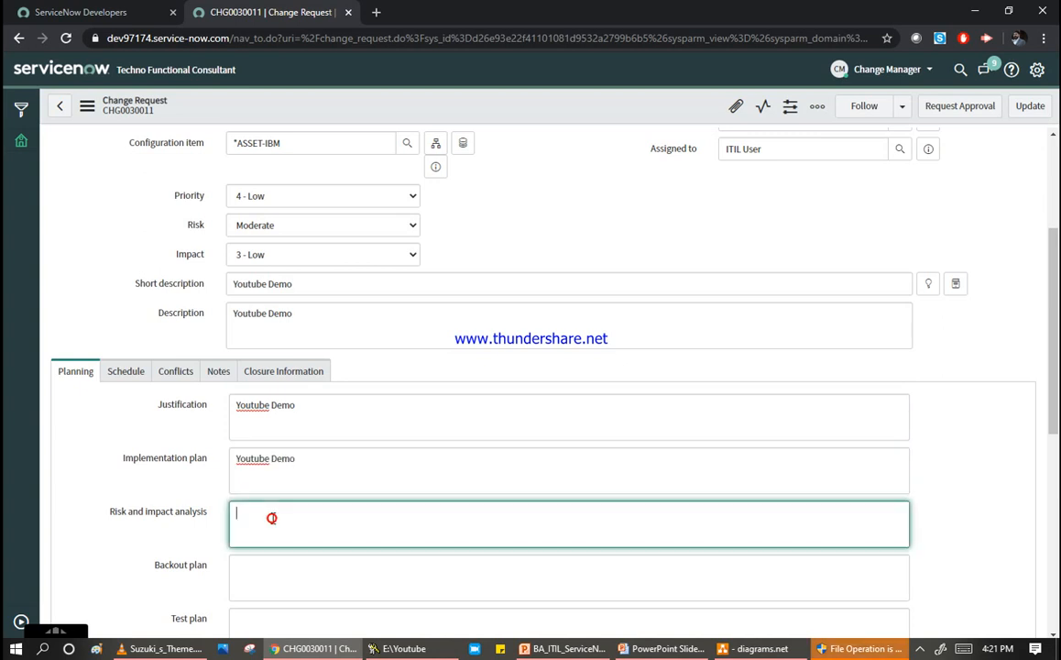
{"action": "key", "text": "ctrl+v"}
{"action": "left_click", "coordinate": [262, 564]}
{"action": "key", "text": "ctrl+v"}
{"action": "scroll", "coordinate": [261, 550], "scroll_direction": "down", "scroll_amount": 2}
{"action": "left_click", "coordinate": [248, 484]}
{"action": "key", "text": "ctrl+v"}
{"action": "left_click", "coordinate": [131, 229]}
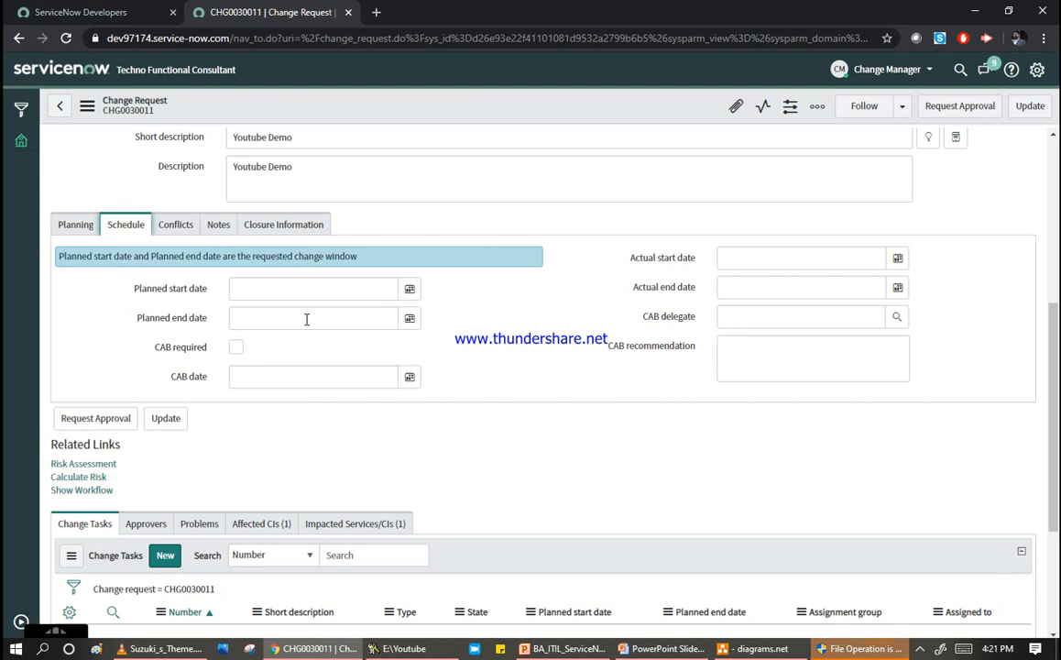
{"action": "left_click", "coordinate": [409, 290]}
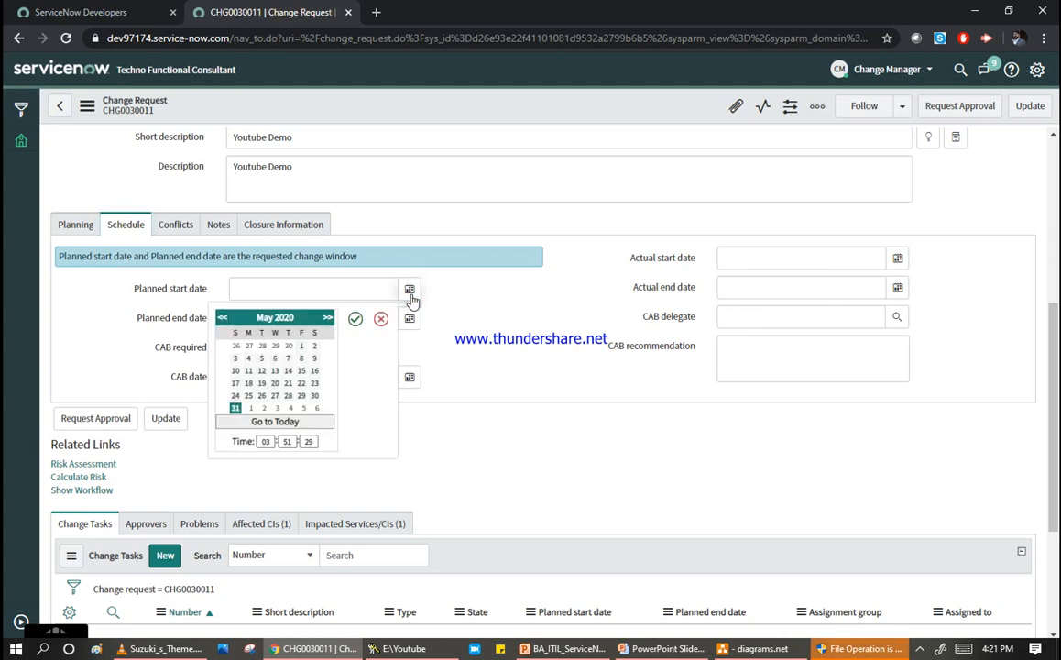
{"action": "left_click", "coordinate": [465, 307]}
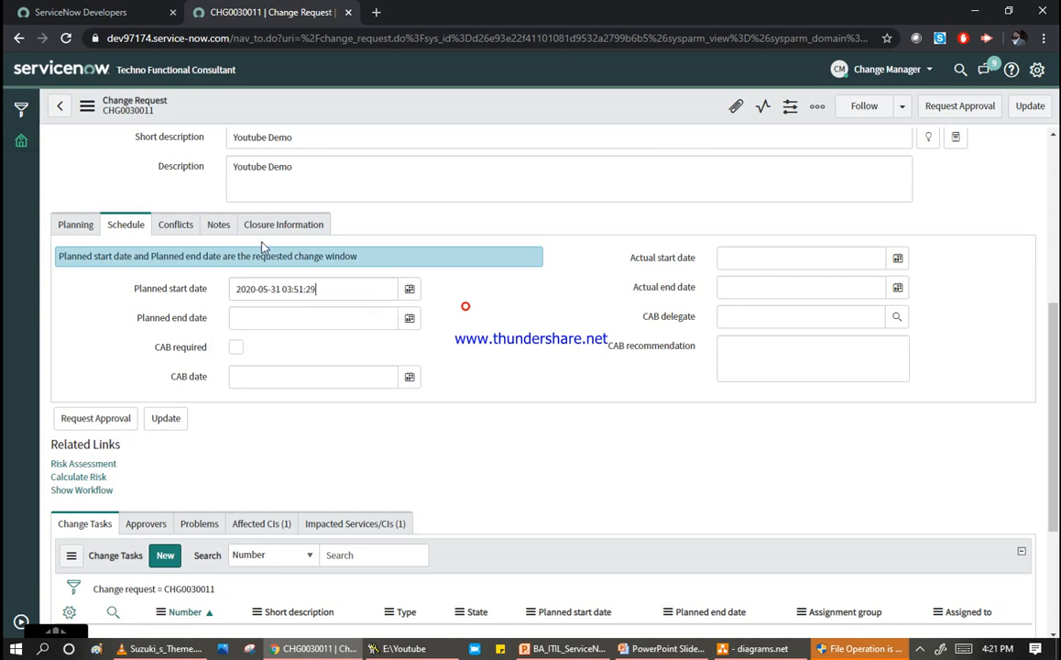
Read what is required to run conflict detection and return to the change request's schedule.
{"action": "left_click", "coordinate": [175, 227]}
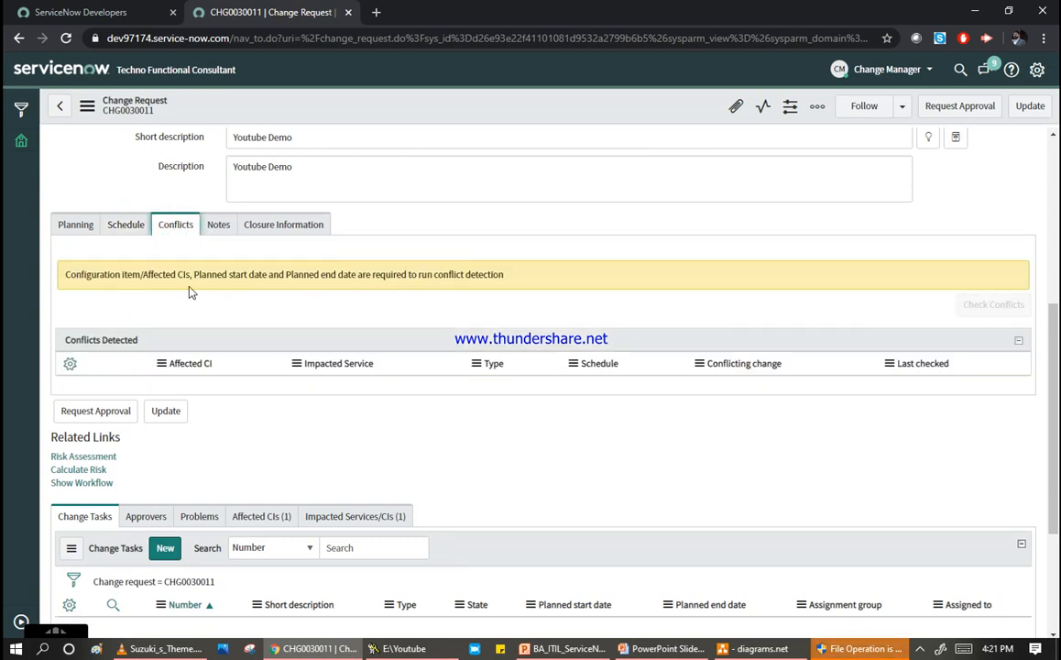
{"action": "left_click_drag", "start_coordinate": [75, 275], "coordinate": [522, 293]}
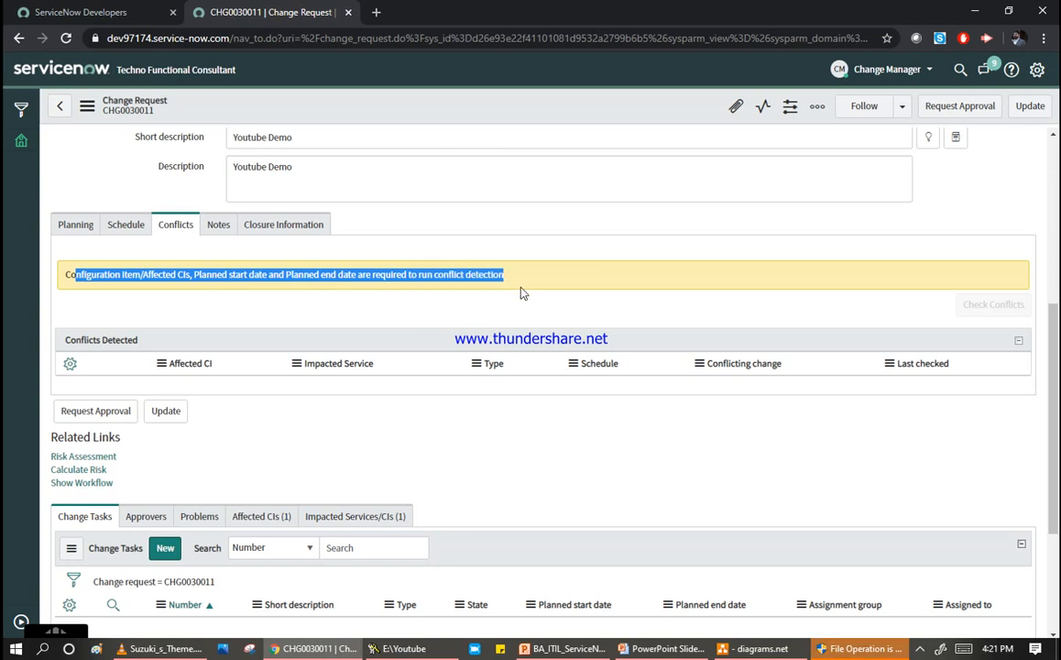
{"action": "left_click", "coordinate": [124, 228]}
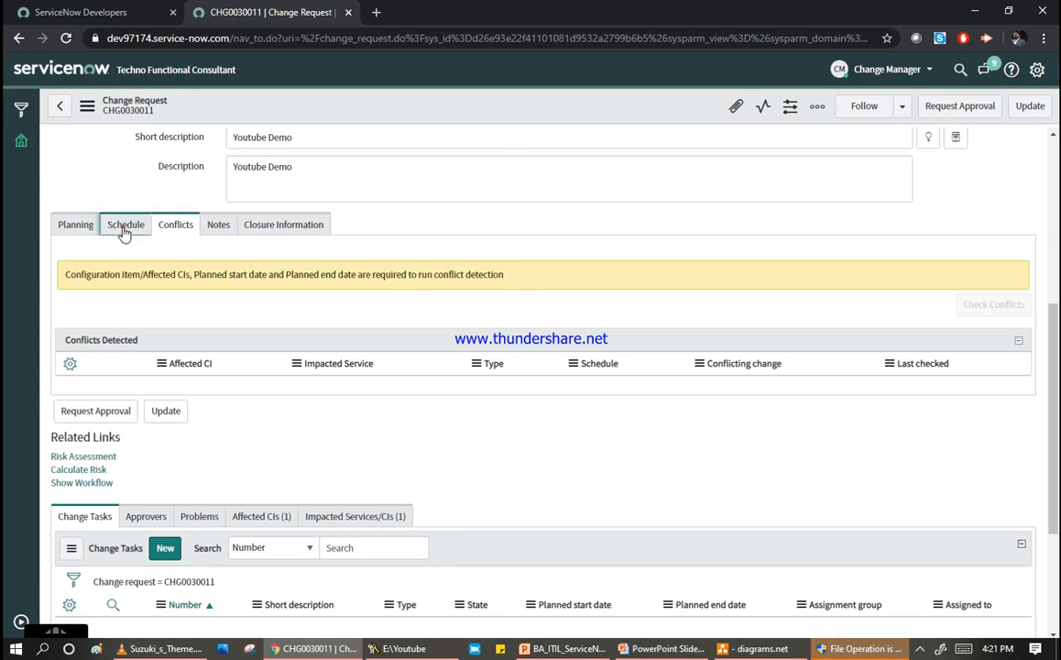
{"action": "left_click", "coordinate": [408, 289]}
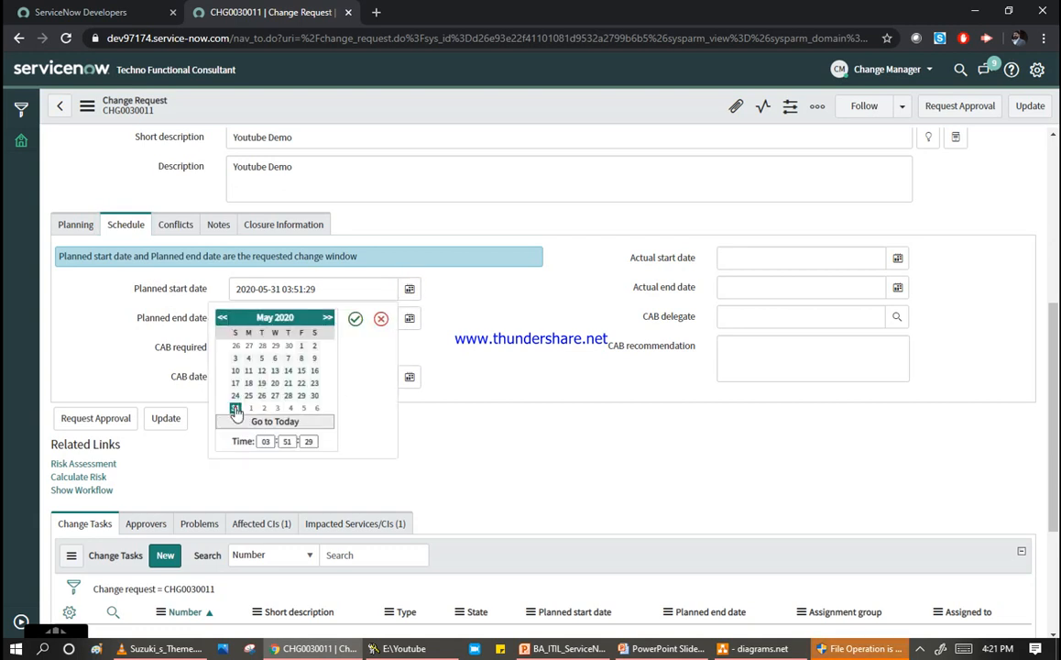
{"action": "left_click", "coordinate": [356, 319]}
{"action": "left_click", "coordinate": [408, 291]}
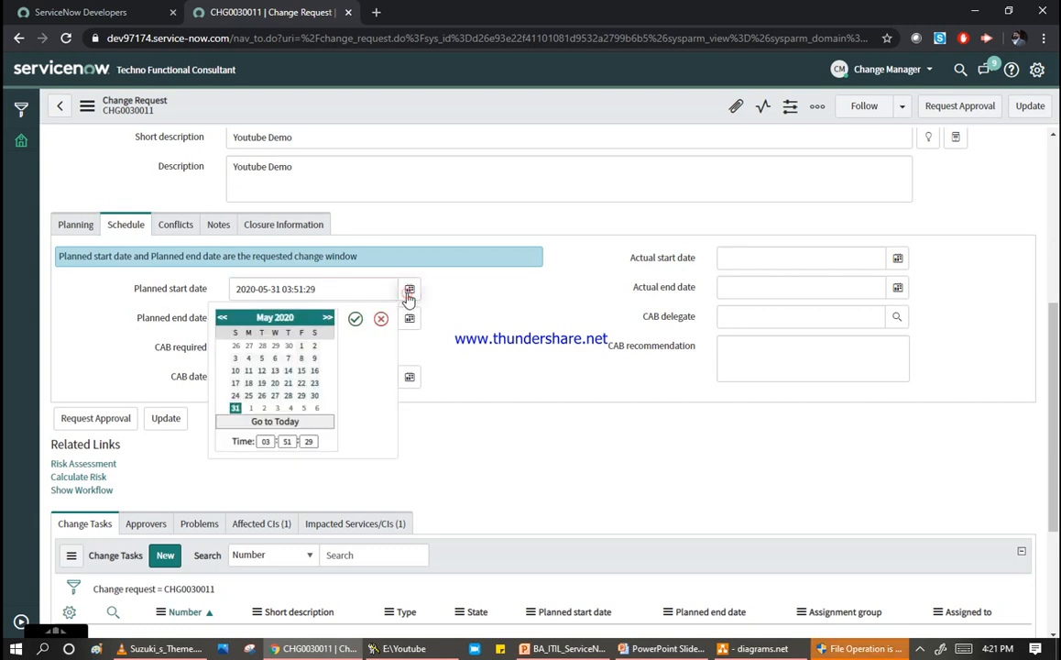
{"action": "left_click", "coordinate": [263, 396]}
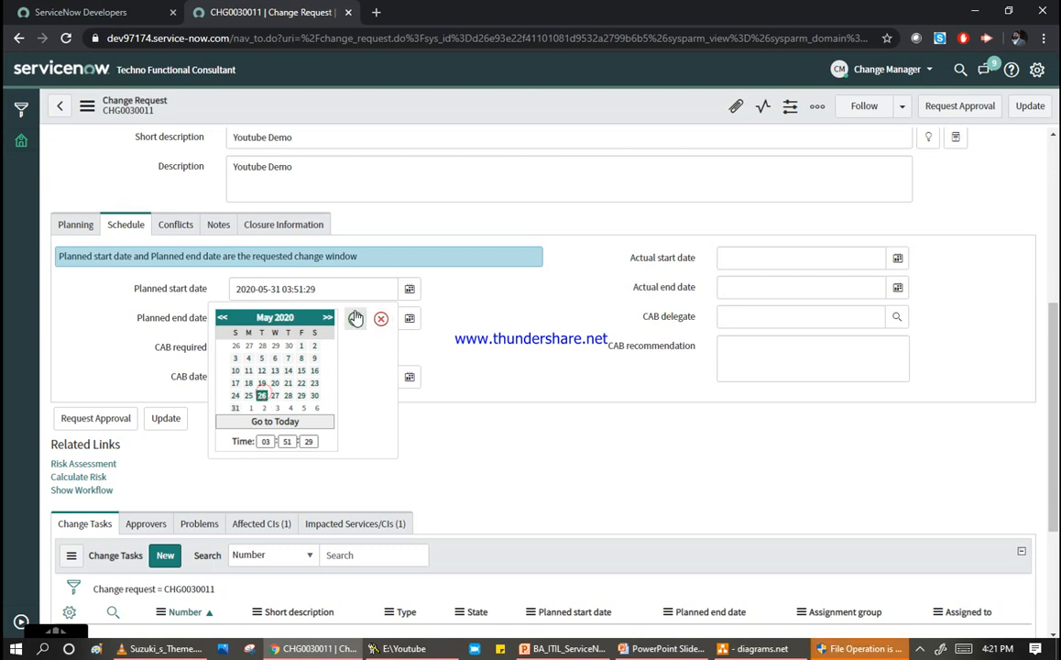
{"action": "left_click", "coordinate": [354, 318]}
{"action": "left_click", "coordinate": [411, 318]}
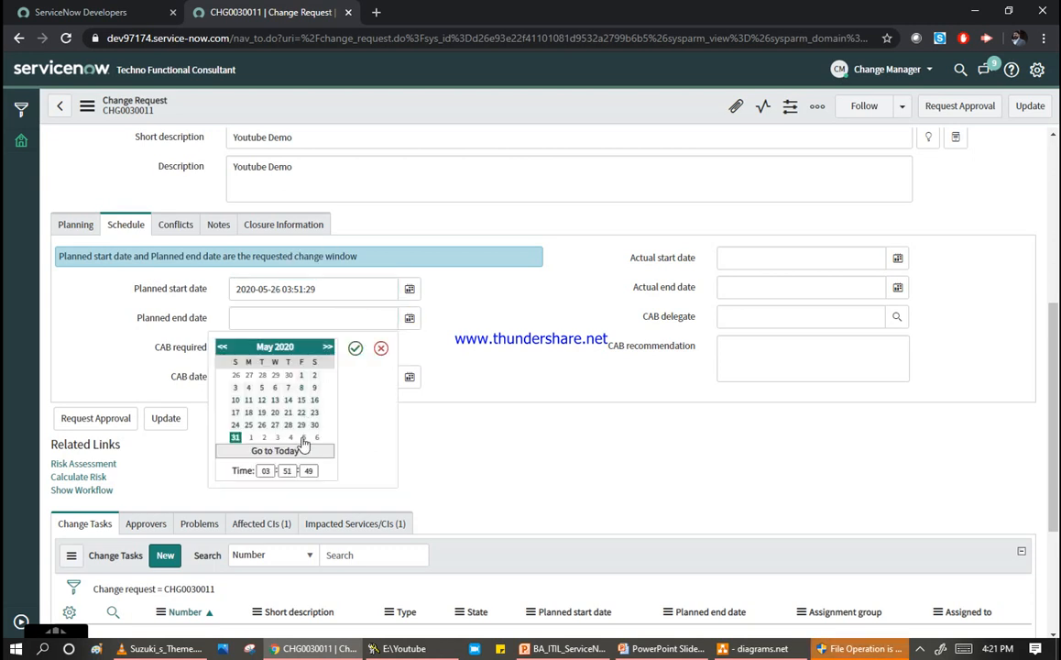
{"action": "left_click", "coordinate": [317, 437]}
{"action": "left_click", "coordinate": [356, 348]}
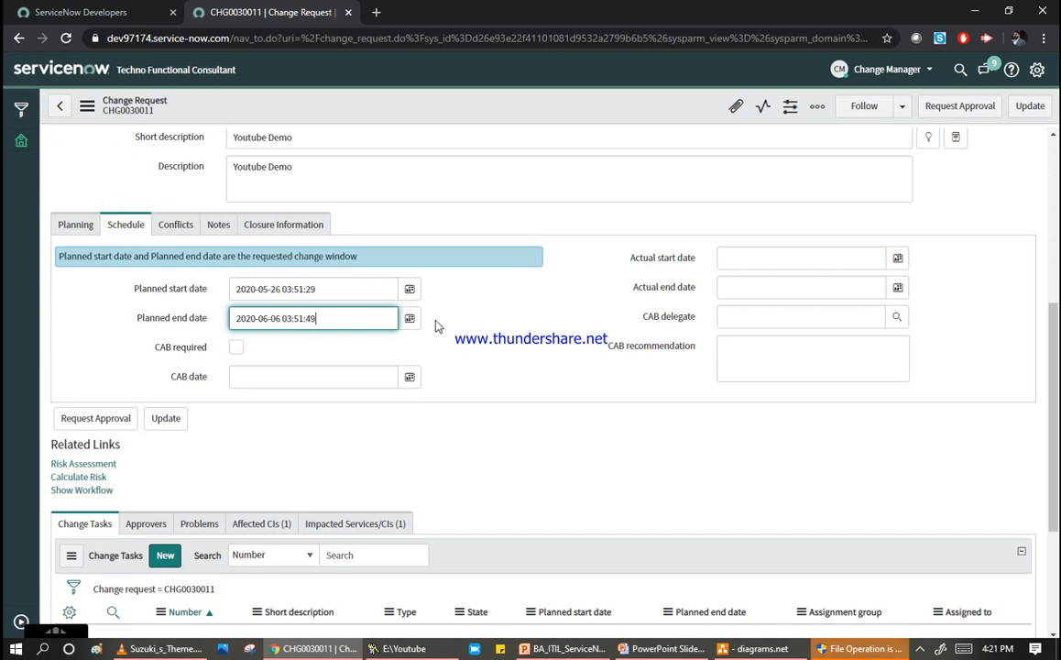
{"action": "scroll", "coordinate": [444, 347], "scroll_direction": "up", "scroll_amount": 3}
{"action": "scroll", "coordinate": [447, 347], "scroll_direction": "up", "scroll_amount": 1}
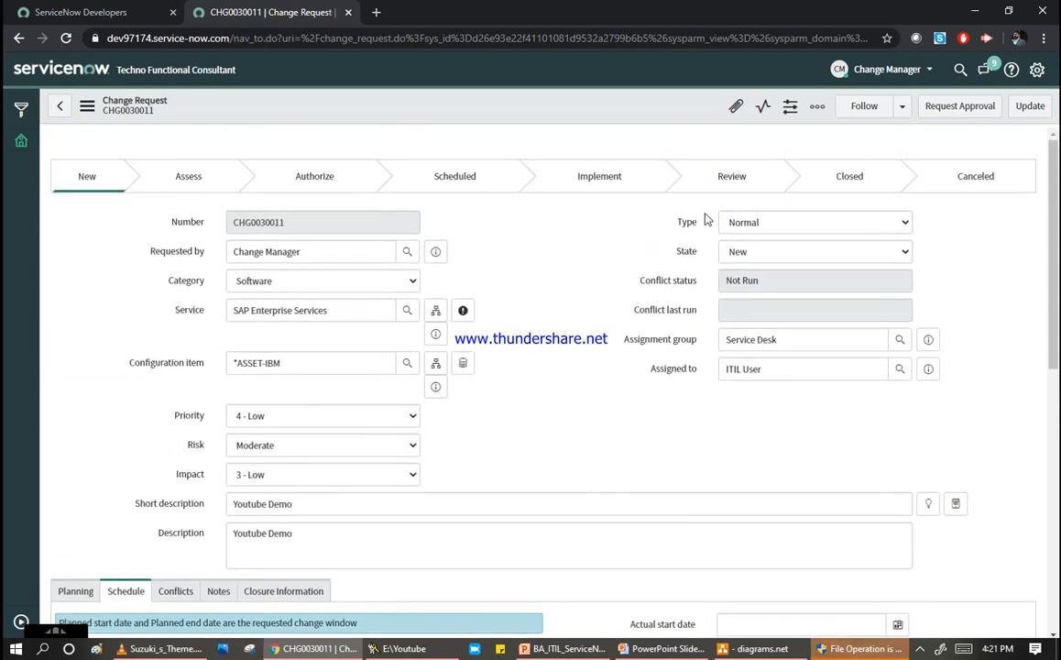
{"action": "right_click", "coordinate": [514, 106]}
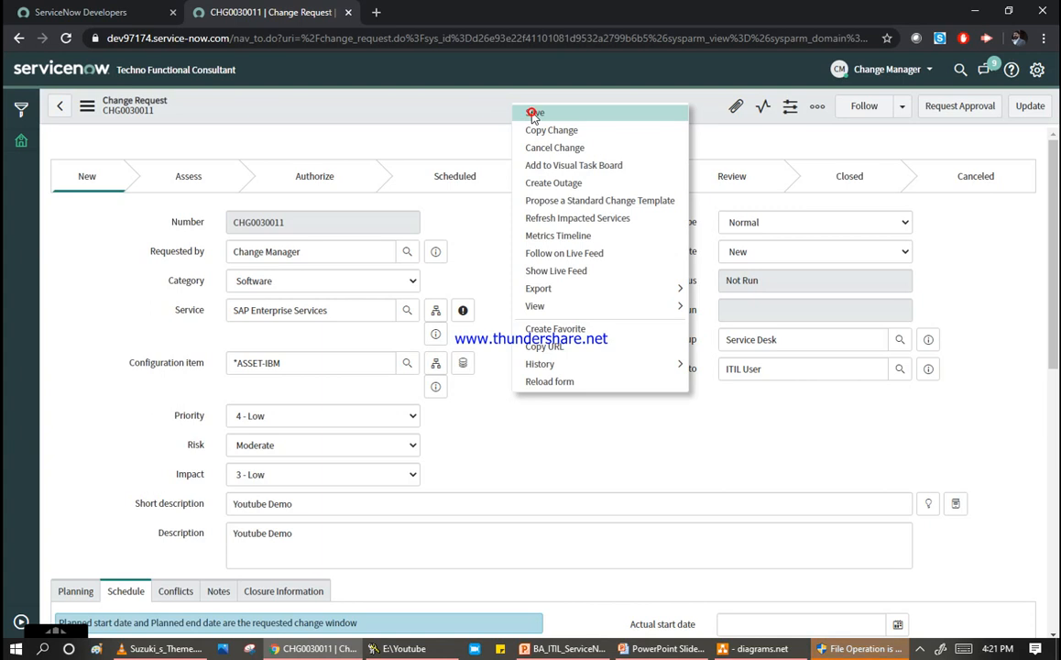
{"action": "left_click", "coordinate": [534, 114]}
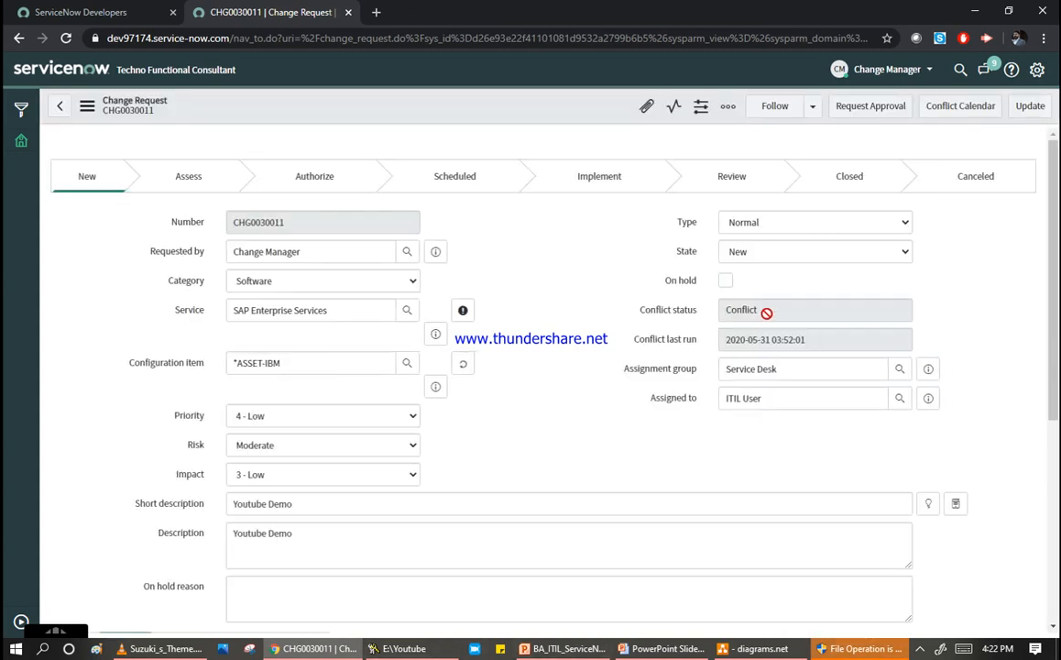
Check the change request's conflict status and last run time, and review the list of detected conflicts.
{"action": "left_click", "coordinate": [731, 311]}
{"action": "key", "text": "Tab"}
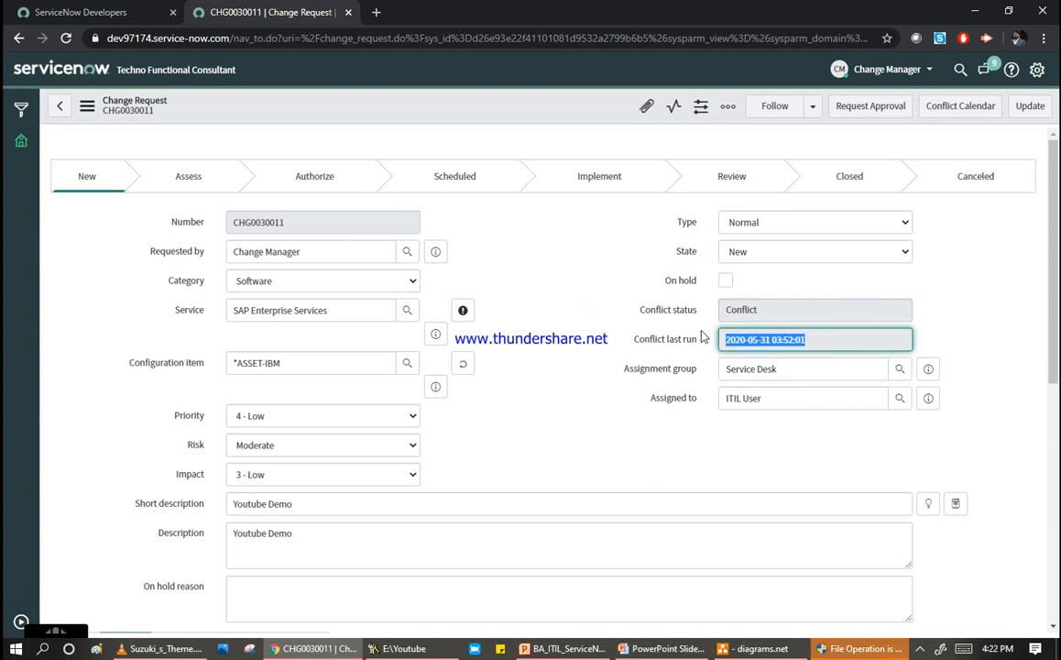
{"action": "left_click", "coordinate": [554, 255]}
{"action": "scroll", "coordinate": [555, 266], "scroll_direction": "down", "scroll_amount": 5}
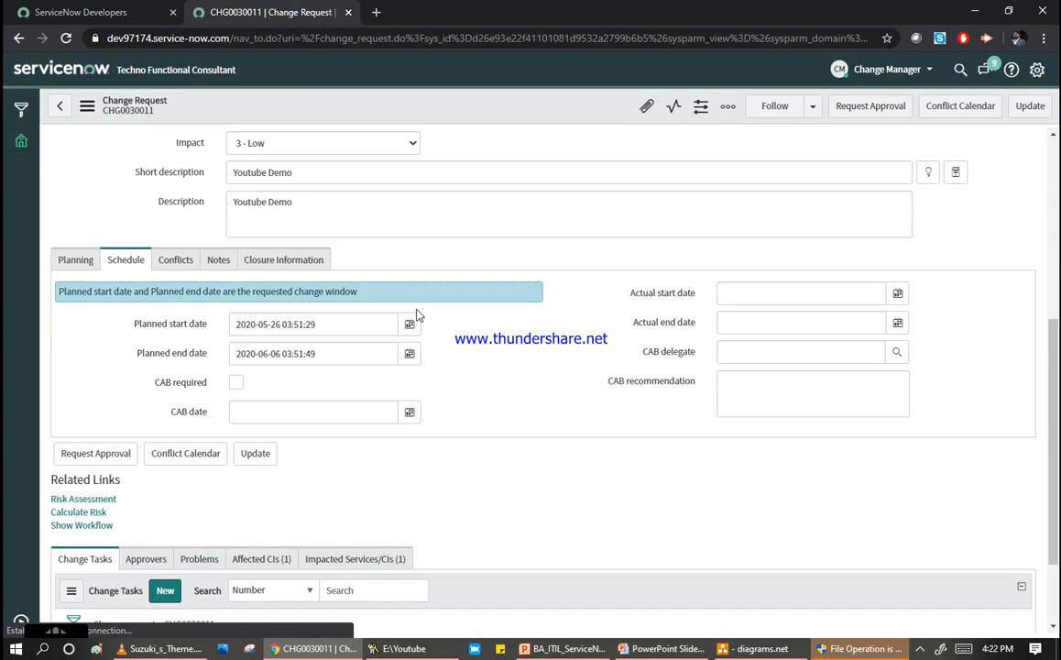
{"action": "scroll", "coordinate": [417, 315], "scroll_direction": "down", "scroll_amount": 2}
{"action": "left_click", "coordinate": [160, 153]}
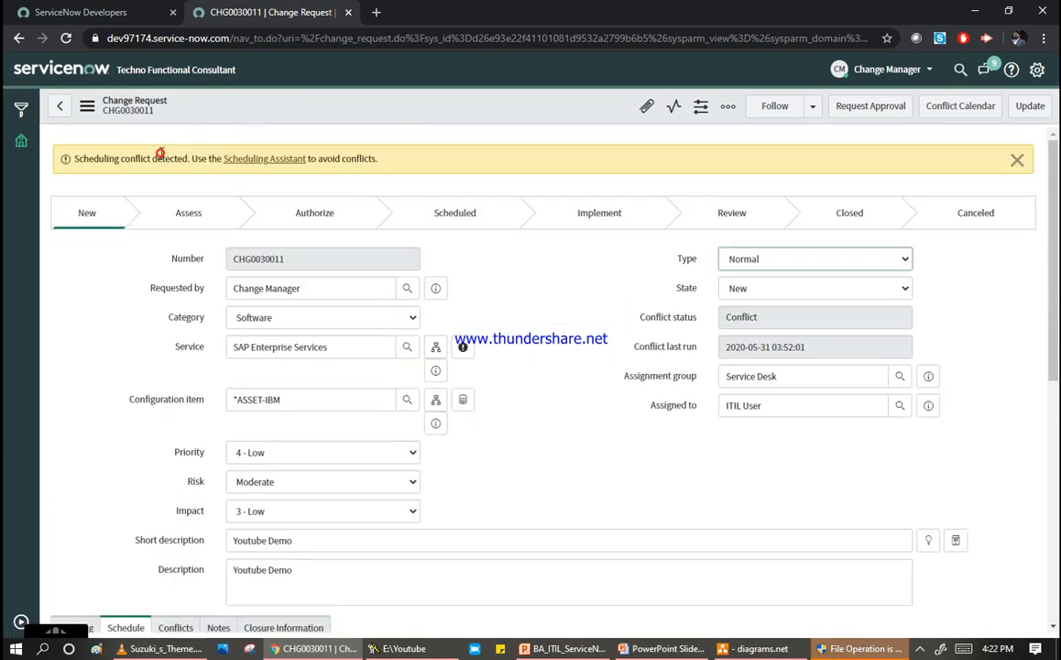
{"action": "scroll", "coordinate": [500, 332], "scroll_direction": "down", "scroll_amount": 6}
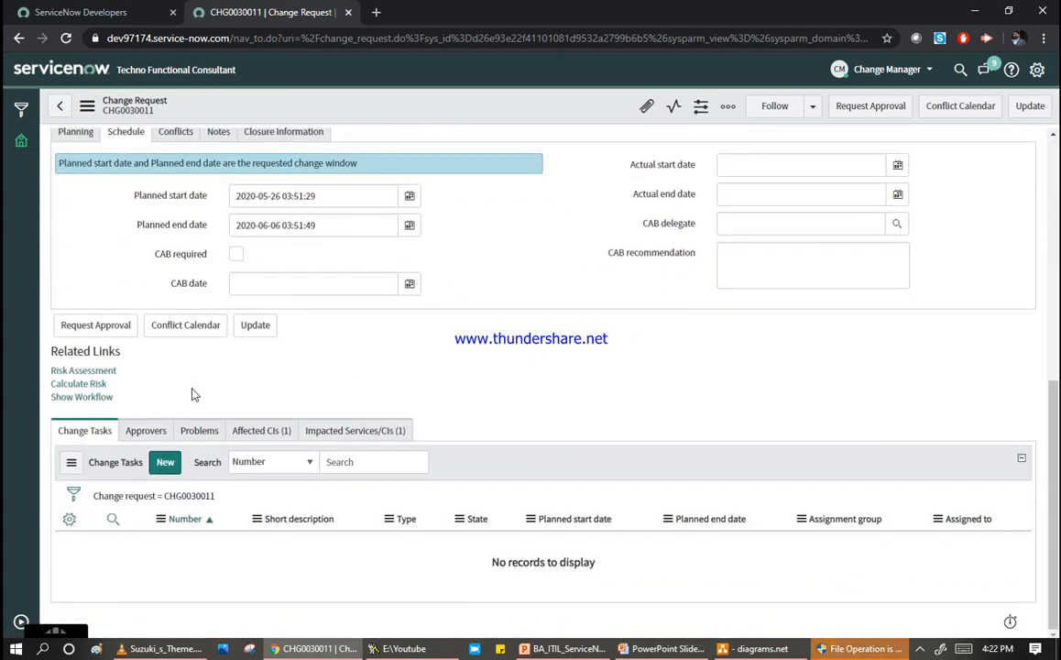
{"action": "left_click", "coordinate": [169, 140]}
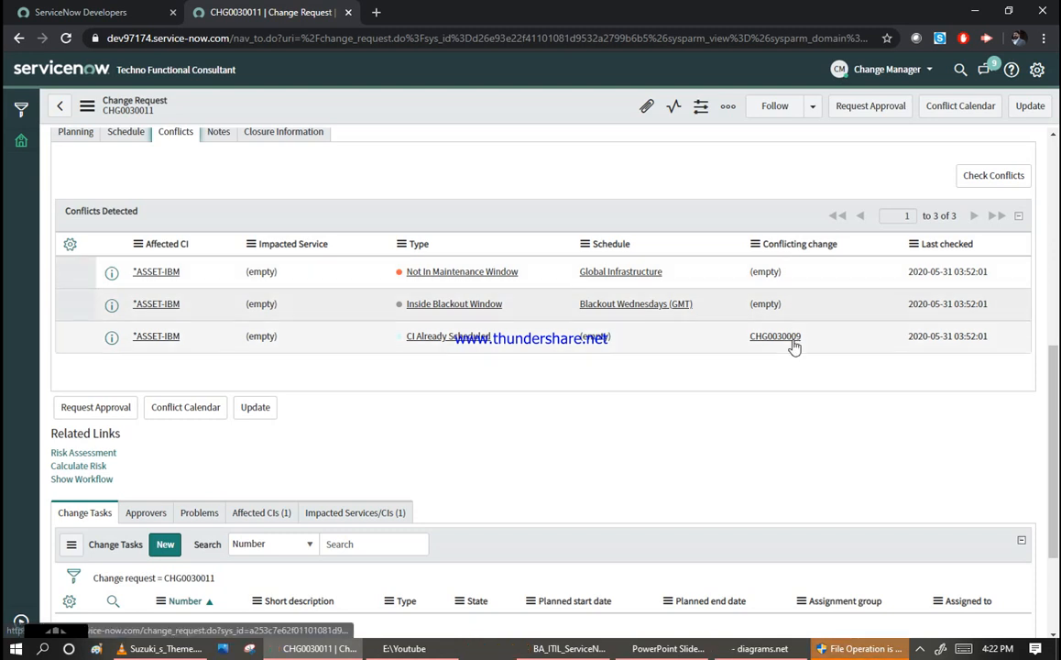
{"action": "scroll", "coordinate": [795, 346], "scroll_direction": "up", "scroll_amount": 2}
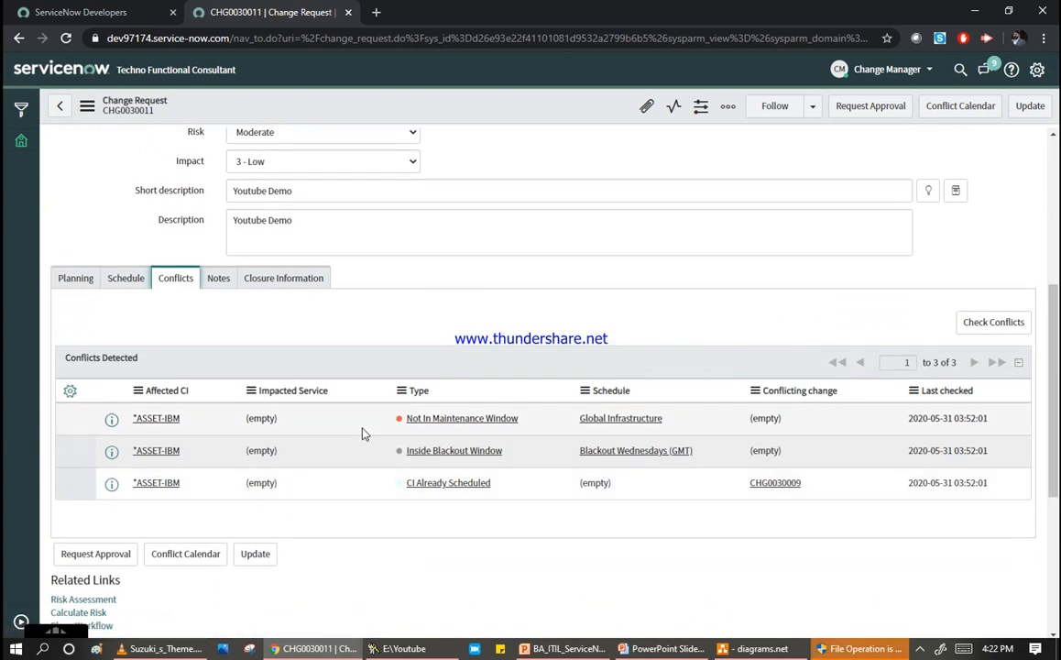
Compare the planned dates, configuration item, affected CIs and impacted services with the detected conflicts.
{"action": "left_click", "coordinate": [128, 280]}
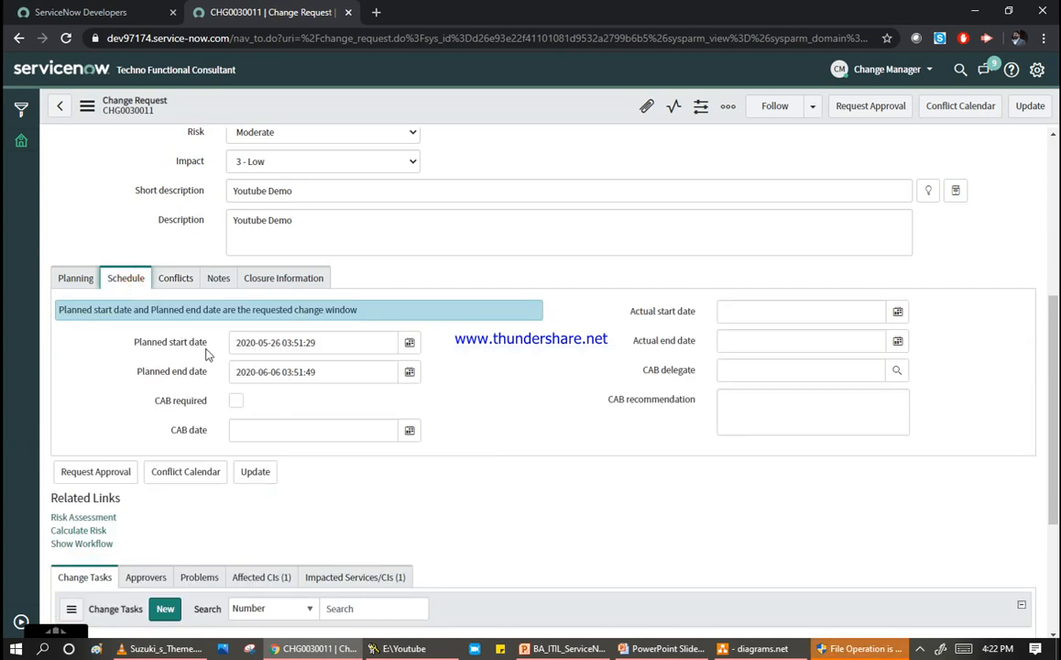
{"action": "scroll", "coordinate": [220, 321], "scroll_direction": "up", "scroll_amount": 3}
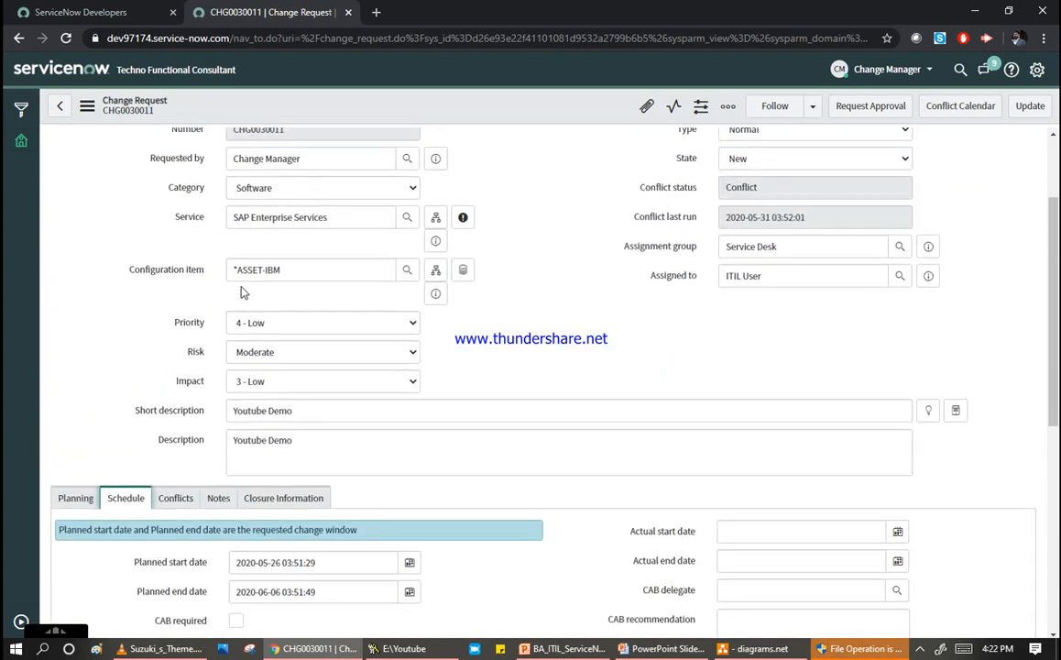
{"action": "scroll", "coordinate": [187, 285], "scroll_direction": "down", "scroll_amount": 5}
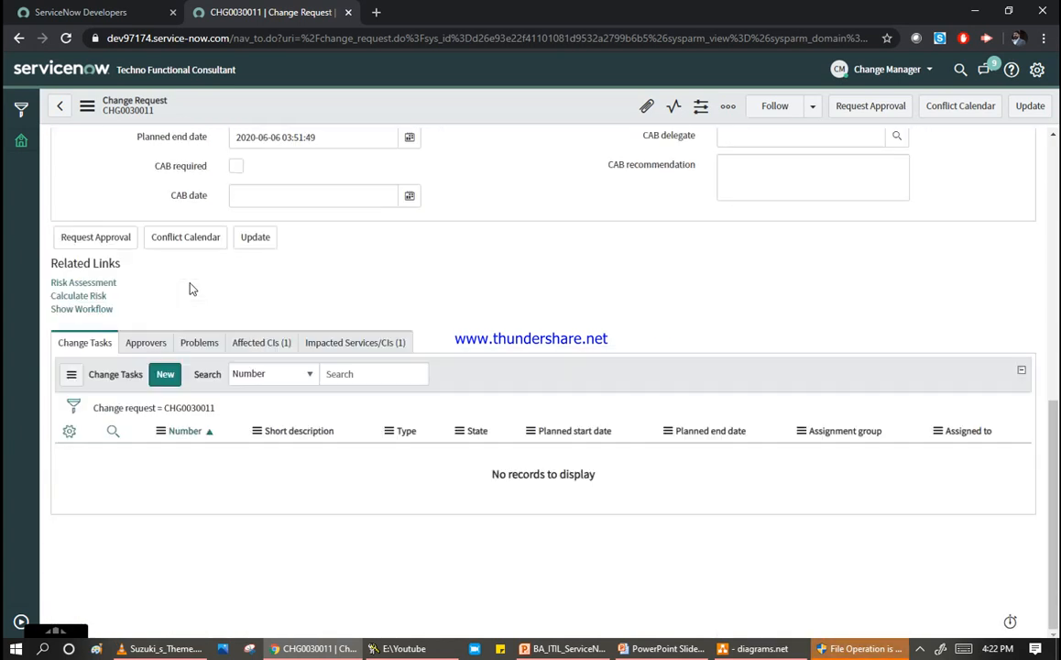
{"action": "left_click", "coordinate": [256, 346]}
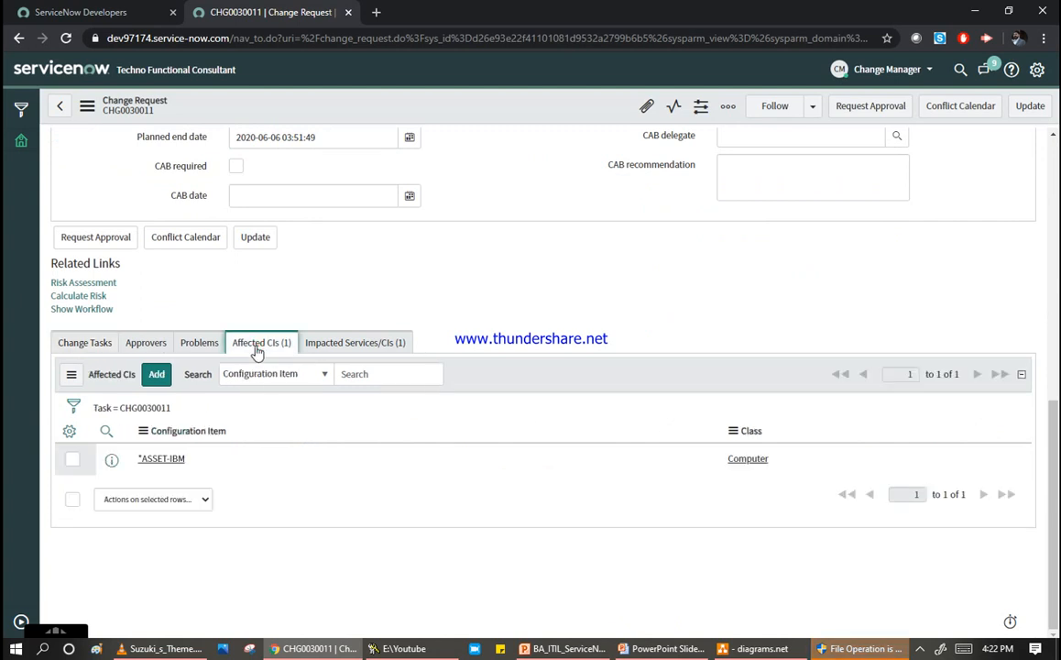
{"action": "left_click", "coordinate": [333, 353]}
{"action": "left_click", "coordinate": [254, 345]}
{"action": "scroll", "coordinate": [303, 305], "scroll_direction": "up", "scroll_amount": 3}
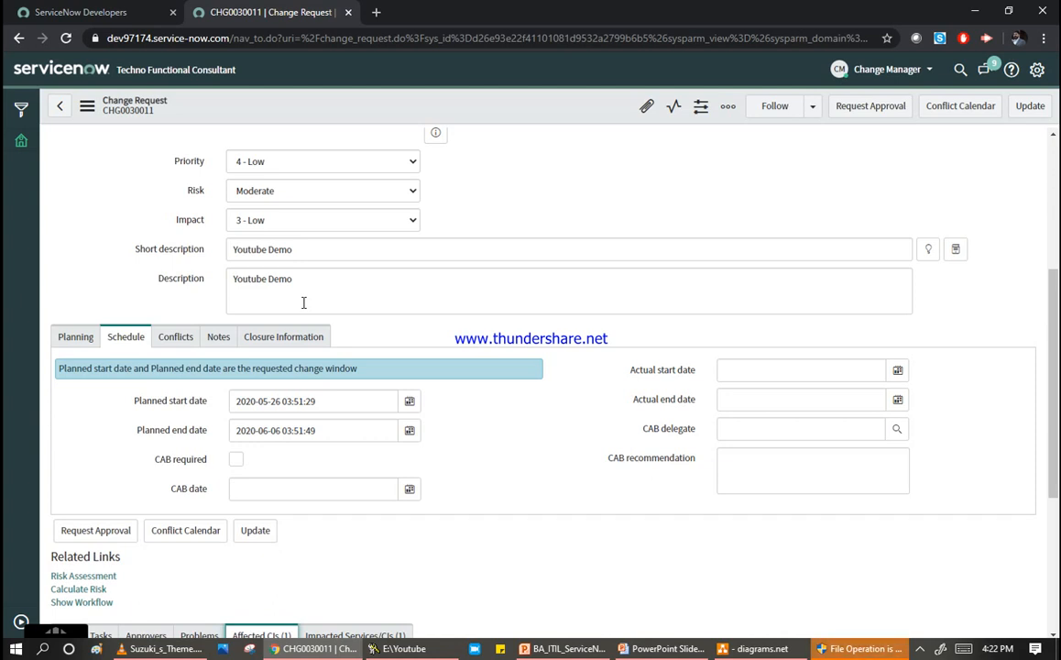
{"action": "scroll", "coordinate": [163, 275], "scroll_direction": "down", "scroll_amount": 1}
{"action": "scroll", "coordinate": [174, 302], "scroll_direction": "down", "scroll_amount": 3}
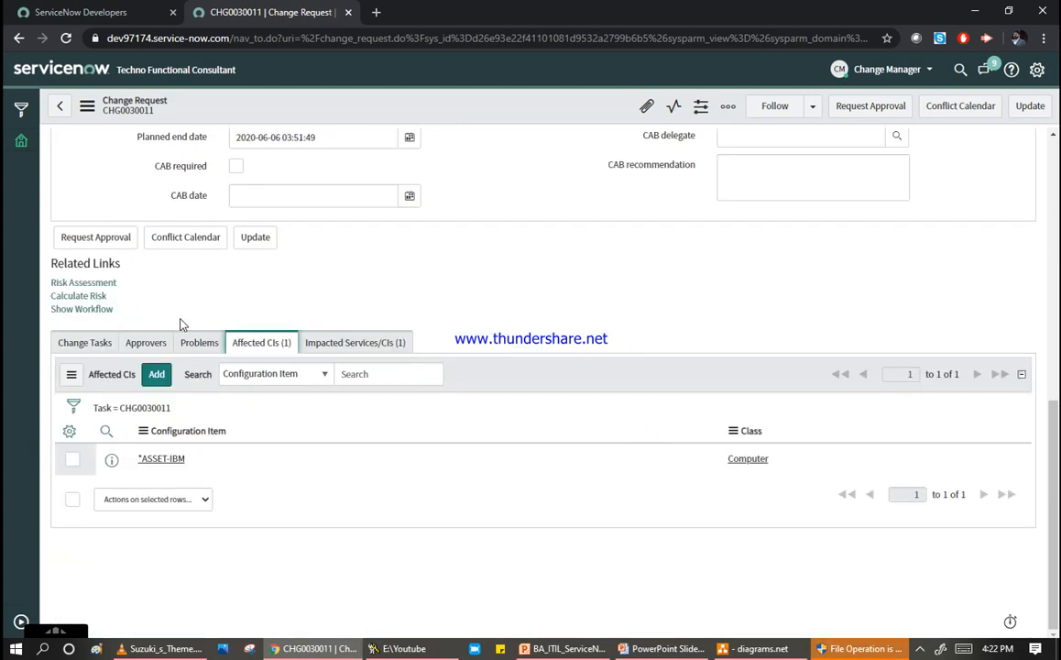
{"action": "scroll", "coordinate": [179, 257], "scroll_direction": "up", "scroll_amount": 3}
{"action": "left_click", "coordinate": [170, 266]}
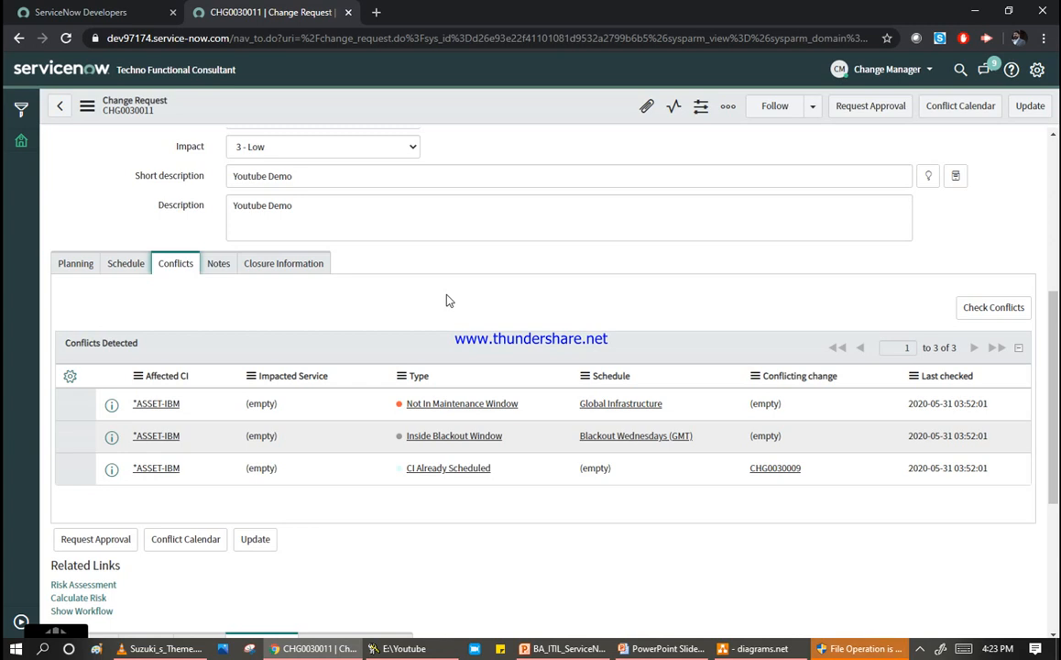
Preview the Change Risk Assessment questions, close them unanswered and check the Risk field of the change request.
{"action": "scroll", "coordinate": [446, 300], "scroll_direction": "up", "scroll_amount": 4}
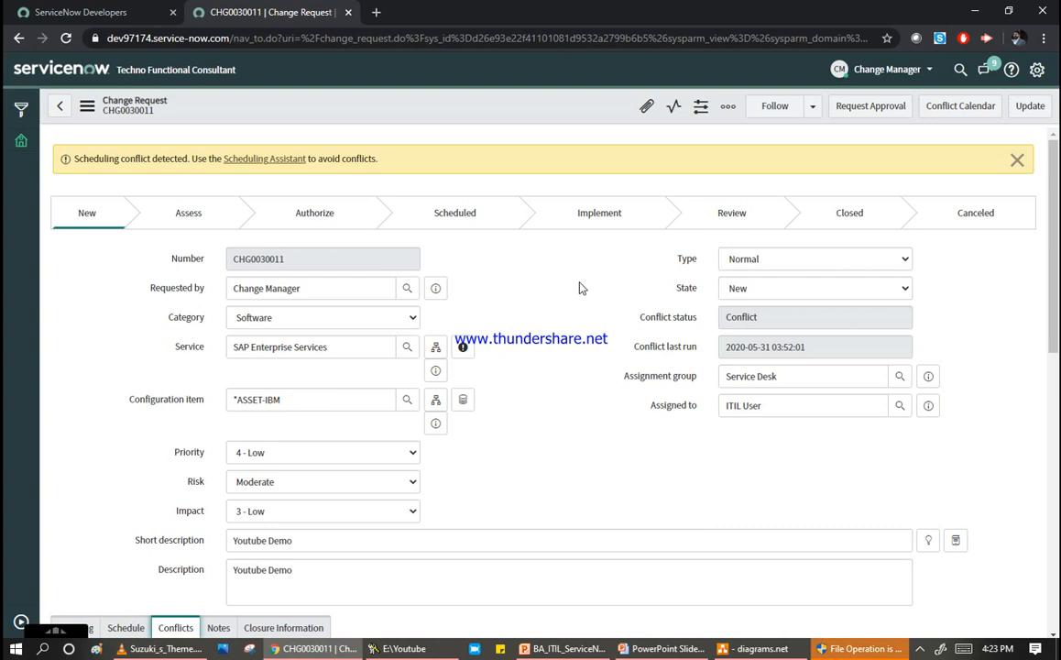
{"action": "scroll", "coordinate": [581, 287], "scroll_direction": "down", "scroll_amount": 4}
{"action": "scroll", "coordinate": [721, 524], "scroll_direction": "down", "scroll_amount": 1}
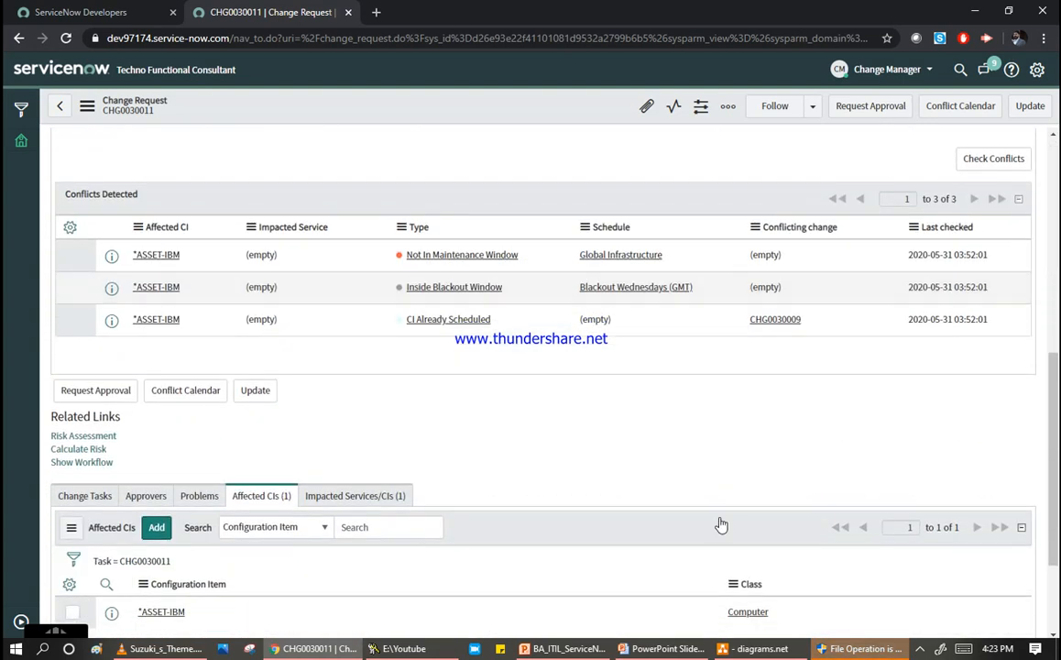
{"action": "left_click", "coordinate": [81, 438]}
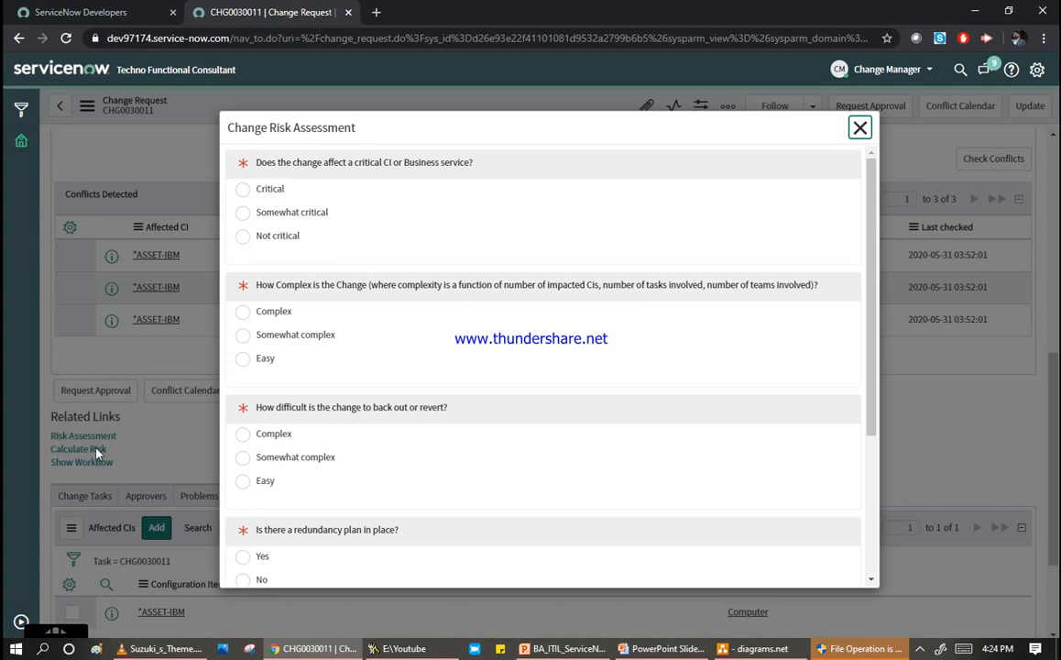
{"action": "left_click", "coordinate": [859, 128]}
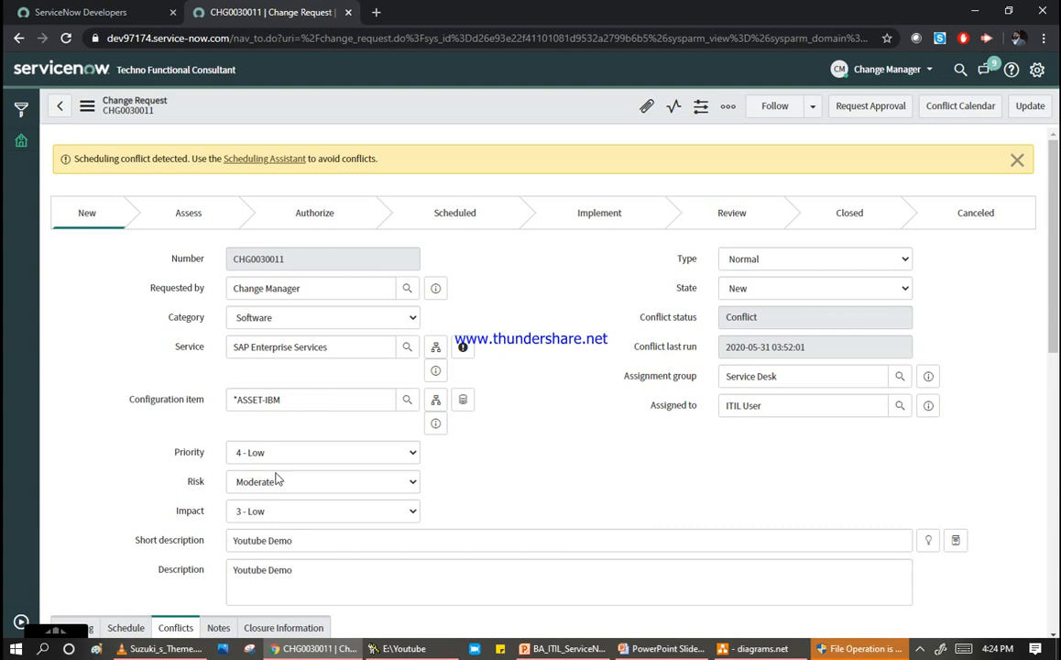
{"action": "scroll", "coordinate": [277, 477], "scroll_direction": "down", "scroll_amount": 6}
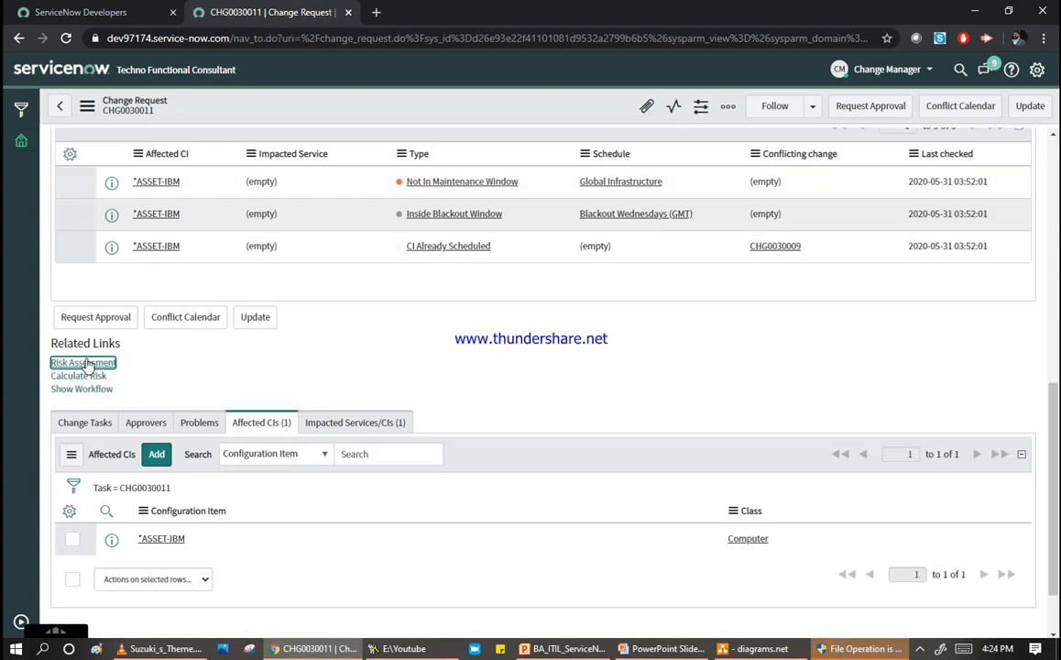
Submit the Change Risk Assessment with Not critical for the CI, Easy complexity, Easy back-out, Yes for a redundancy plan and Easy verification.
{"action": "left_click", "coordinate": [87, 363]}
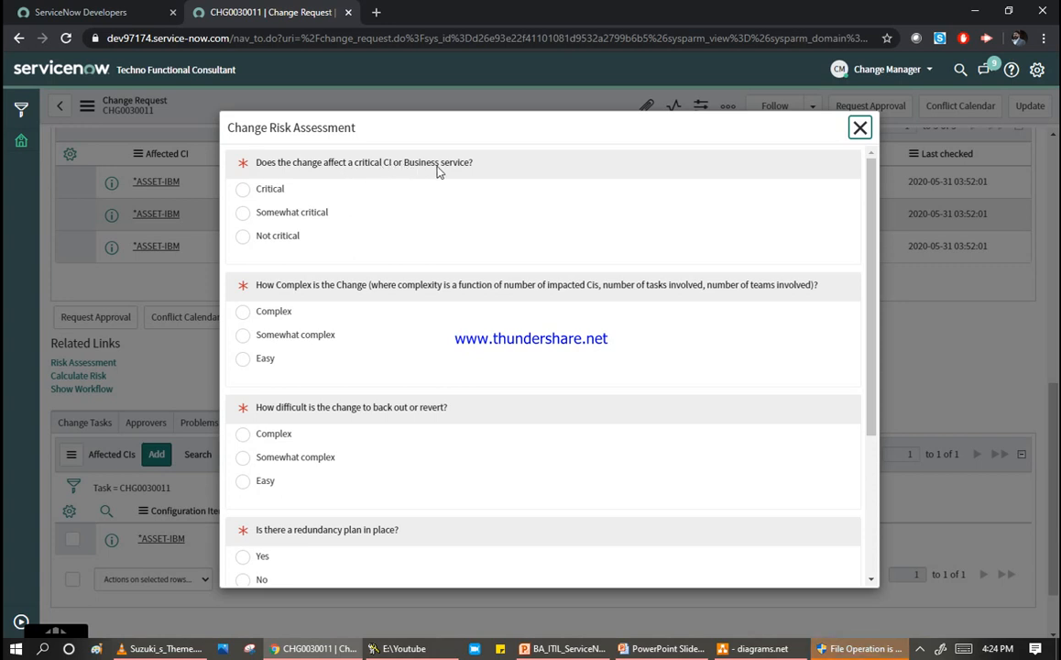
{"action": "left_click", "coordinate": [243, 236]}
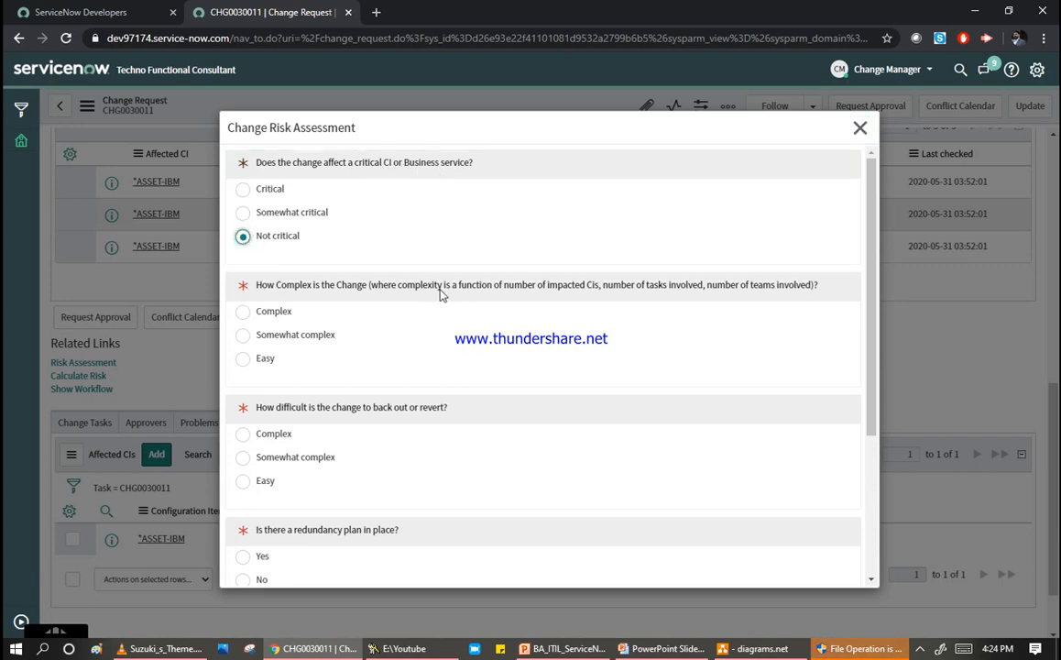
{"action": "left_click", "coordinate": [244, 358]}
{"action": "scroll", "coordinate": [398, 350], "scroll_direction": "down", "scroll_amount": 2}
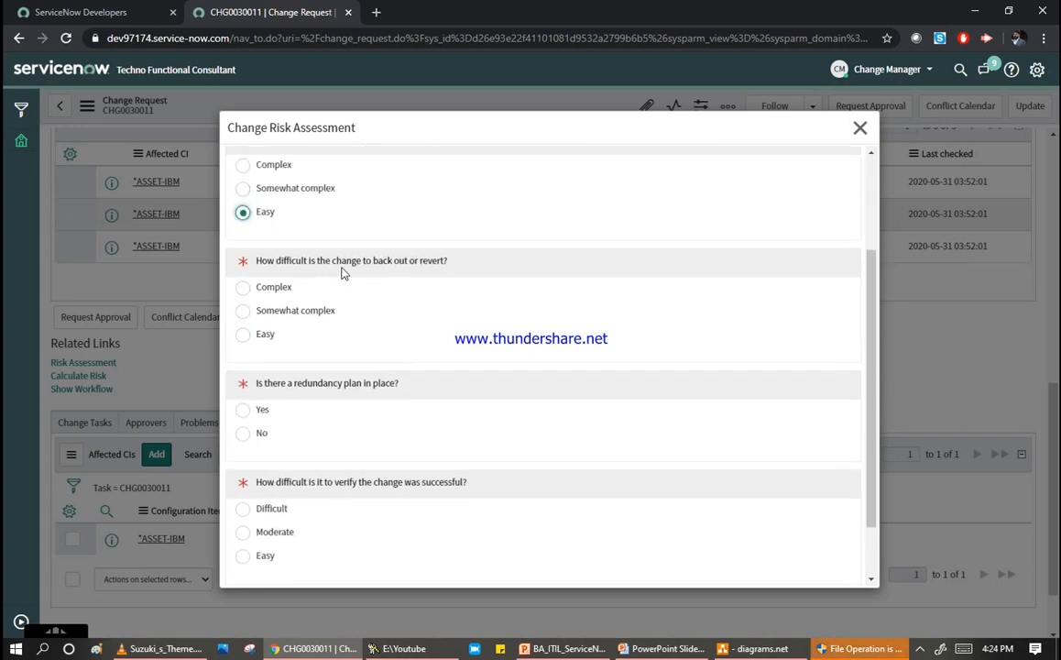
{"action": "left_click", "coordinate": [243, 335]}
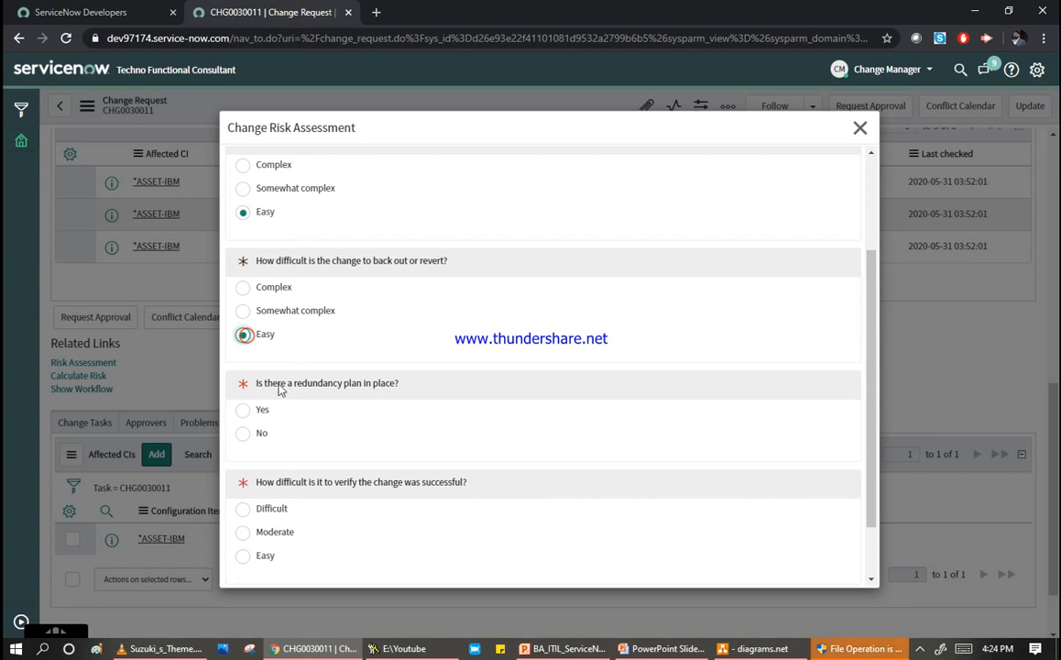
{"action": "left_click", "coordinate": [243, 409]}
{"action": "scroll", "coordinate": [384, 438], "scroll_direction": "down", "scroll_amount": 1}
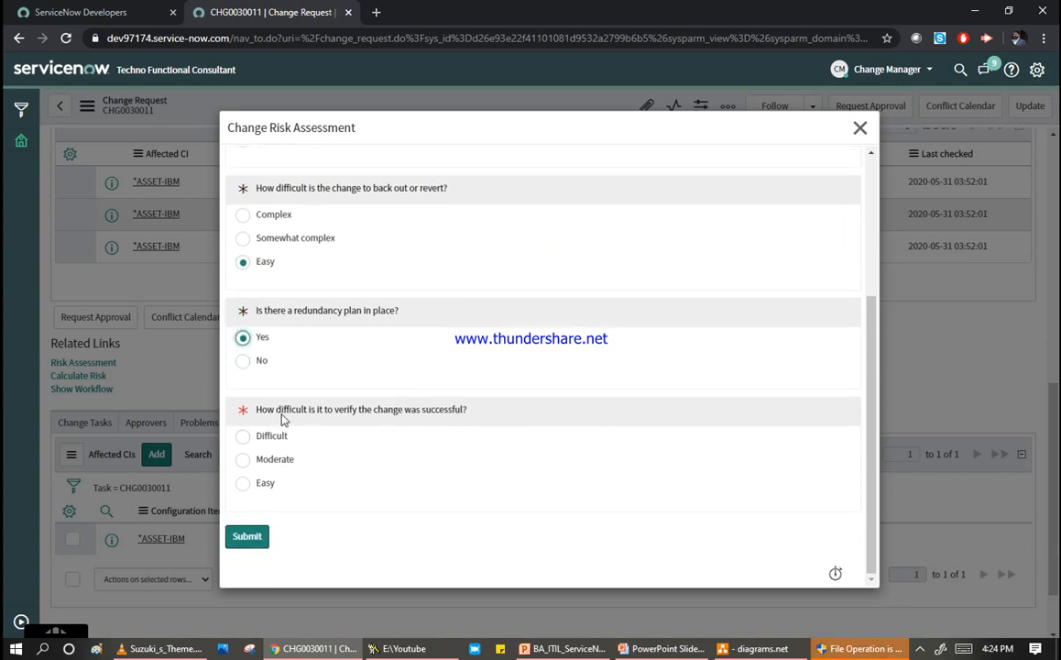
{"action": "left_click", "coordinate": [242, 483]}
{"action": "left_click", "coordinate": [247, 537]}
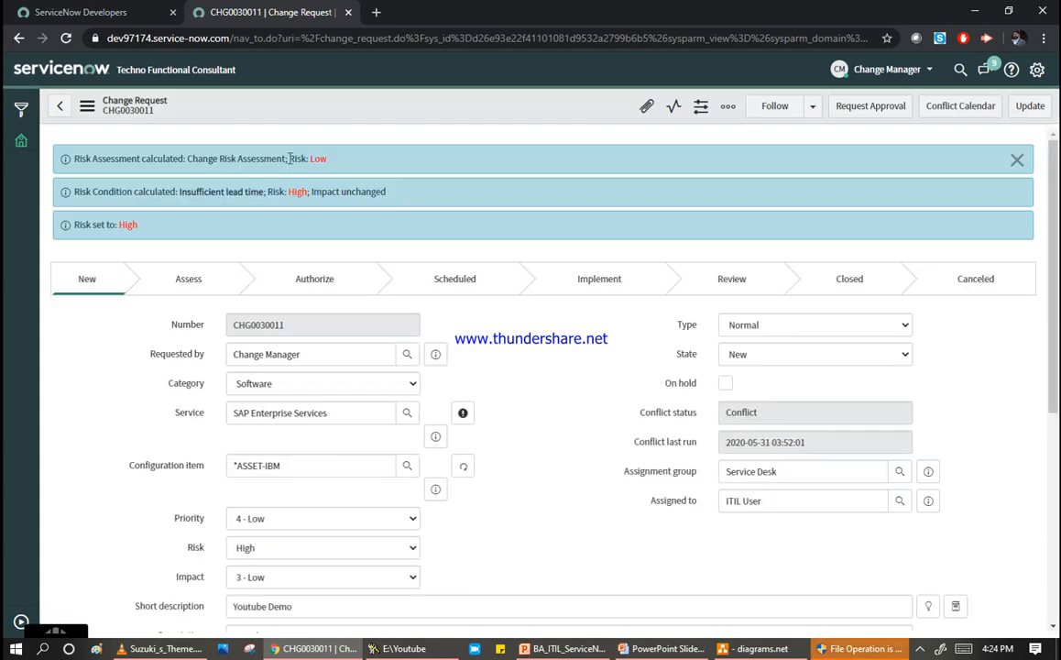
Read the calculated risk assessment result and the risk condition, including the reason given for its rating.
{"action": "left_click_drag", "start_coordinate": [287, 157], "coordinate": [330, 165]}
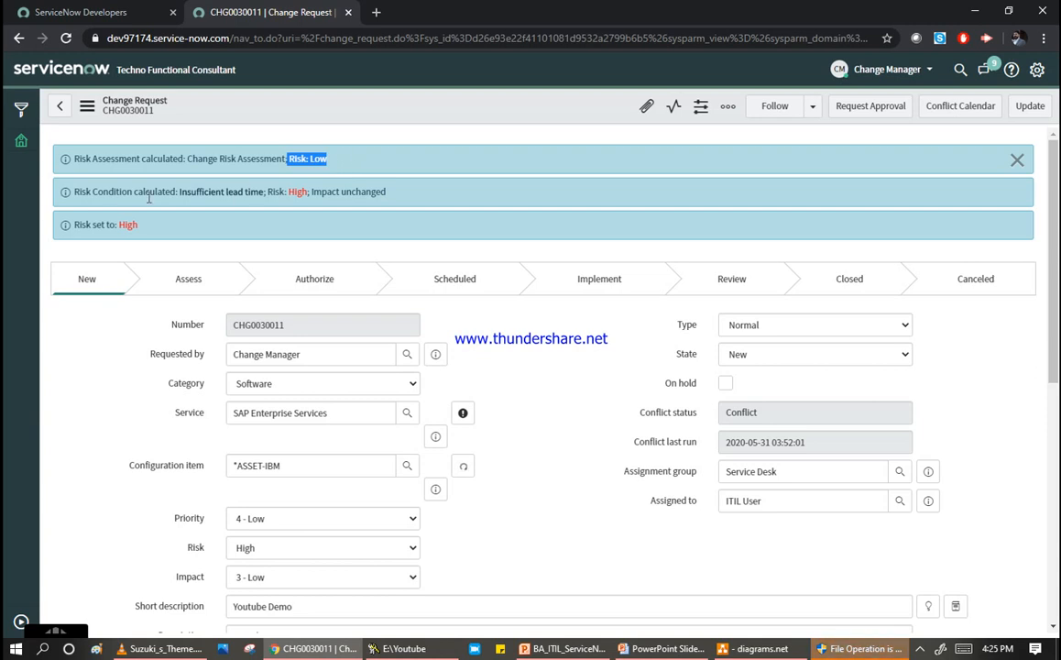
{"action": "left_click_drag", "start_coordinate": [94, 191], "coordinate": [318, 199]}
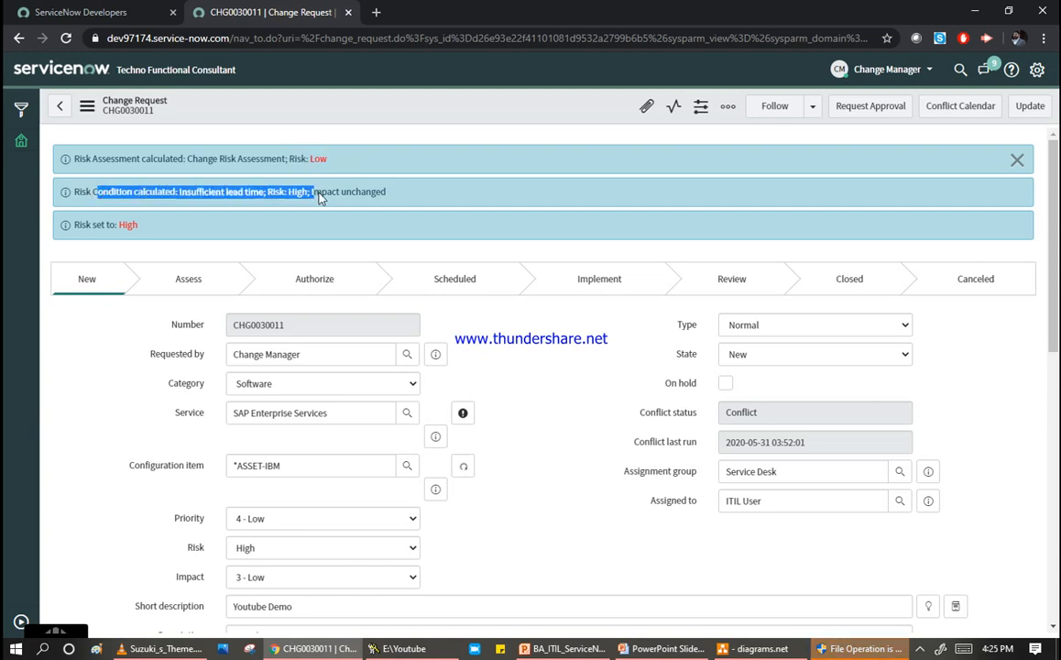
{"action": "left_click", "coordinate": [237, 198]}
{"action": "left_click_drag", "start_coordinate": [180, 193], "coordinate": [264, 201]}
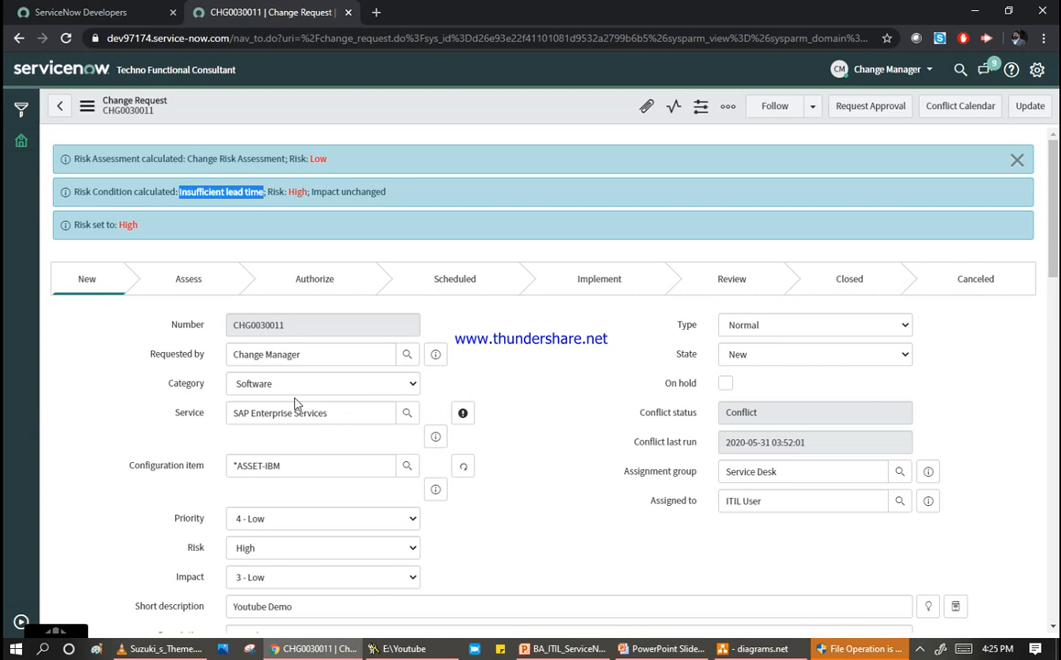
Set the change request's planned start date to 2020-06-11 in the schedule, keeping the time 03:51:29.
{"action": "scroll", "coordinate": [295, 403], "scroll_direction": "down", "scroll_amount": 3}
{"action": "scroll", "coordinate": [296, 405], "scroll_direction": "down", "scroll_amount": 3}
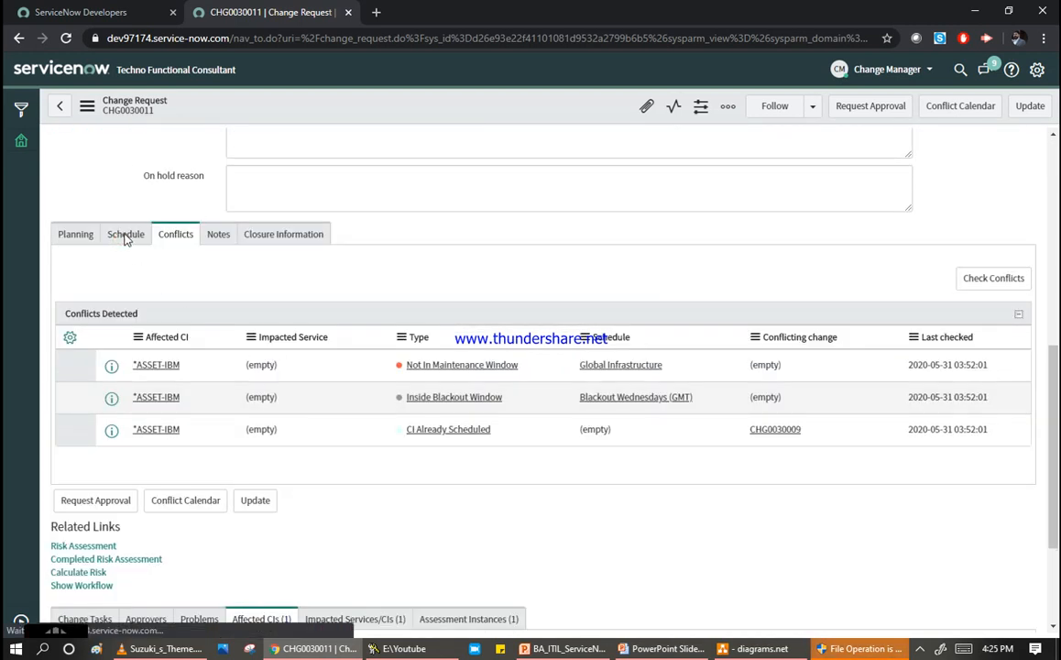
{"action": "scroll", "coordinate": [125, 238], "scroll_direction": "up", "scroll_amount": 6}
{"action": "scroll", "coordinate": [470, 409], "scroll_direction": "down", "scroll_amount": 8}
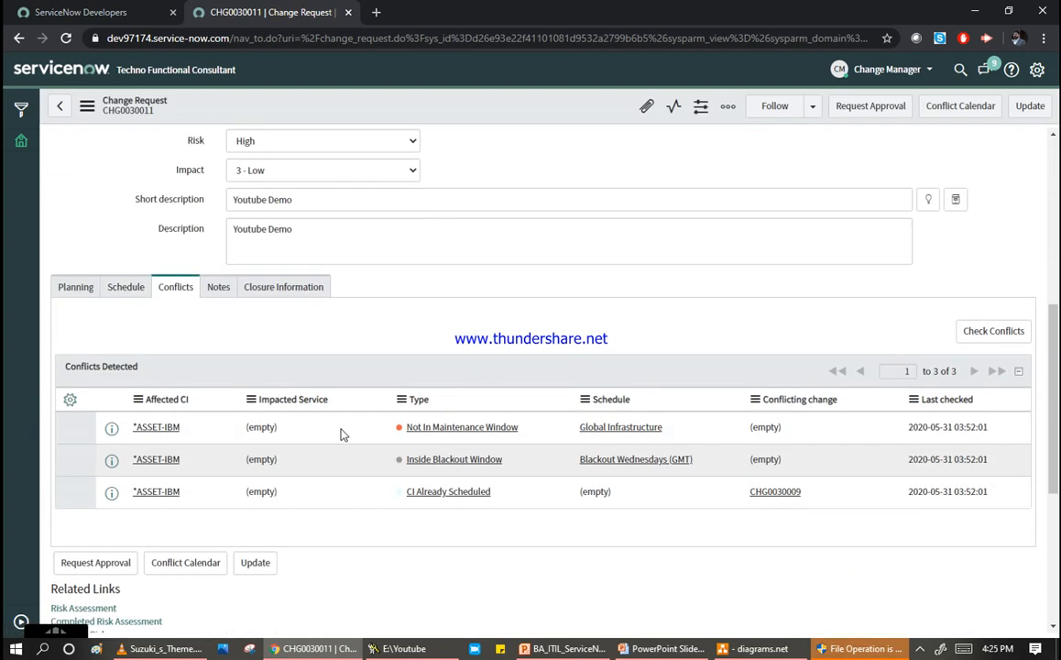
{"action": "left_click", "coordinate": [128, 216]}
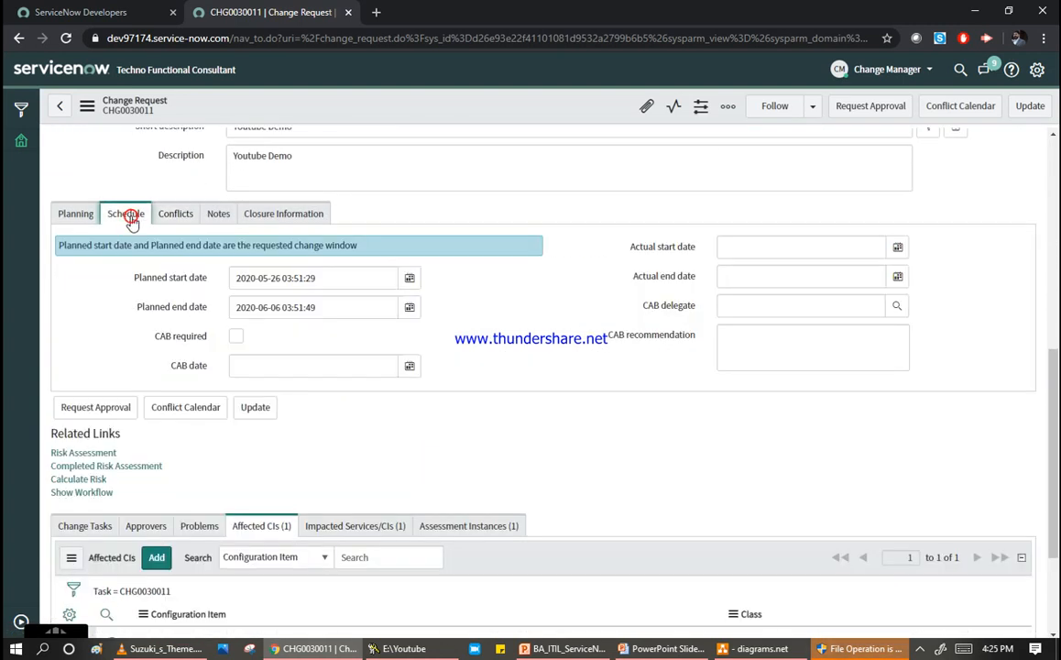
{"action": "left_click", "coordinate": [410, 280]}
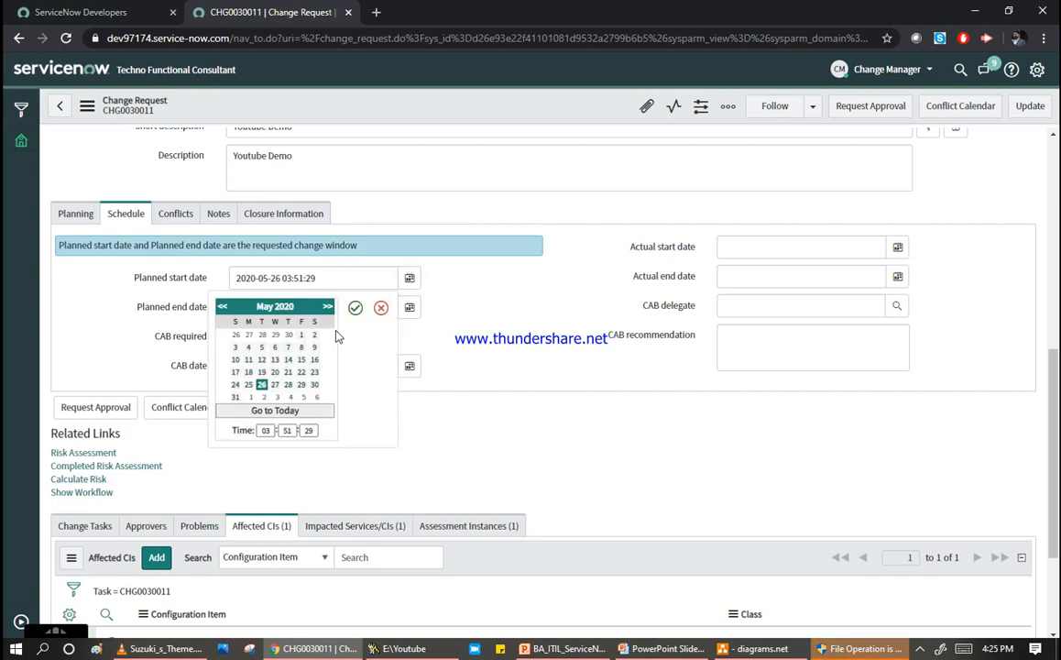
{"action": "left_click", "coordinate": [328, 307]}
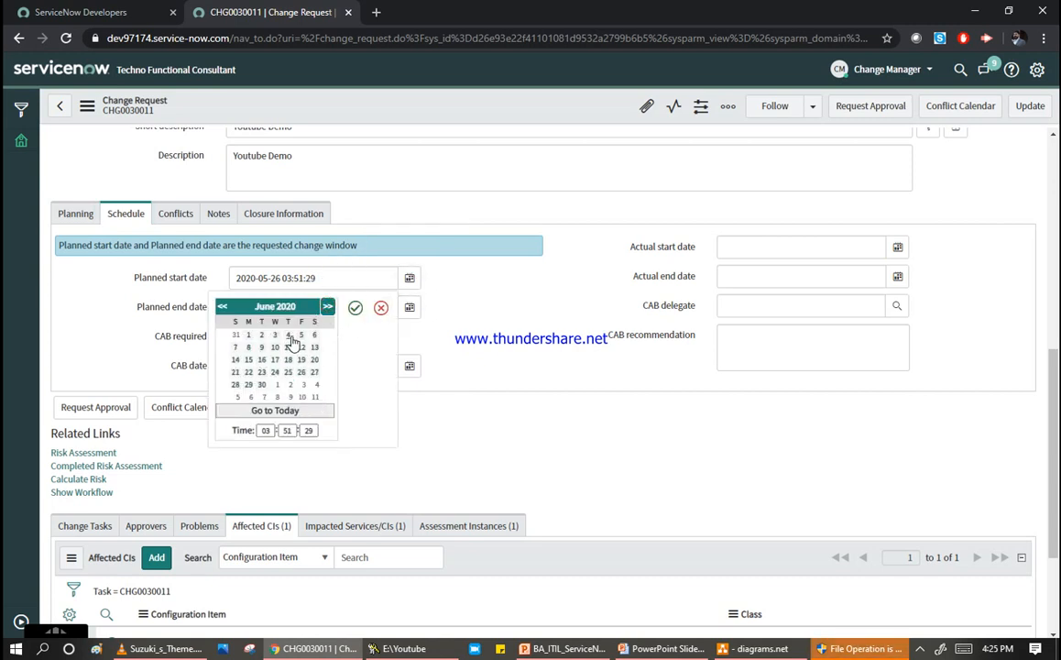
{"action": "left_click", "coordinate": [288, 347]}
{"action": "left_click", "coordinate": [355, 311]}
Set the planned end date to 2020-06-26, keeping the time 03:51:49, and save the change request without leaving it.
{"action": "left_click", "coordinate": [408, 307]}
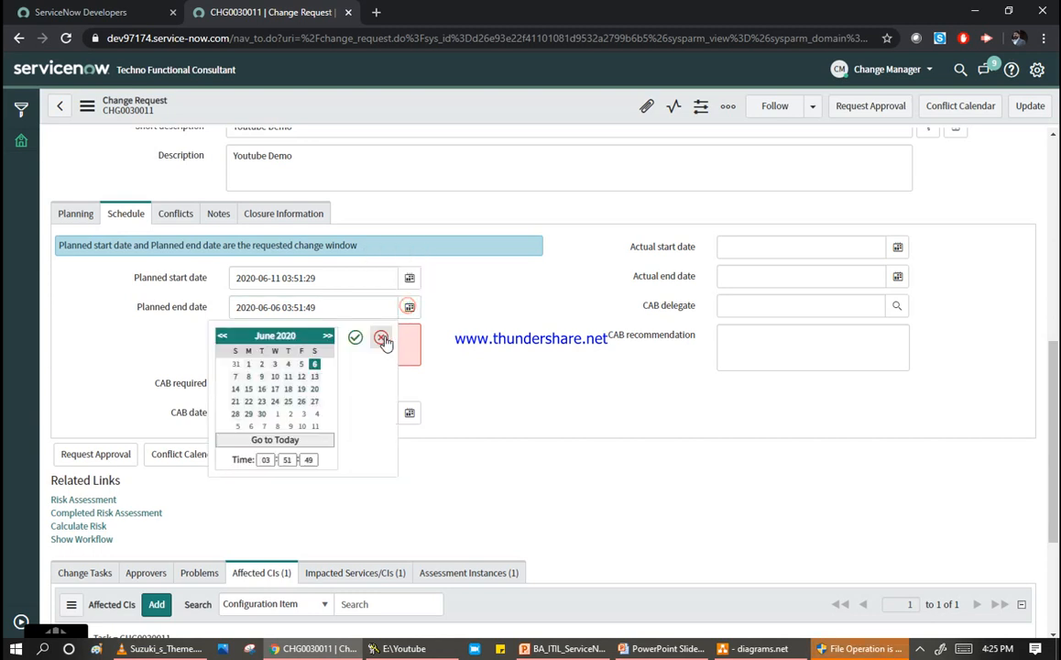
{"action": "left_click", "coordinate": [301, 402]}
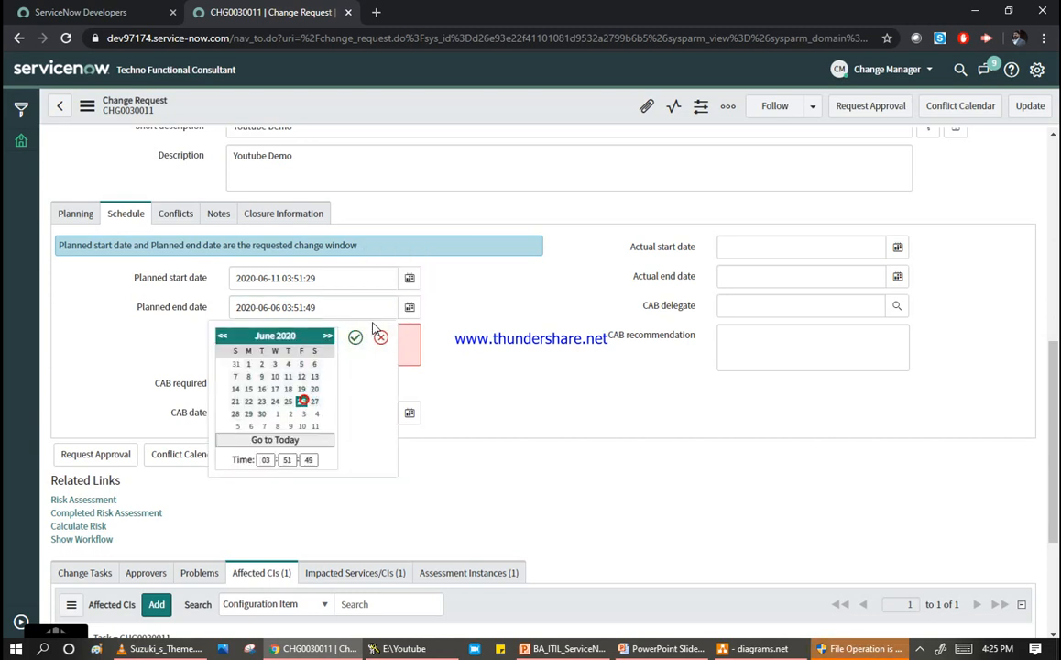
{"action": "left_click", "coordinate": [355, 337]}
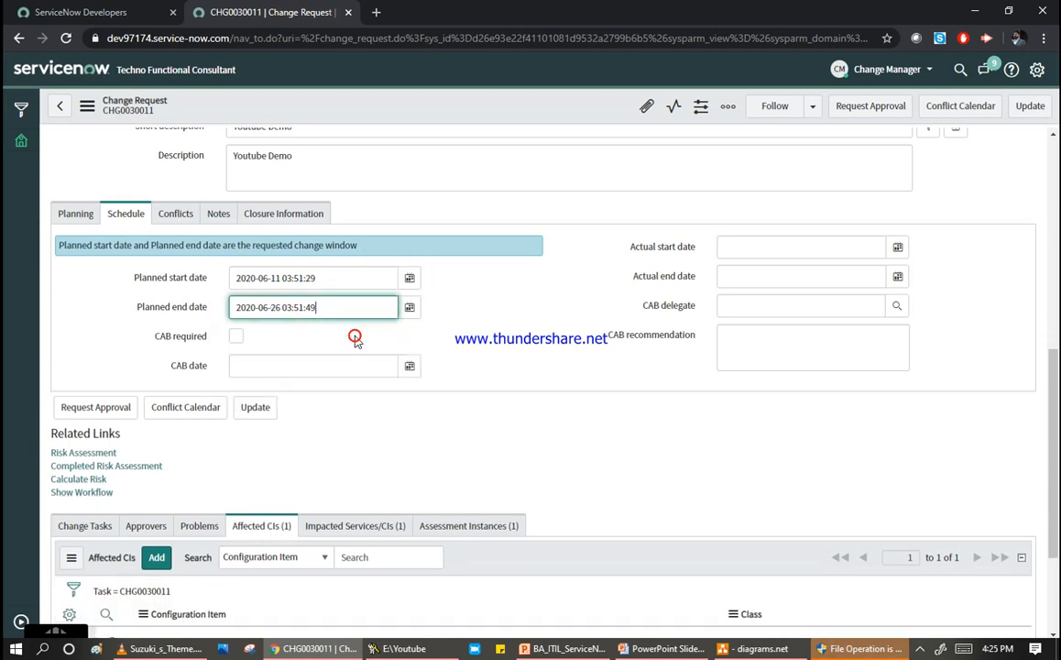
{"action": "right_click", "coordinate": [492, 111]}
{"action": "left_click", "coordinate": [497, 118]}
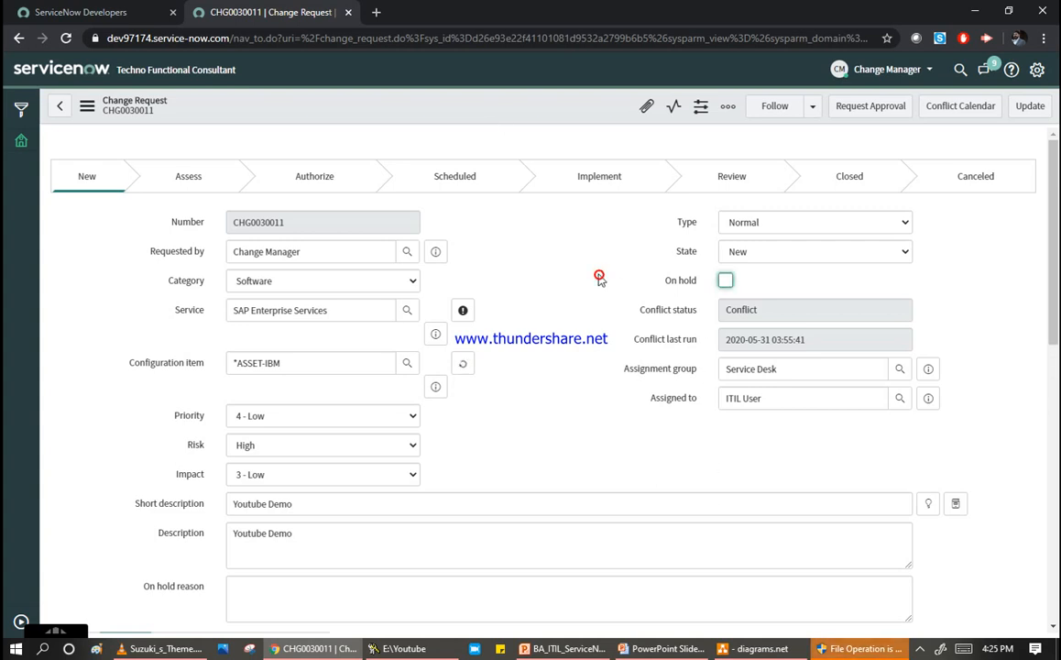
Review the conflicts detected for the rescheduled change request alongside its planned dates.
{"action": "scroll", "coordinate": [597, 279], "scroll_direction": "down", "scroll_amount": 4}
{"action": "left_click", "coordinate": [167, 282]}
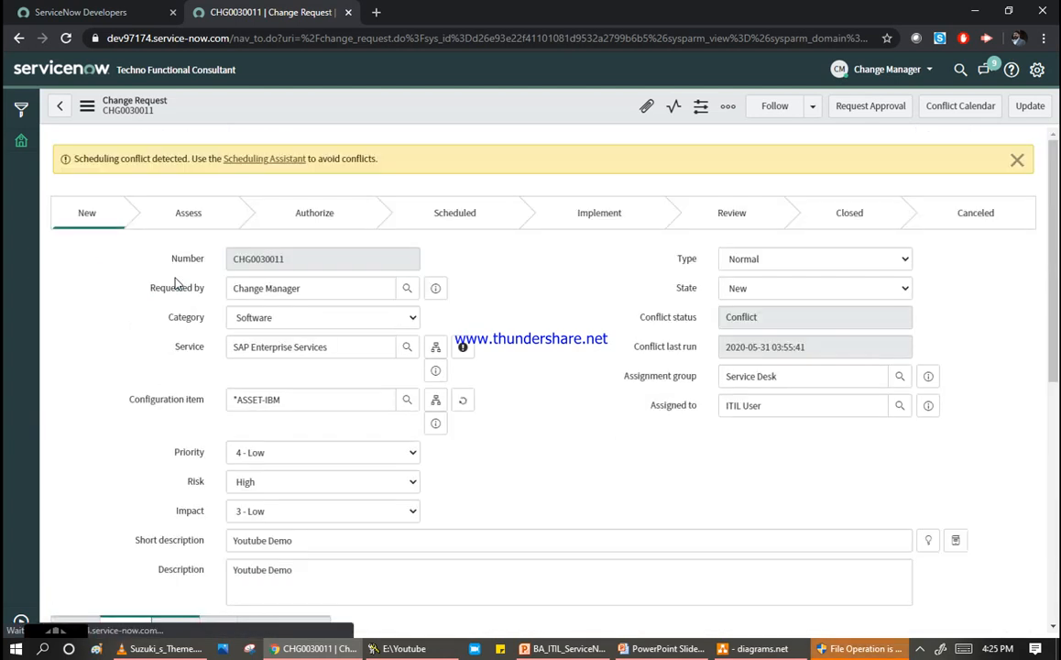
{"action": "scroll", "coordinate": [561, 329], "scroll_direction": "down", "scroll_amount": 5}
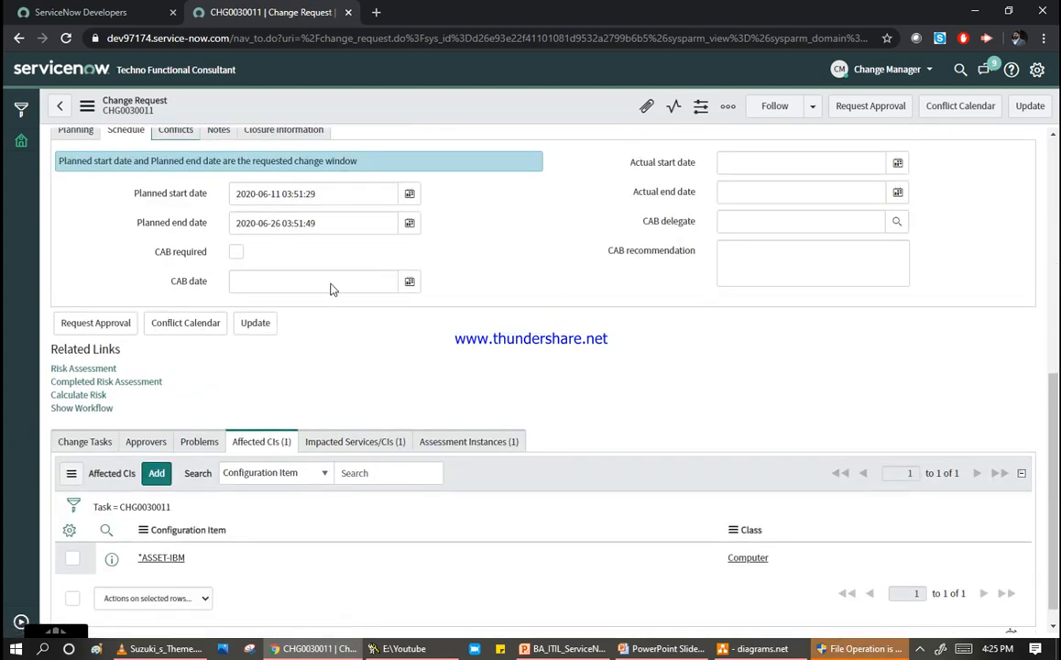
{"action": "scroll", "coordinate": [180, 146], "scroll_direction": "up", "scroll_amount": 6}
{"action": "scroll", "coordinate": [189, 325], "scroll_direction": "down", "scroll_amount": 4}
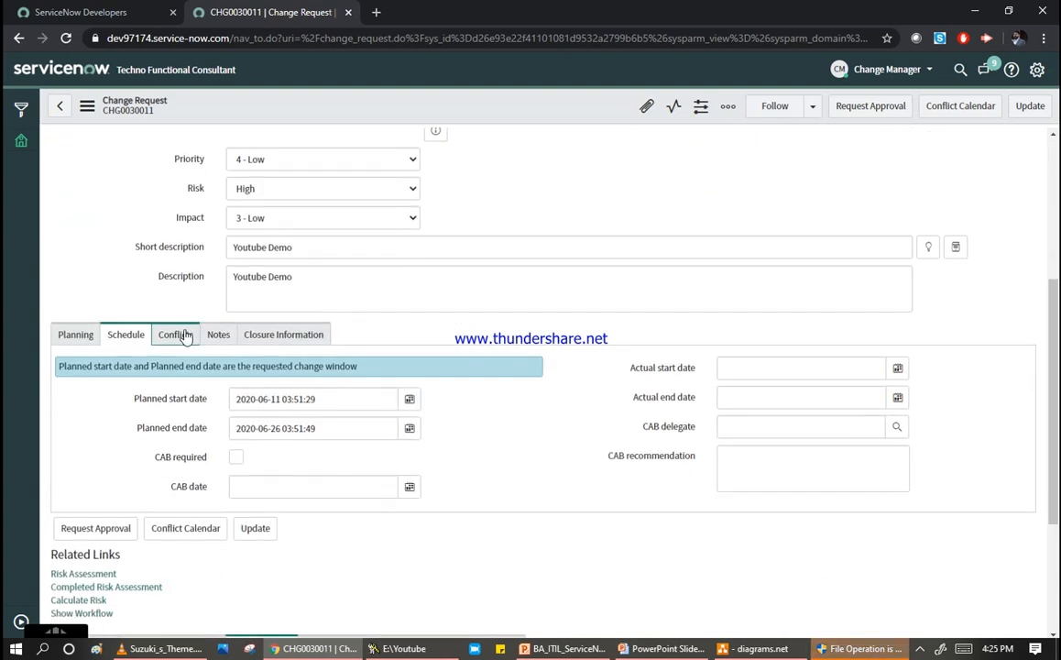
{"action": "left_click", "coordinate": [183, 336]}
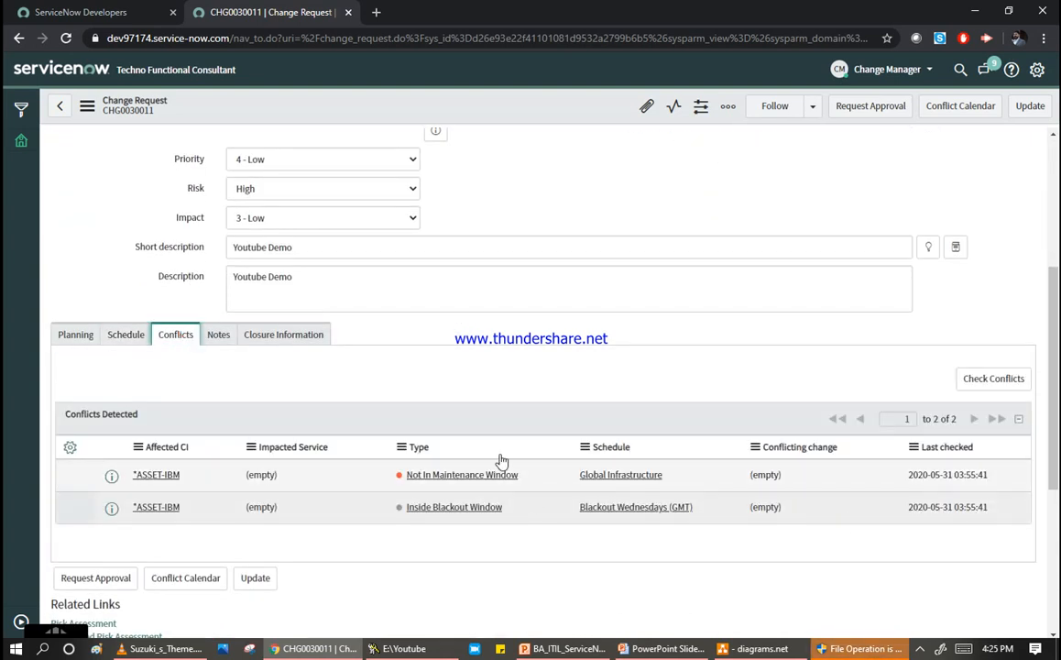
{"action": "scroll", "coordinate": [272, 408], "scroll_direction": "down", "scroll_amount": 1}
{"action": "scroll", "coordinate": [272, 409], "scroll_direction": "down", "scroll_amount": 1}
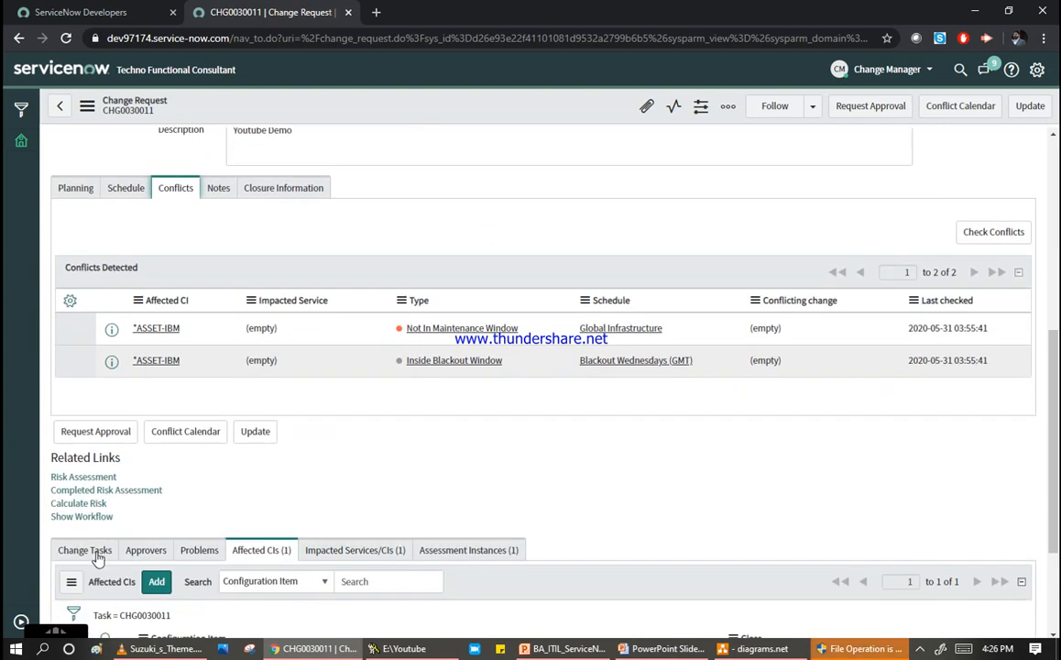
Edit the existing Change Risk Assessment, rate the affected CI or business service as Somewhat critical, and submit it again.
{"action": "left_click", "coordinate": [84, 478]}
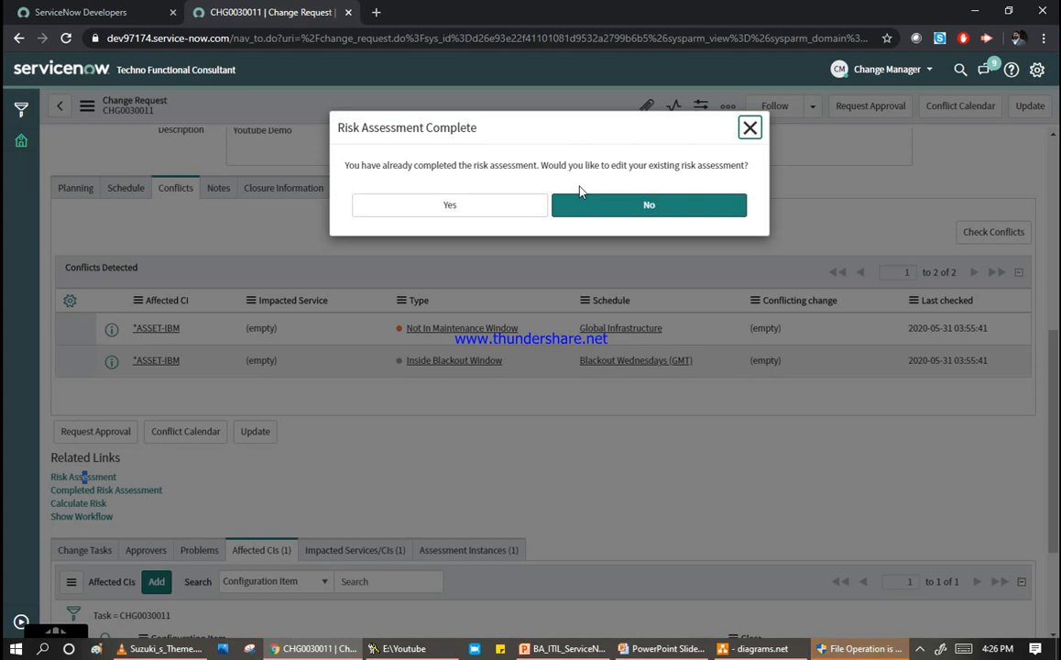
{"action": "left_click", "coordinate": [506, 205]}
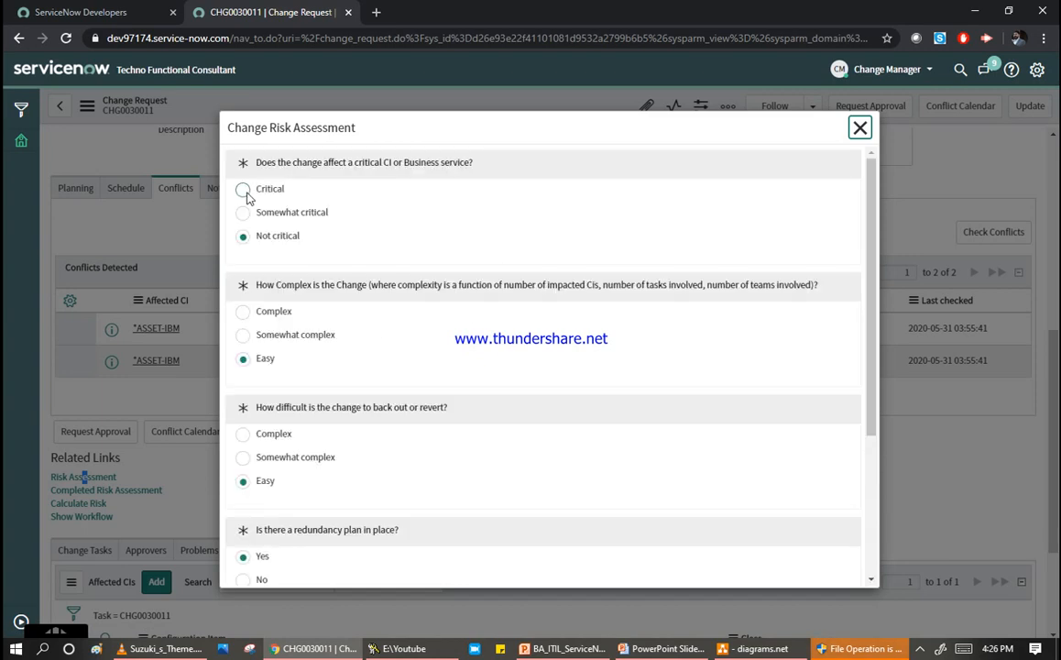
{"action": "left_click", "coordinate": [242, 212]}
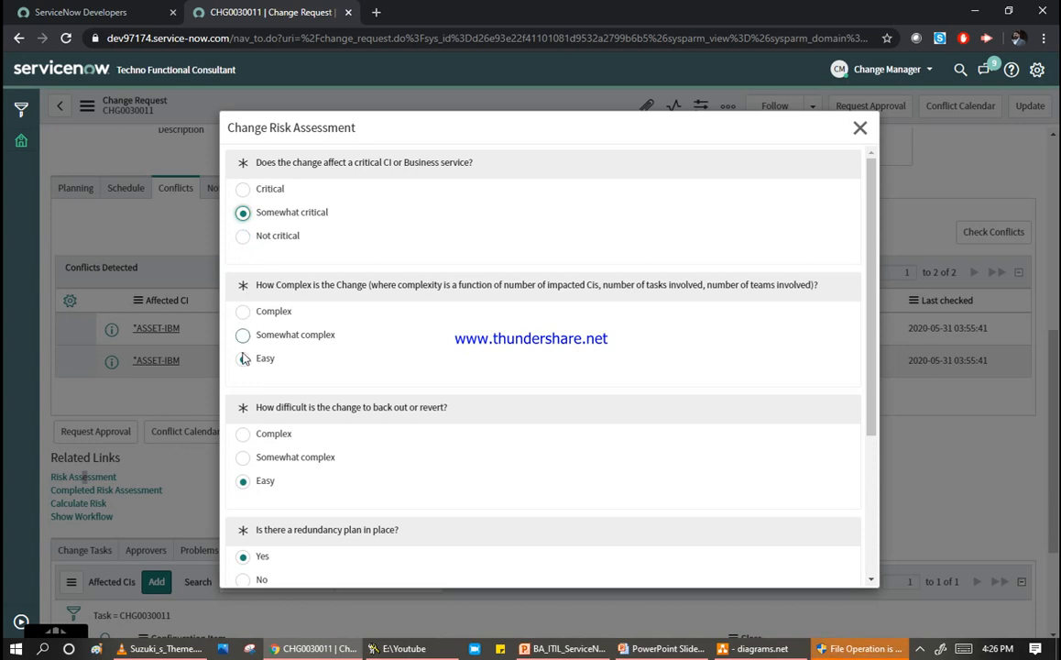
{"action": "scroll", "coordinate": [297, 398], "scroll_direction": "down", "scroll_amount": 3}
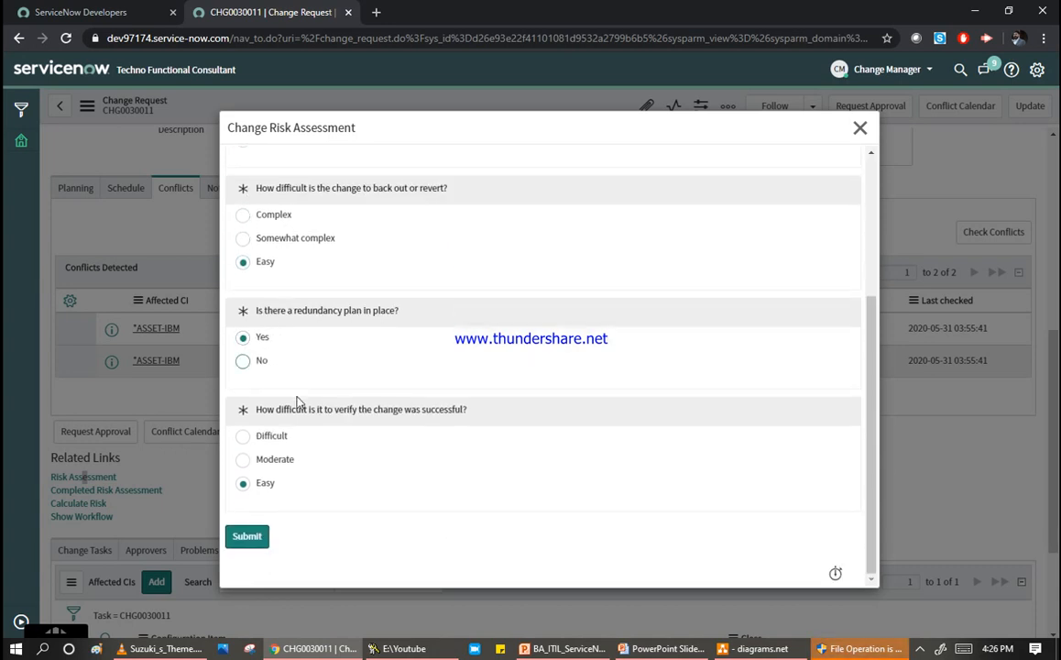
{"action": "left_click", "coordinate": [246, 538]}
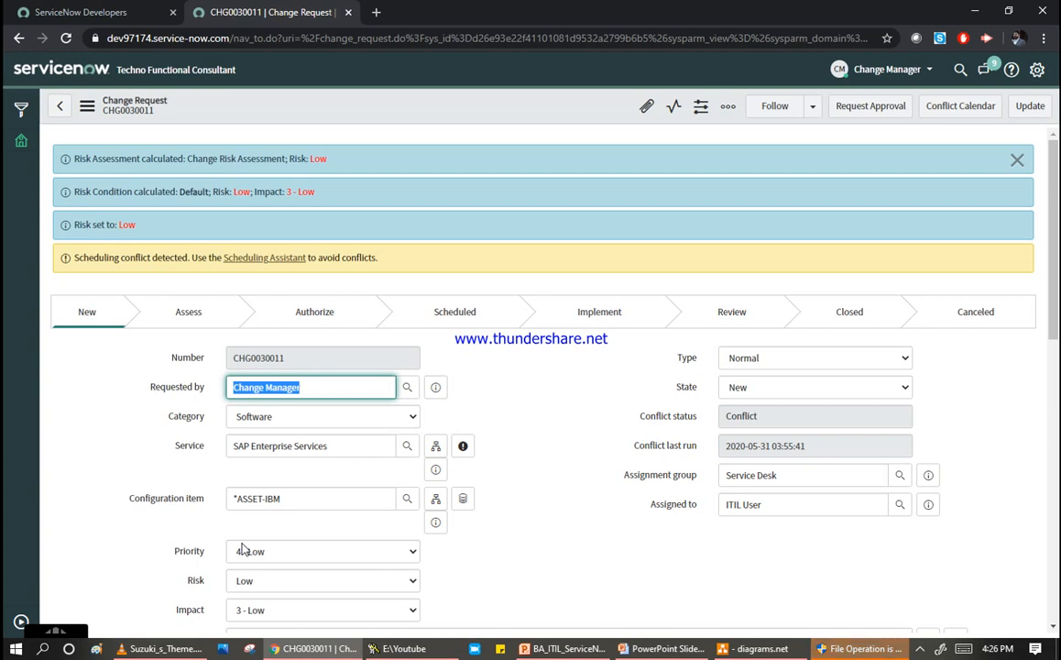
Check the recalculated risk and the available states, and request approval for the change request.
{"action": "scroll", "coordinate": [293, 450], "scroll_direction": "down", "scroll_amount": 3}
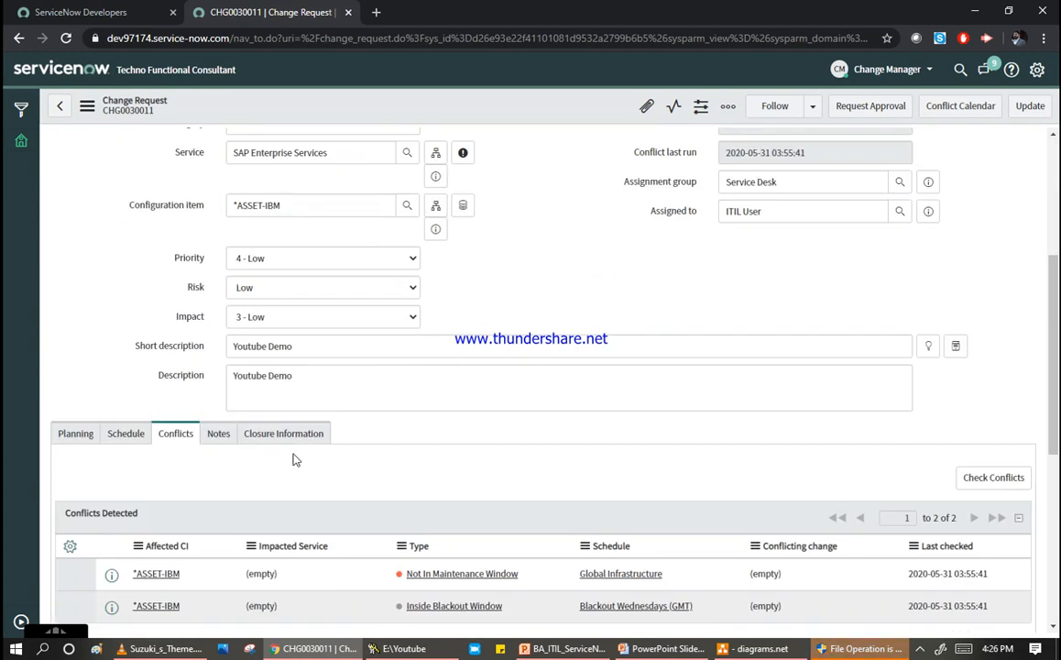
{"action": "scroll", "coordinate": [319, 303], "scroll_direction": "up", "scroll_amount": 4}
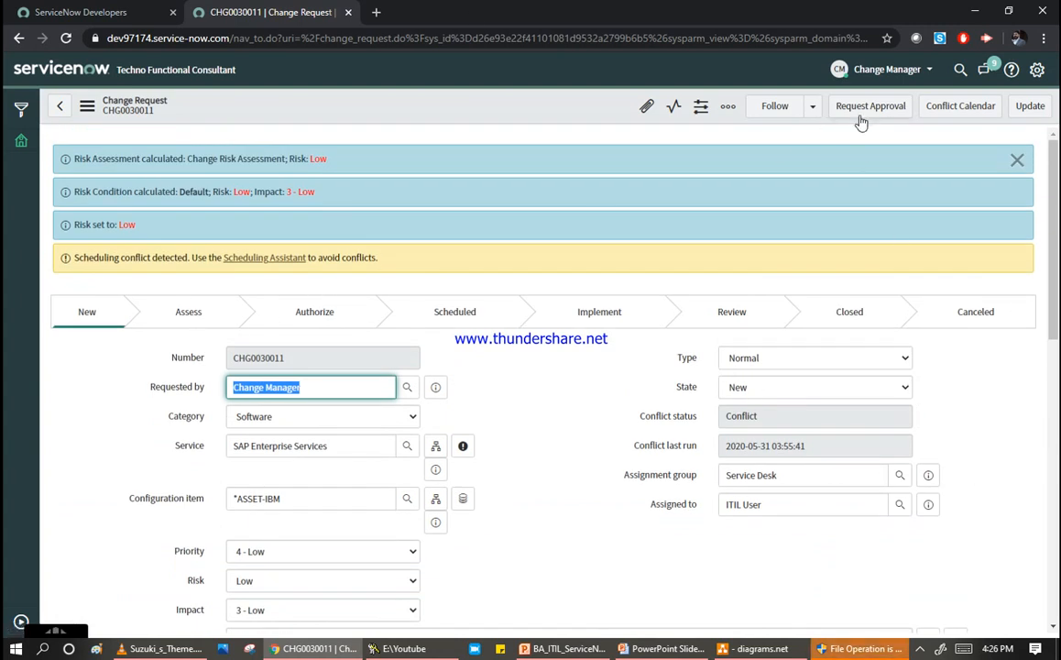
{"action": "left_click", "coordinate": [832, 385]}
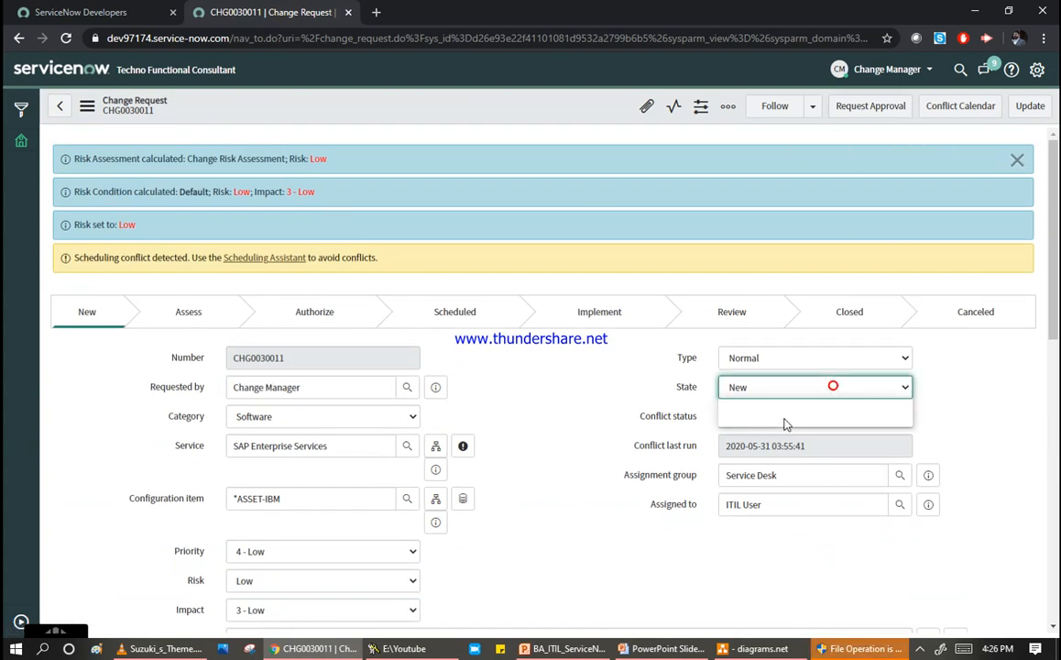
{"action": "left_click", "coordinate": [868, 109]}
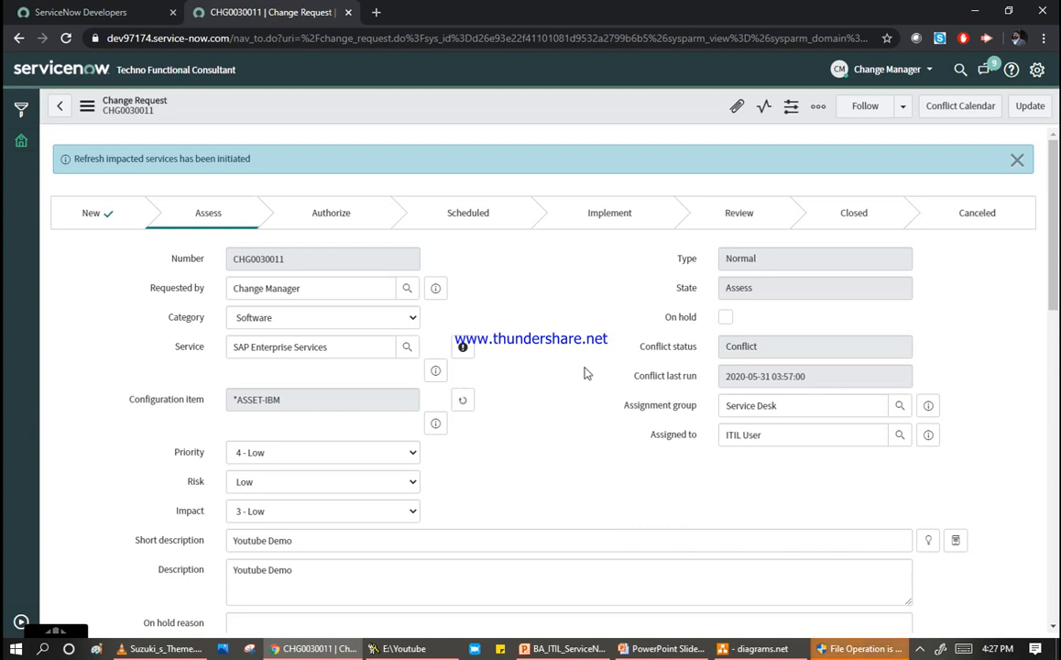
Examine the change request's new state and its list of approvers with their approval states.
{"action": "scroll", "coordinate": [587, 373], "scroll_direction": "down", "scroll_amount": 6}
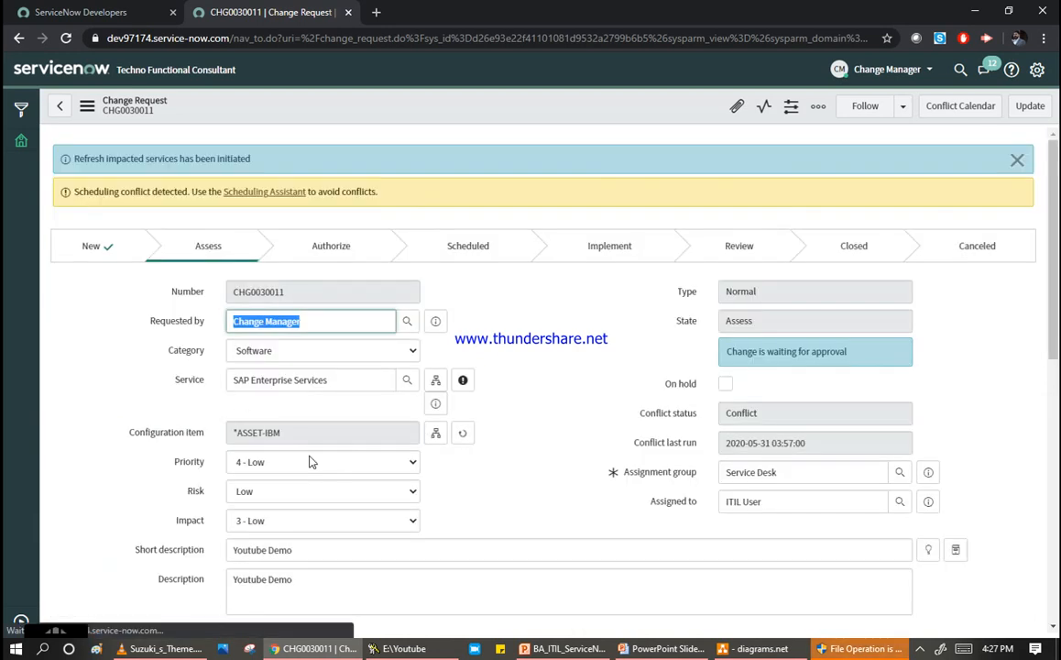
{"action": "scroll", "coordinate": [311, 457], "scroll_direction": "down", "scroll_amount": 7}
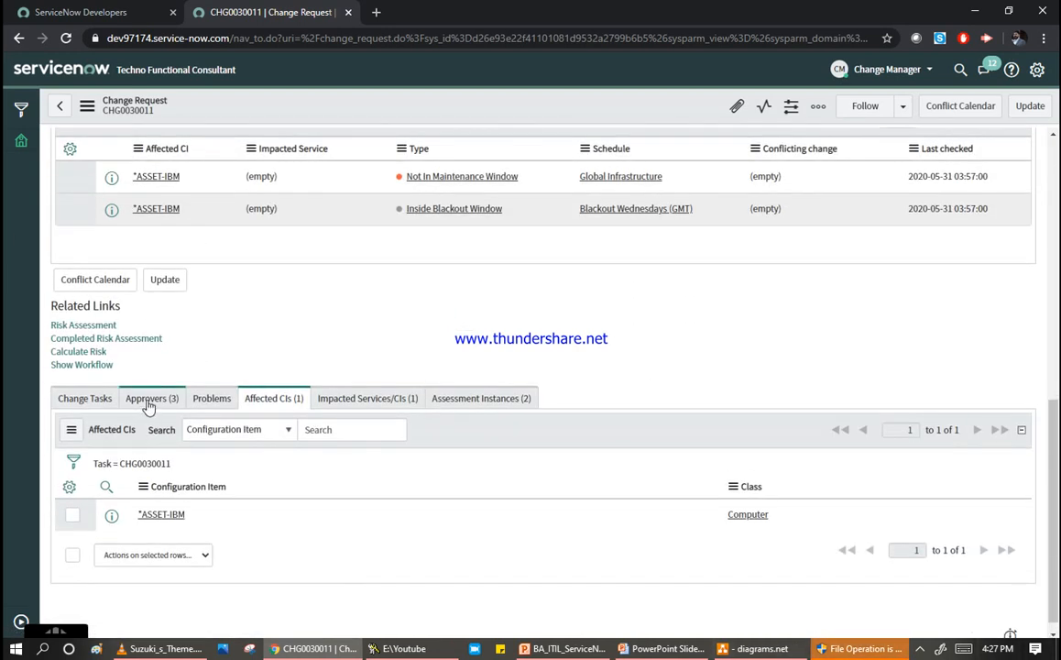
{"action": "left_click", "coordinate": [137, 400]}
{"action": "scroll", "coordinate": [404, 513], "scroll_direction": "up", "scroll_amount": 10}
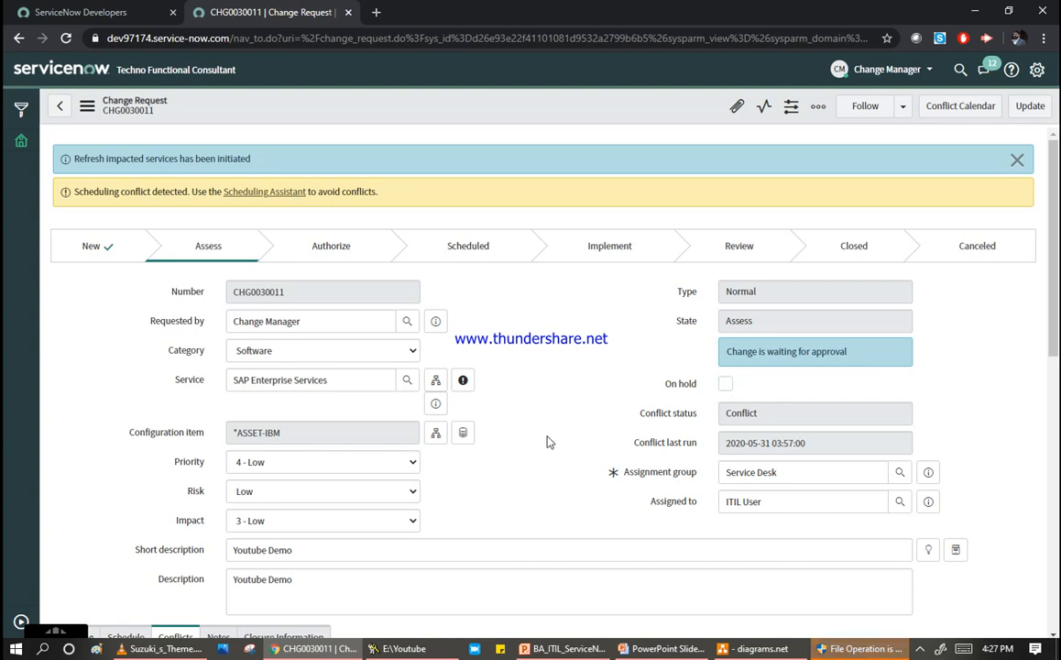
{"action": "scroll", "coordinate": [547, 441], "scroll_direction": "down", "scroll_amount": 10}
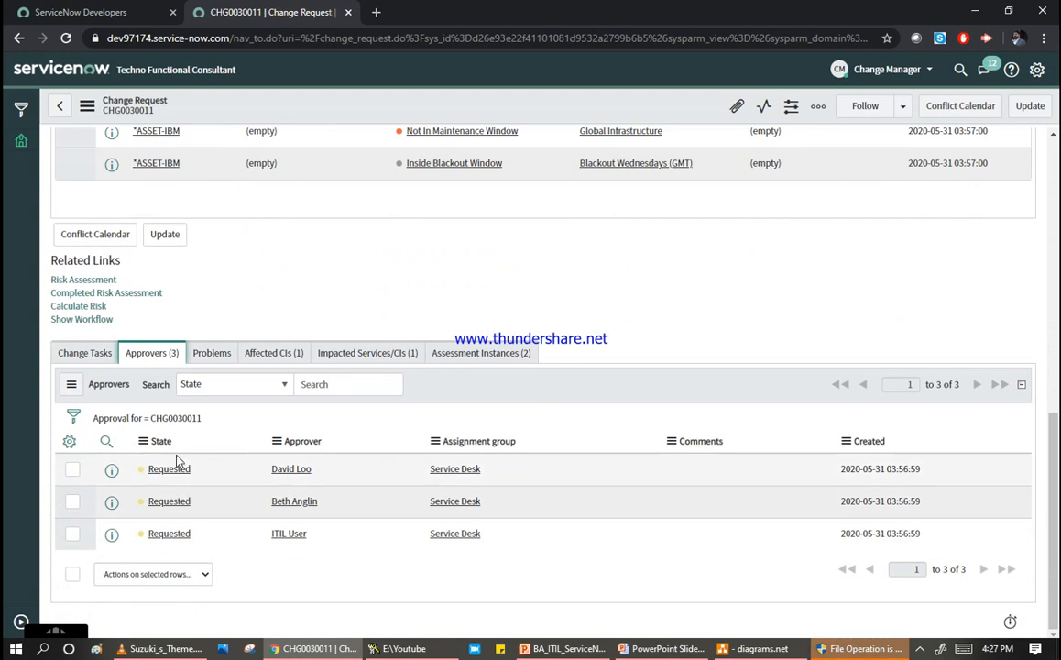
Impersonate the ITIL User account, one of the change request's approvers.
{"action": "left_click", "coordinate": [885, 70]}
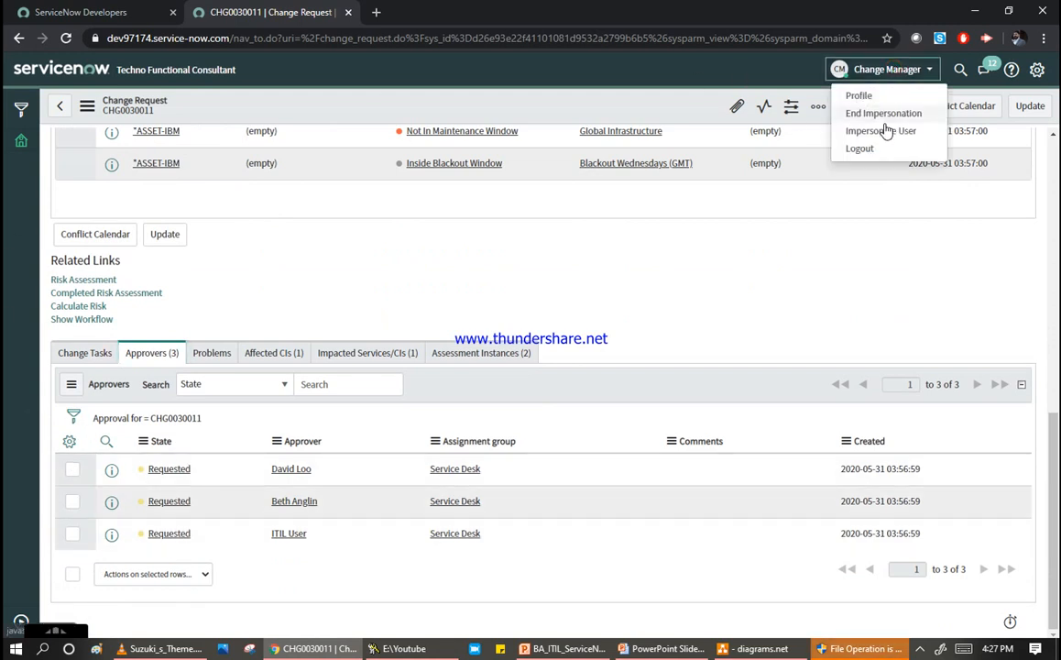
{"action": "left_click", "coordinate": [882, 131]}
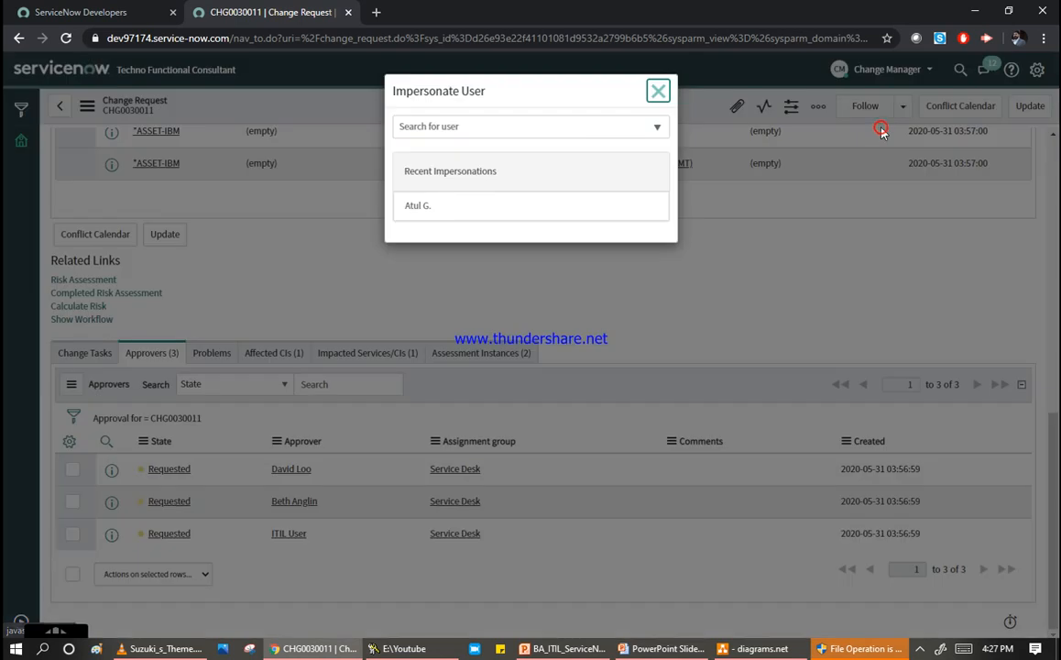
{"action": "left_click", "coordinate": [440, 128]}
{"action": "type", "text": "ITIL"}
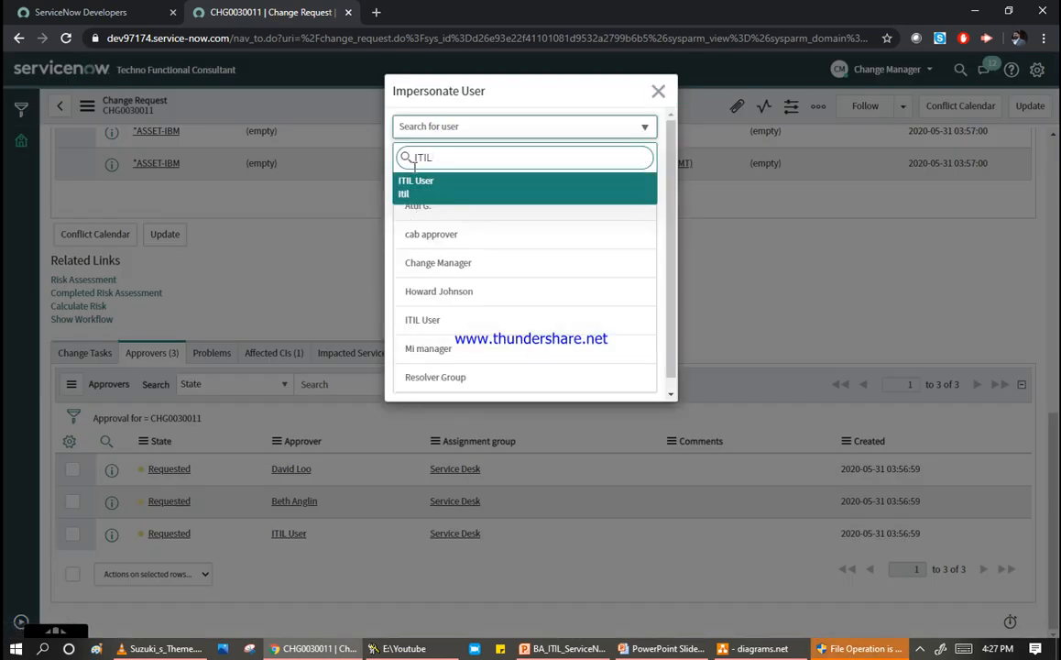
{"action": "left_click", "coordinate": [417, 186]}
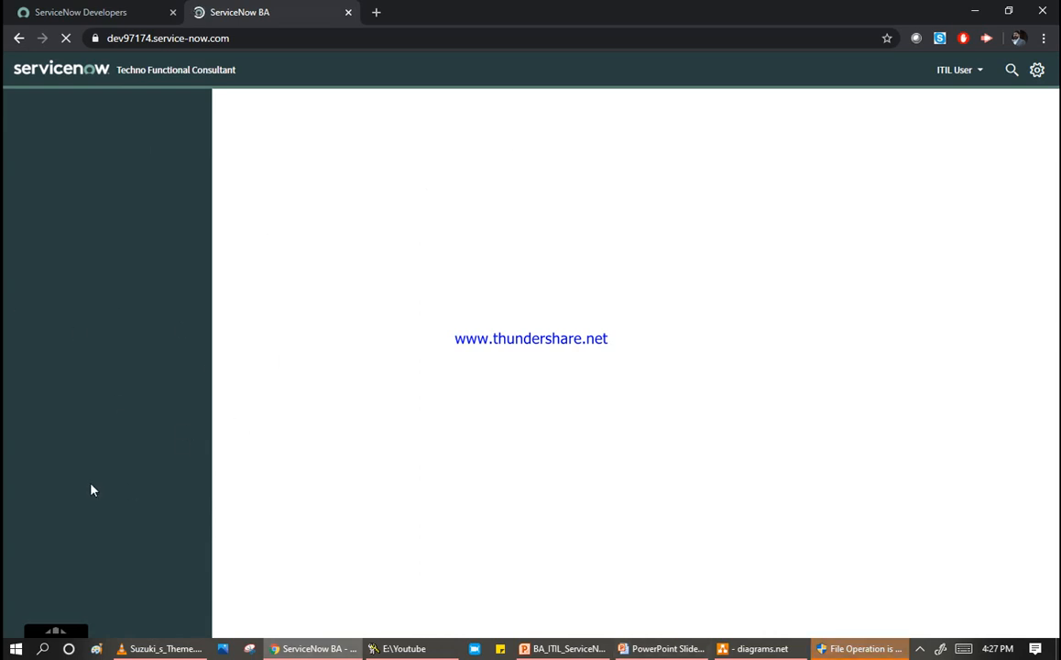
Open My Approvals and show only the approvals whose Approval for number matches *30011.
{"action": "left_click", "coordinate": [68, 109]}
{"action": "type", "text": "my appro"}
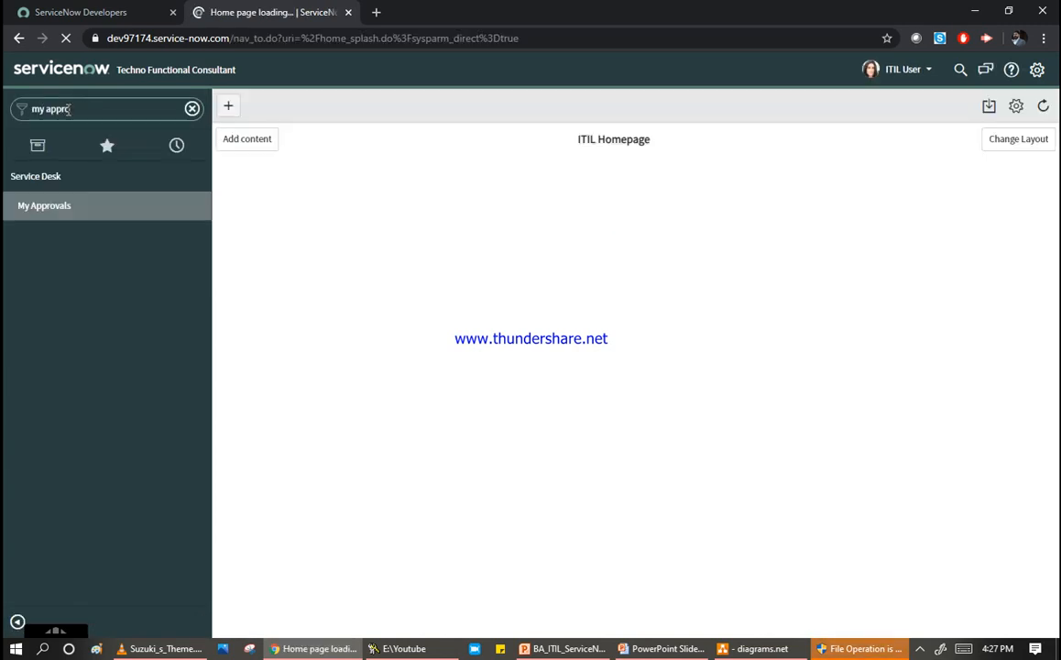
{"action": "left_click", "coordinate": [43, 210]}
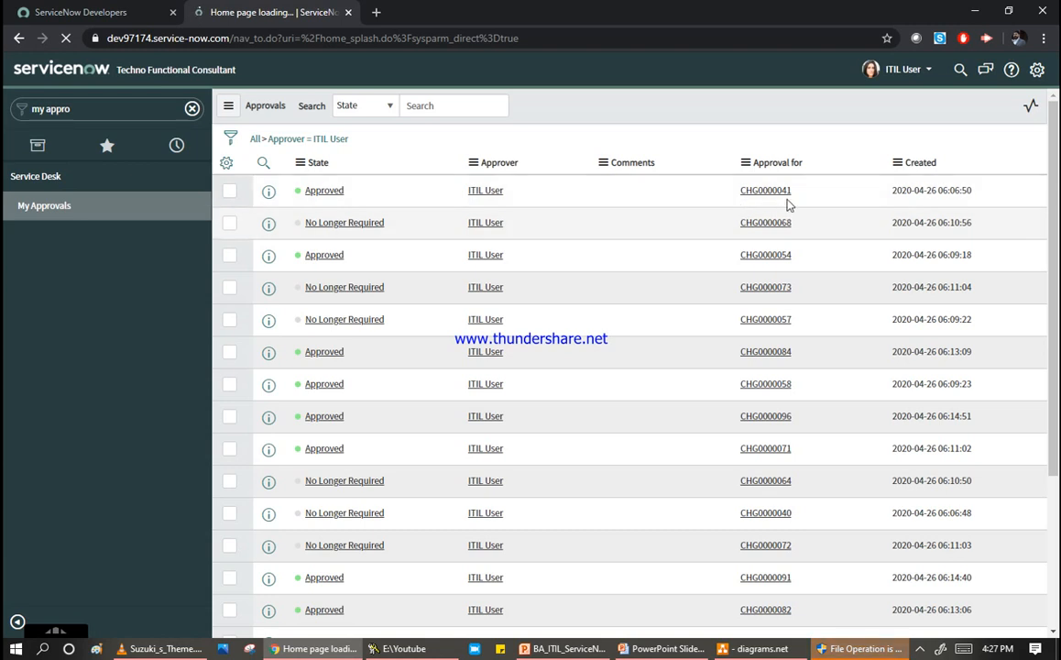
{"action": "left_click", "coordinate": [780, 166]}
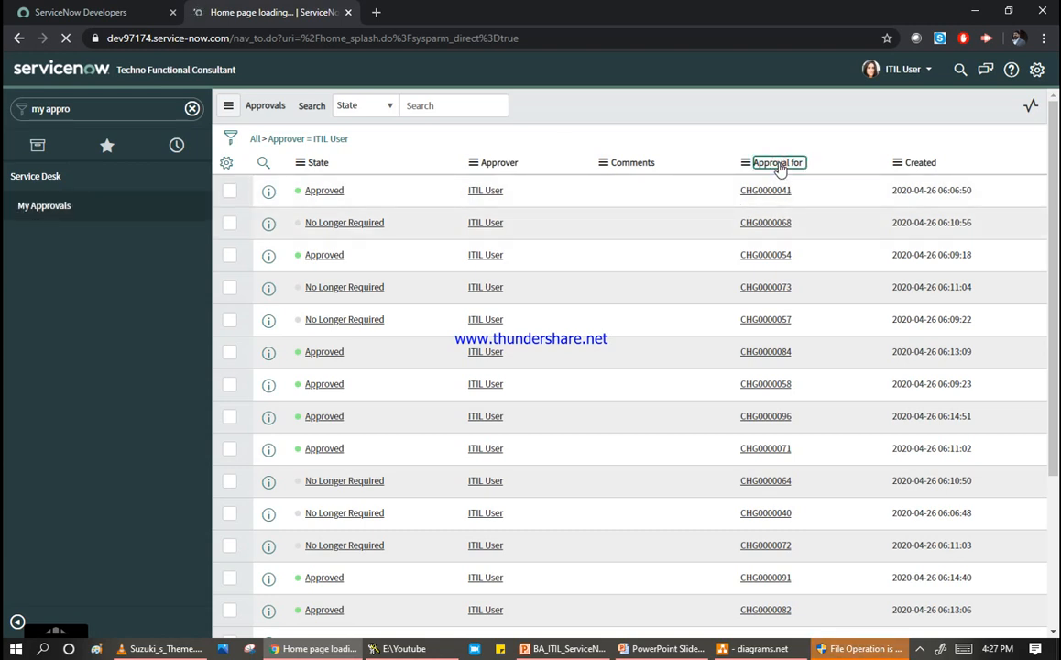
{"action": "left_click", "coordinate": [779, 166]}
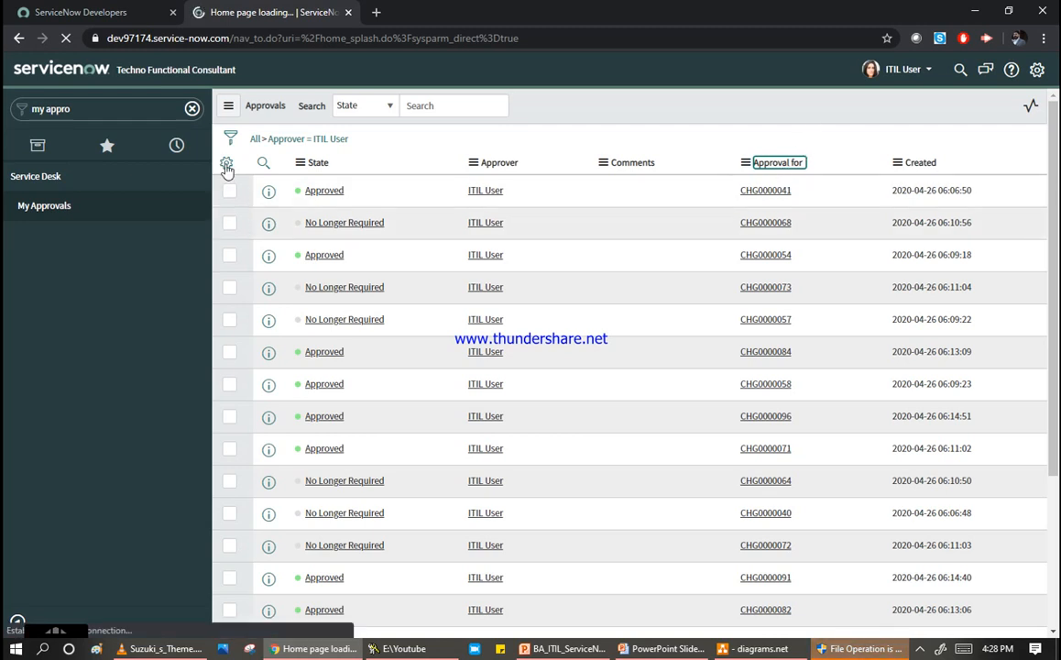
{"action": "left_click", "coordinate": [263, 162]}
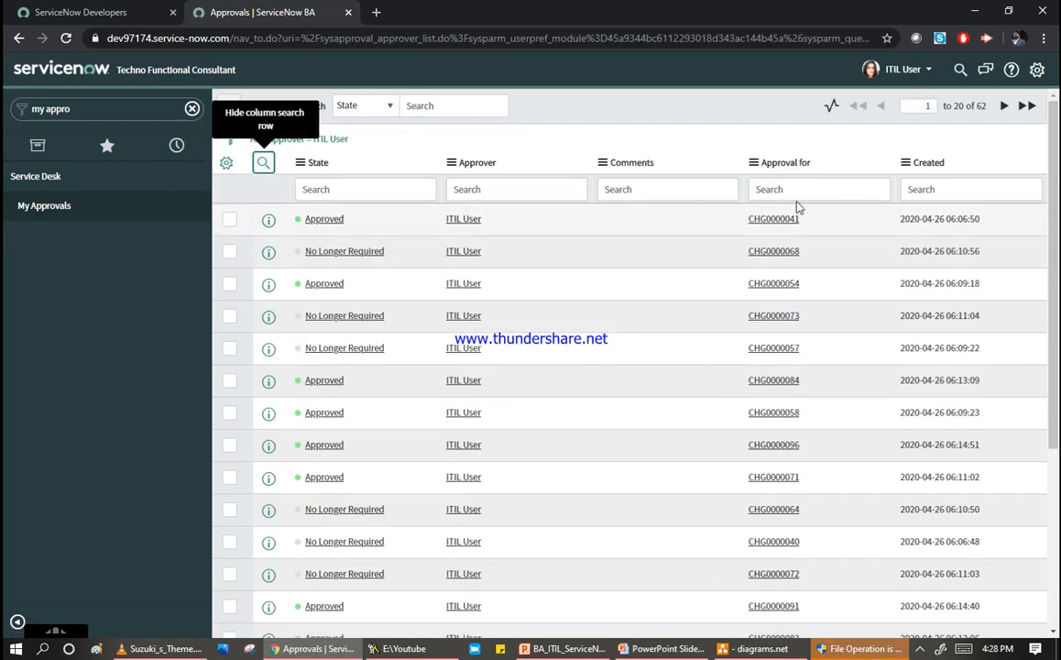
{"action": "left_click", "coordinate": [782, 193]}
{"action": "type", "text": "*30011"}
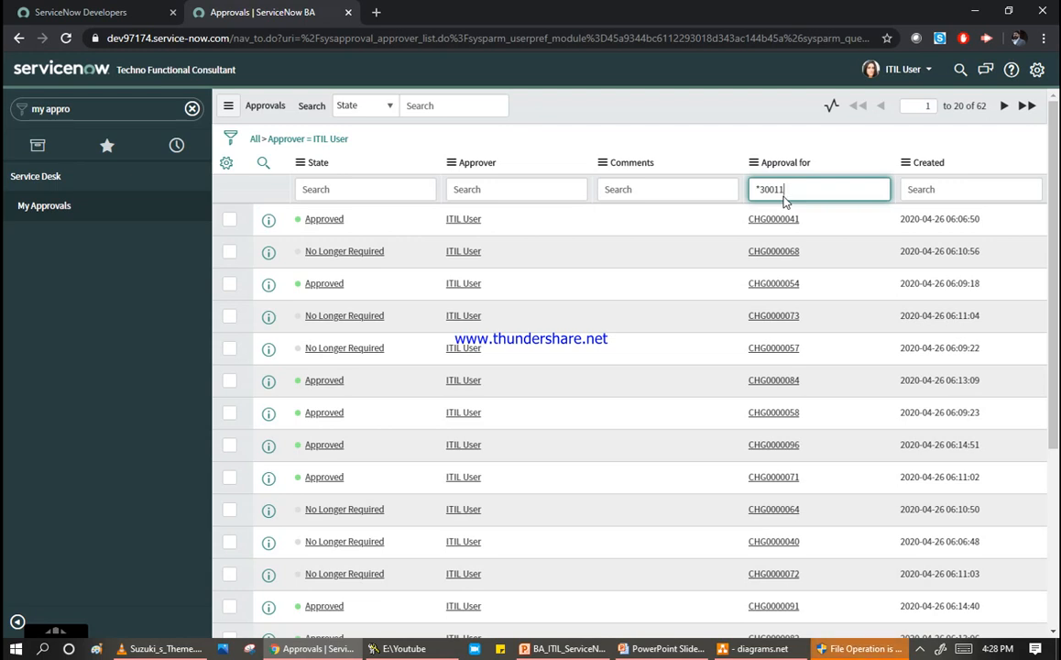
{"action": "key", "text": "Return"}
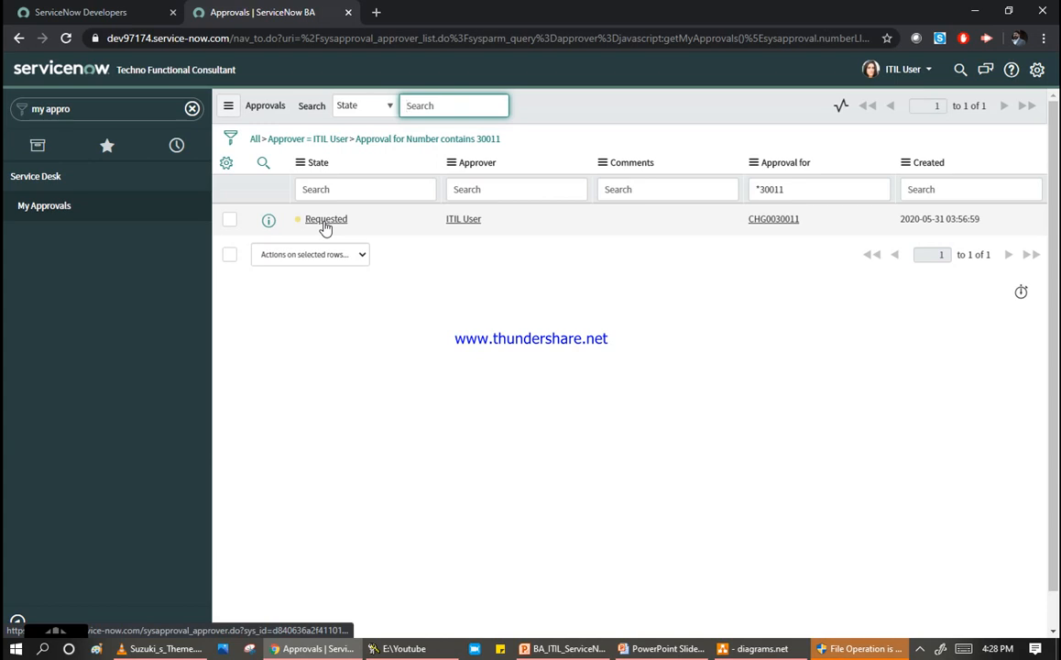
Open the requested approval for change request CHG0030011 and approve it.
{"action": "left_click", "coordinate": [326, 220]}
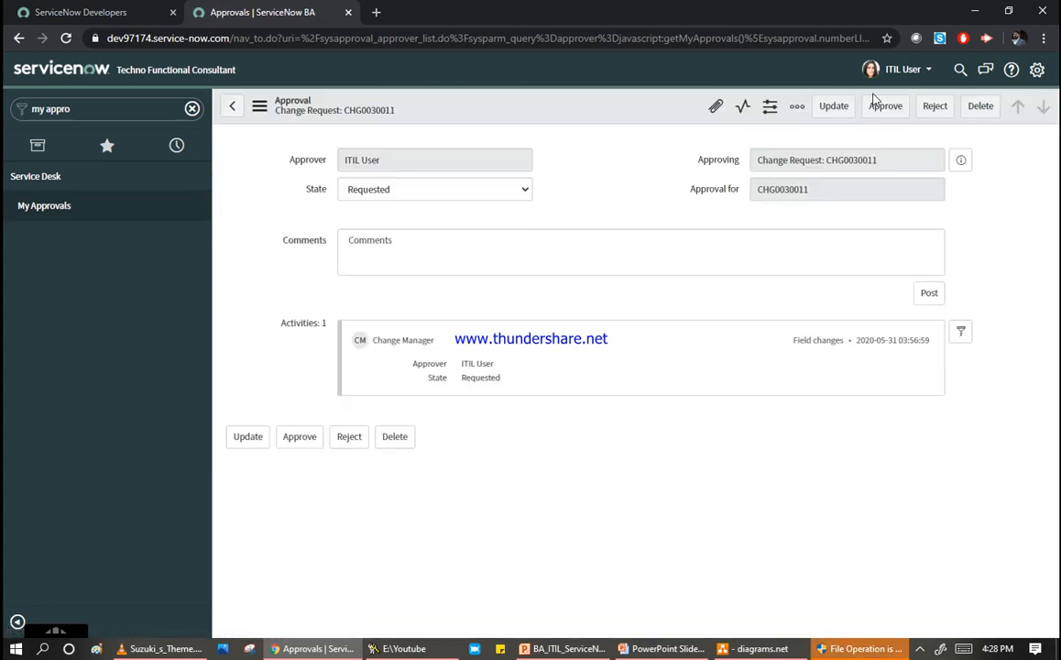
{"action": "left_click", "coordinate": [492, 191]}
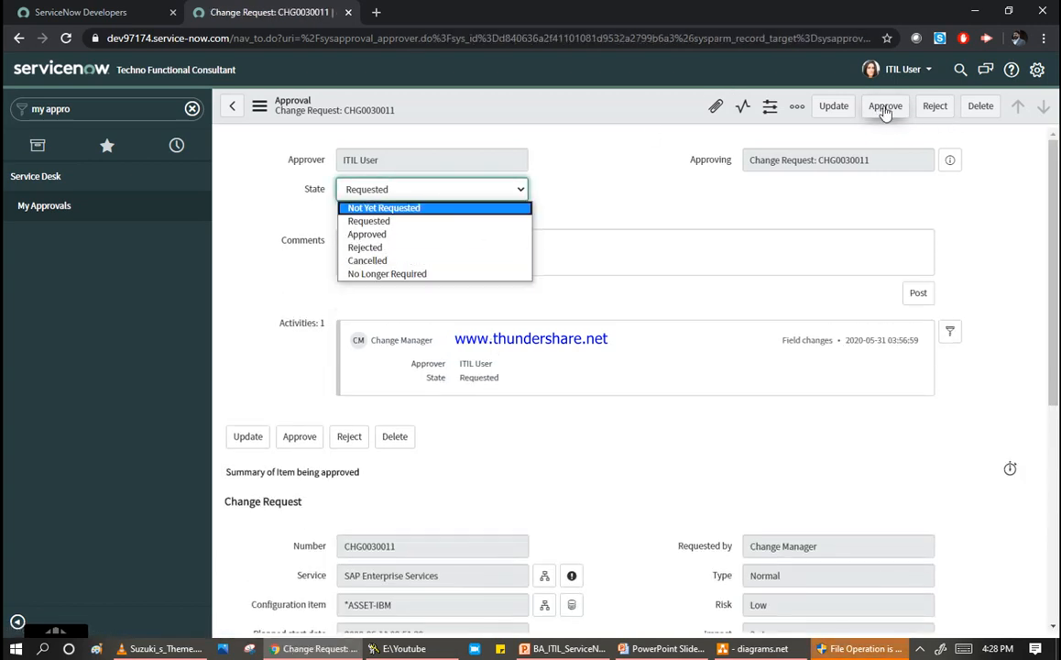
{"action": "left_click", "coordinate": [885, 107]}
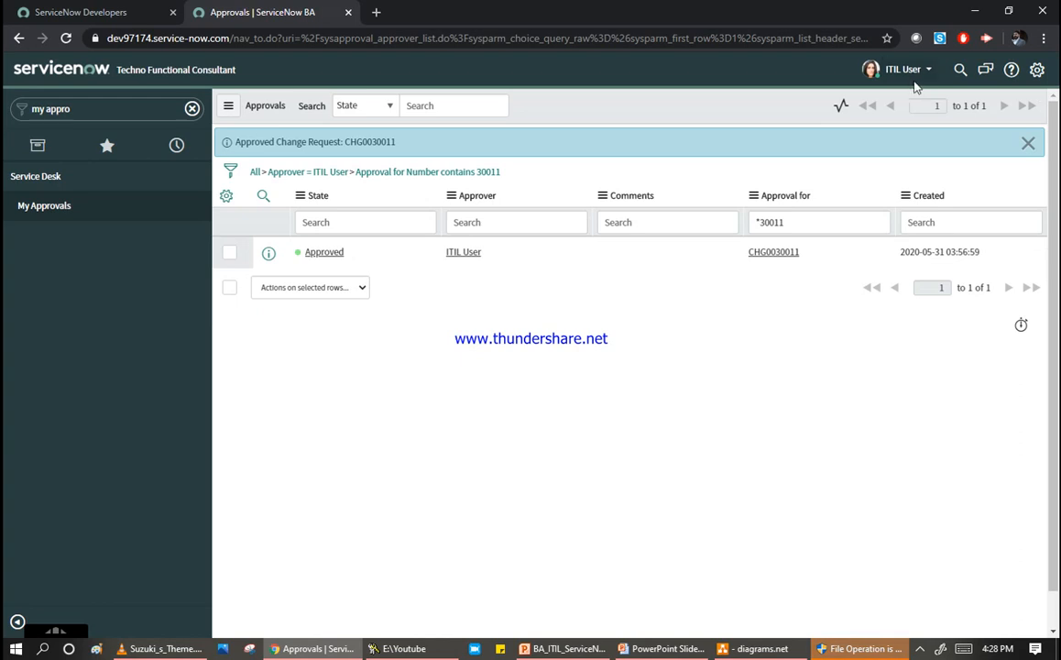
Impersonate the Change Manager account.
{"action": "left_click", "coordinate": [900, 70]}
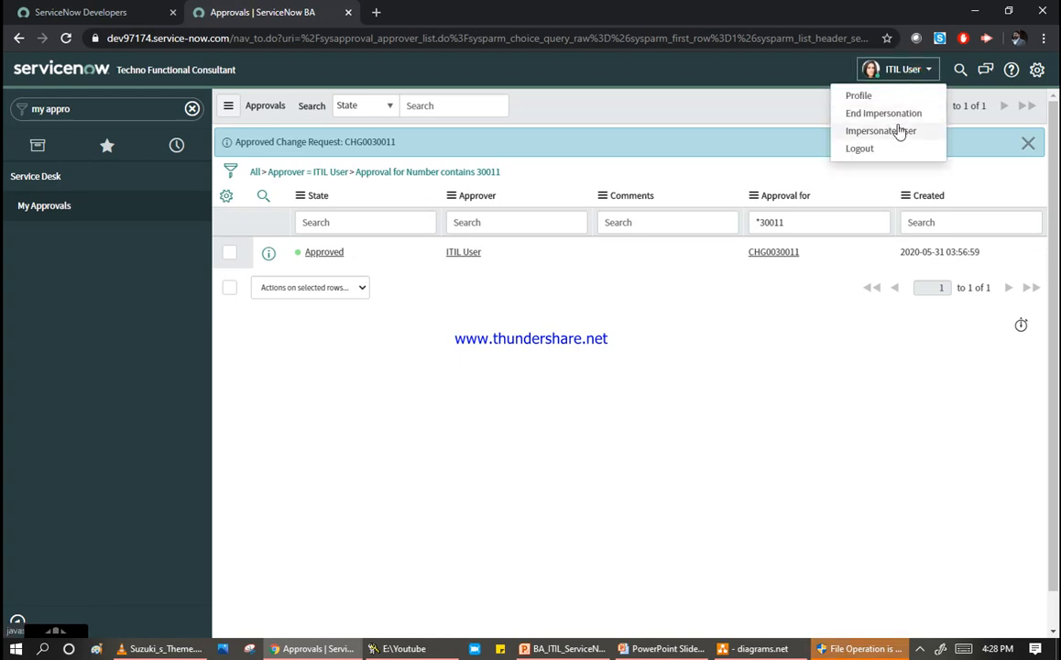
{"action": "left_click", "coordinate": [900, 131]}
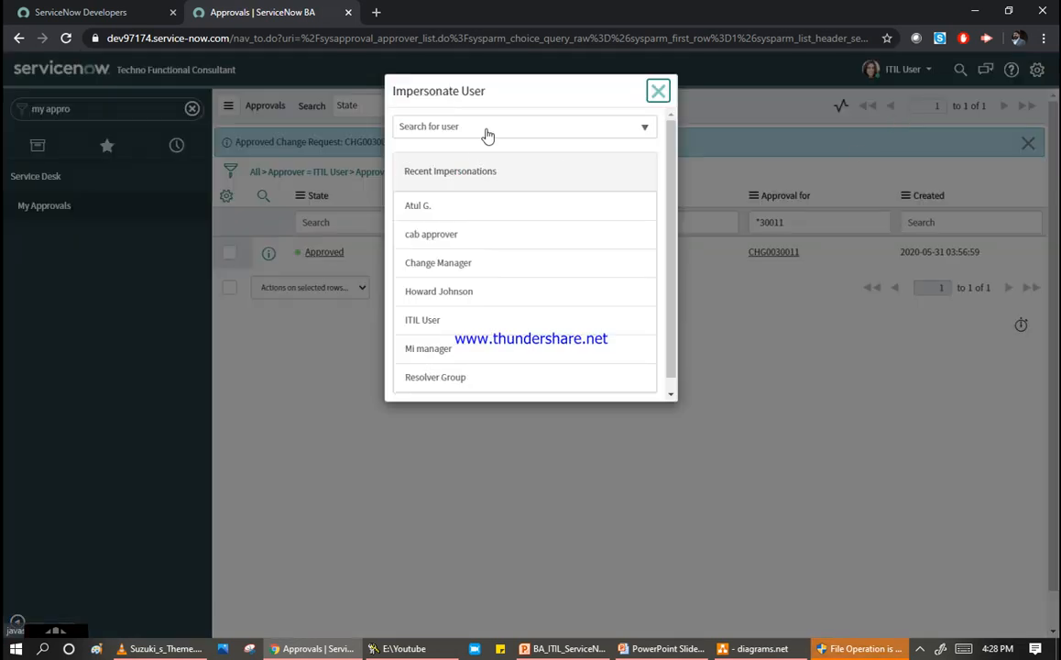
{"action": "left_click", "coordinate": [455, 261]}
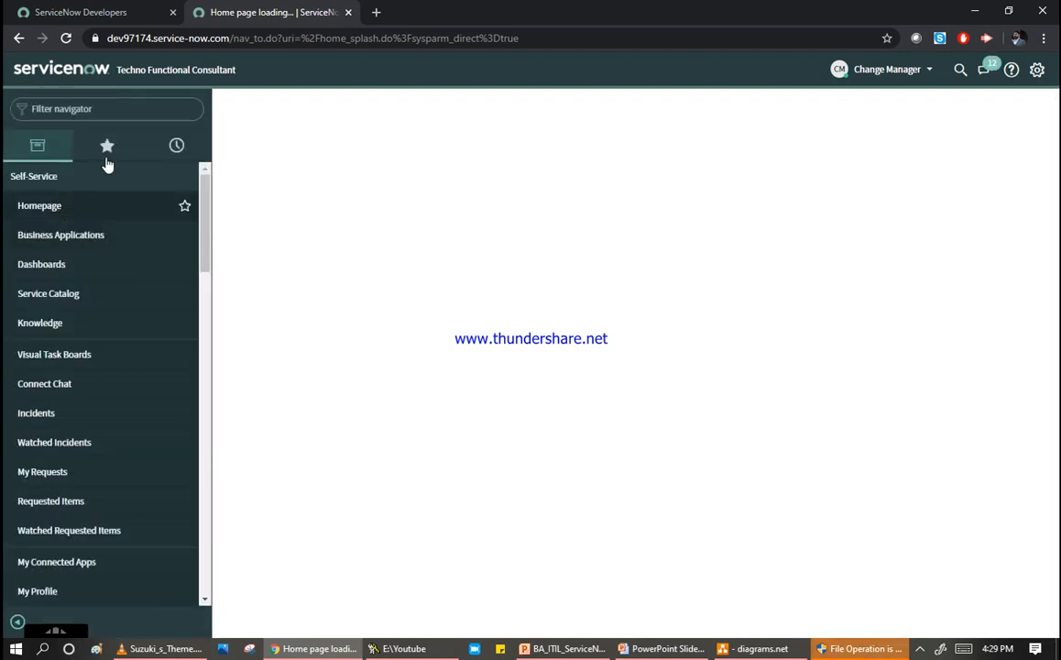
Open change request CHG0030011 (Youtube Demo) from the list of open changes.
{"action": "left_click", "coordinate": [123, 109]}
{"action": "type", "text": "change"}
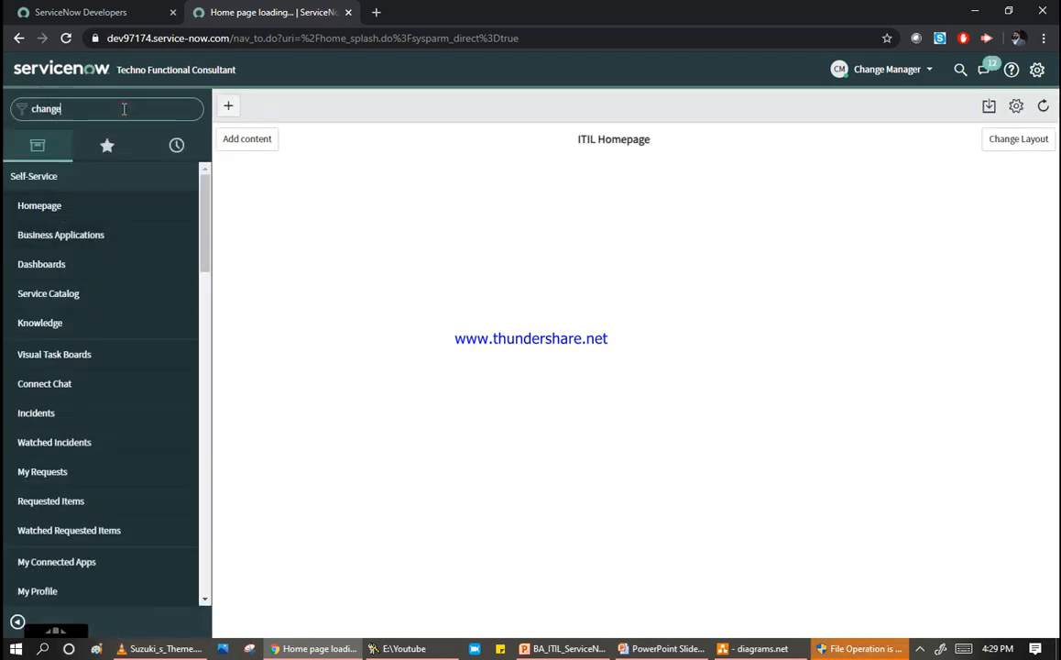
{"action": "left_click", "coordinate": [29, 237]}
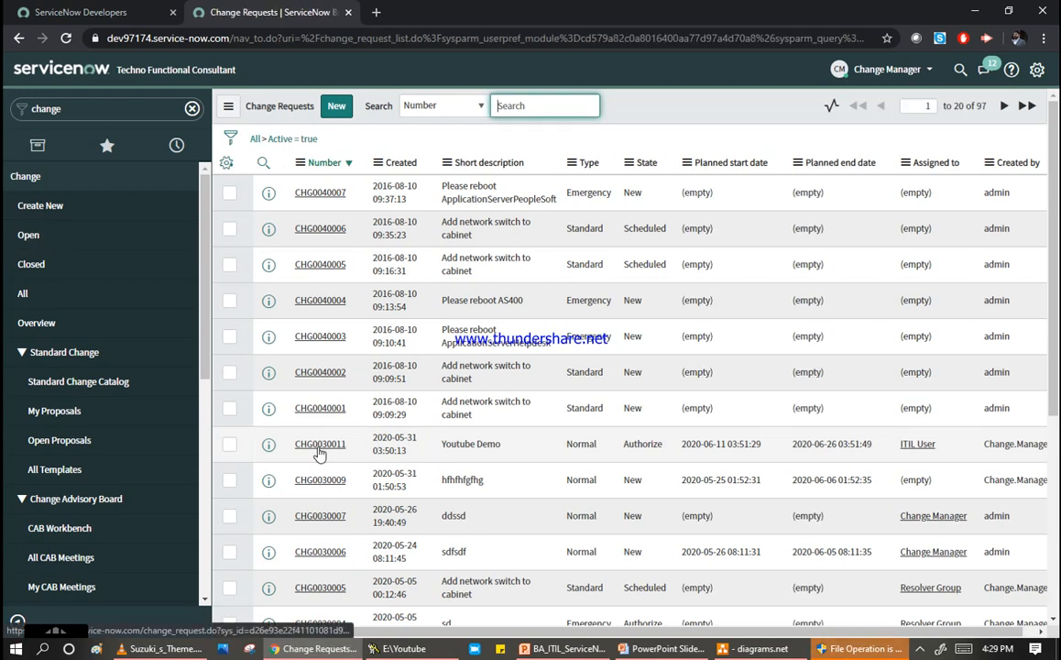
{"action": "left_click", "coordinate": [318, 448]}
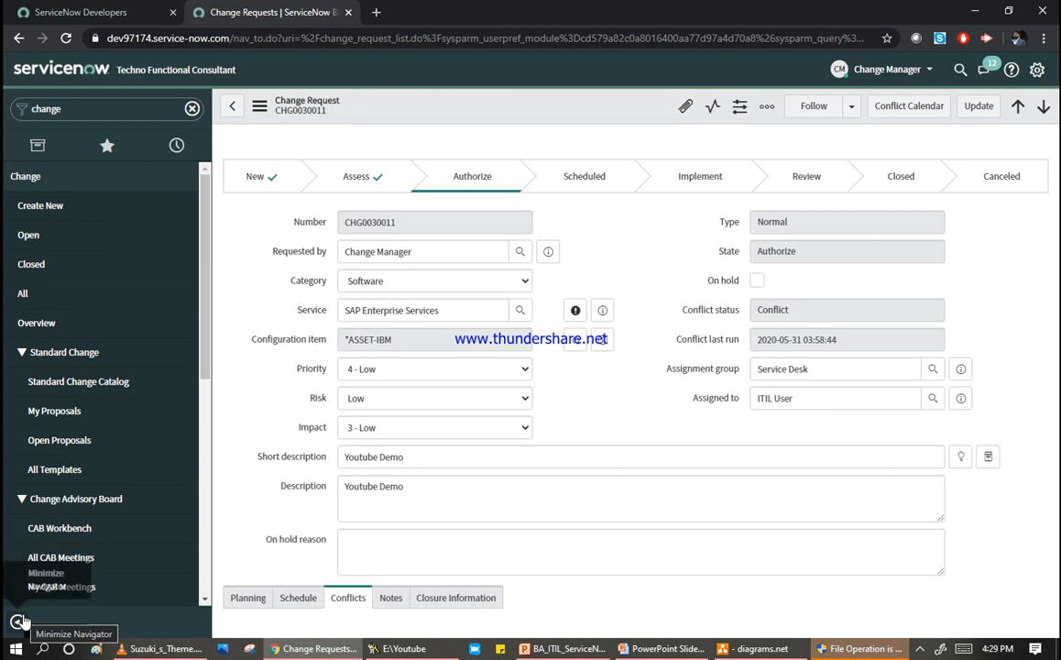
Examine the change request's current state and the approval state of each approver in its Approvers list.
{"action": "left_click", "coordinate": [813, 253]}
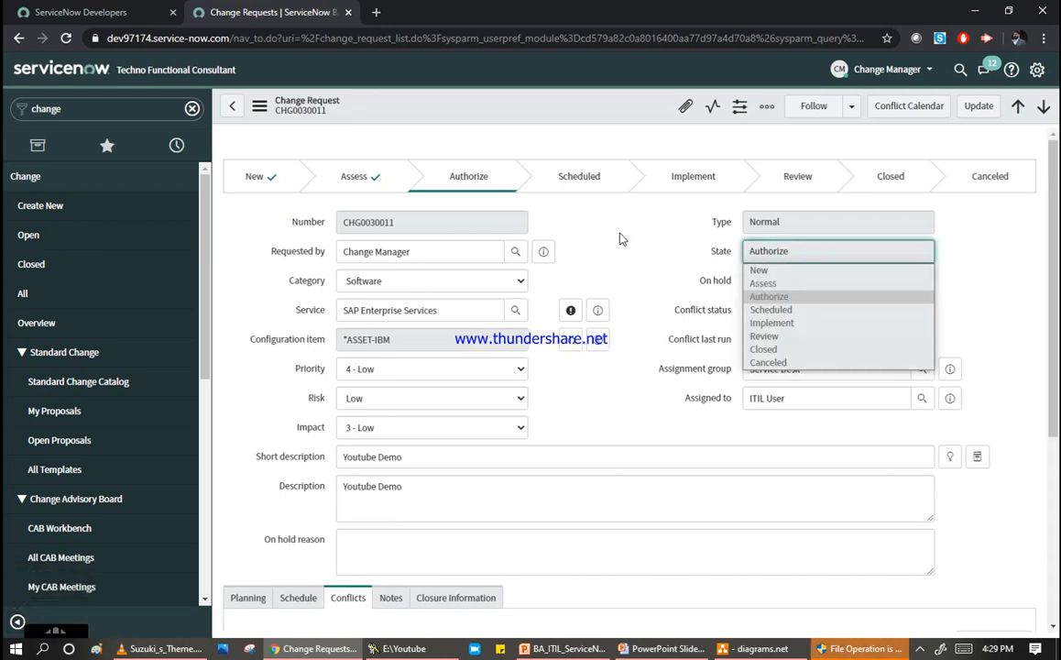
{"action": "scroll", "coordinate": [620, 239], "scroll_direction": "down", "scroll_amount": 10}
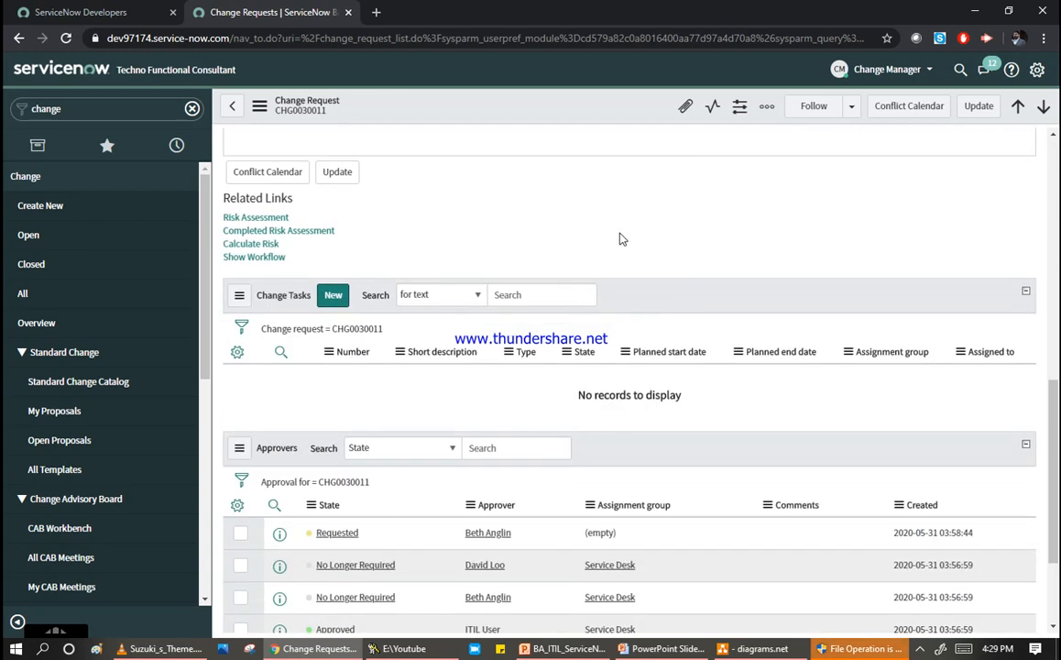
{"action": "scroll", "coordinate": [619, 239], "scroll_direction": "down", "scroll_amount": 2}
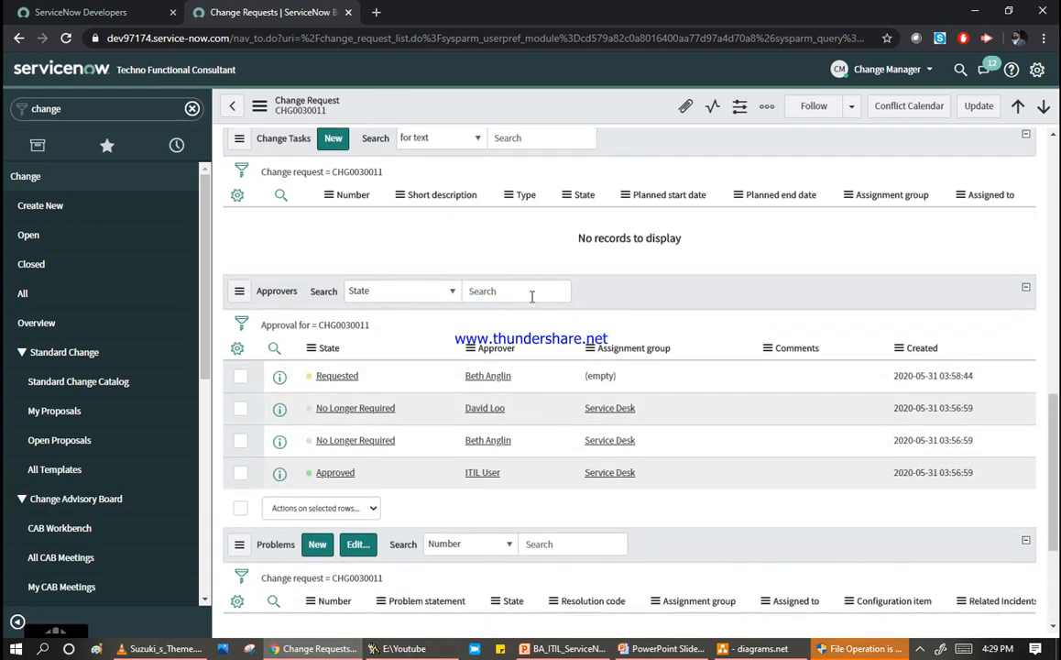
{"action": "scroll", "coordinate": [546, 307], "scroll_direction": "up", "scroll_amount": 10}
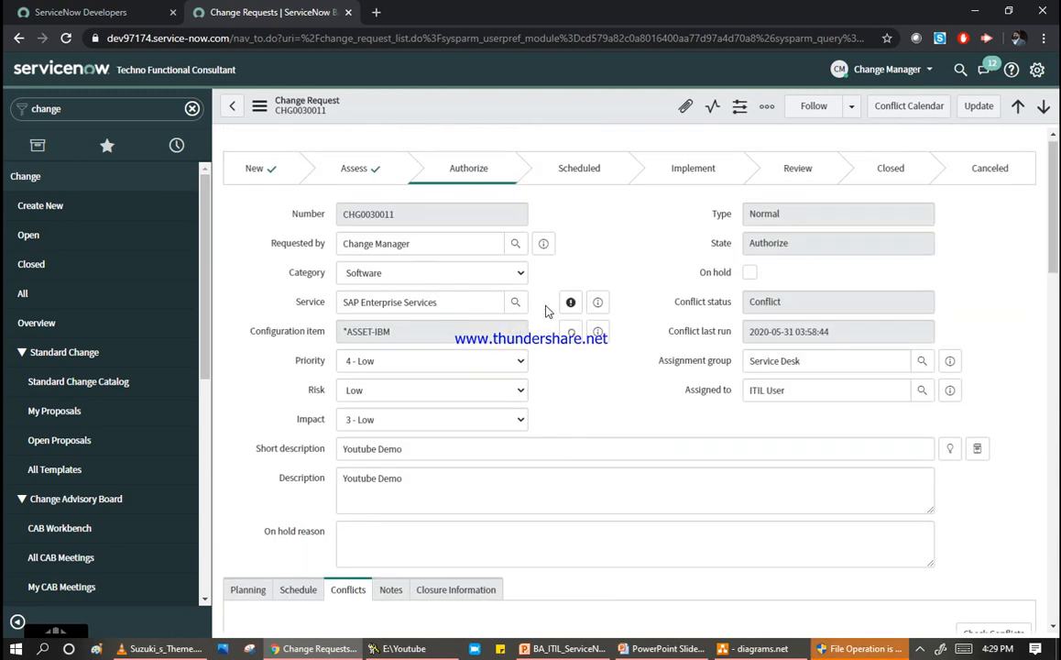
{"action": "scroll", "coordinate": [546, 311], "scroll_direction": "down", "scroll_amount": 10}
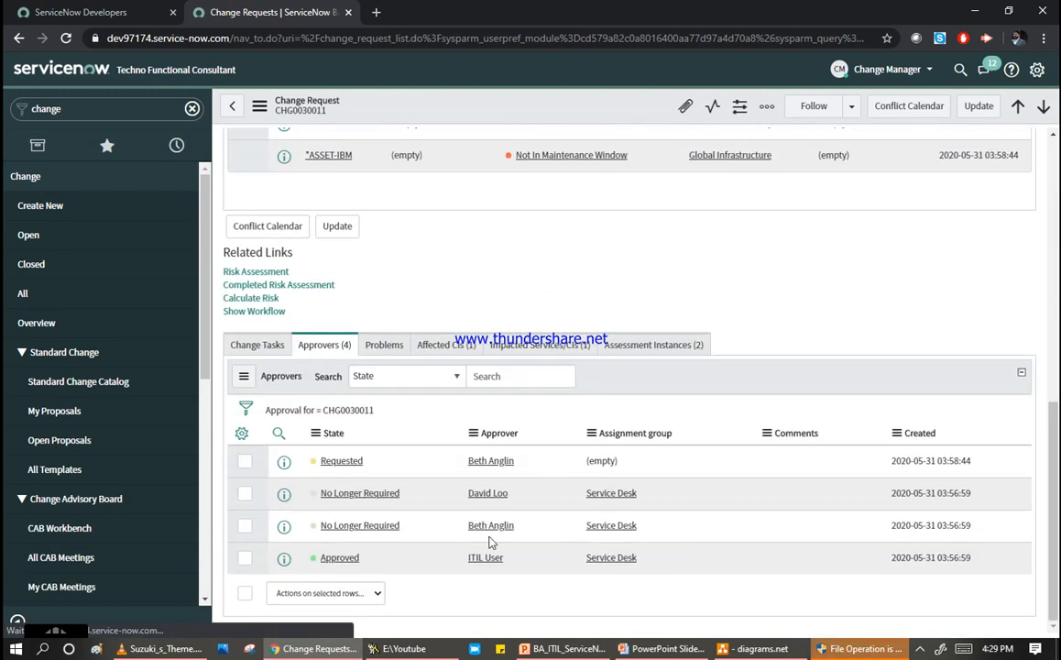
{"action": "scroll", "coordinate": [599, 485], "scroll_direction": "up", "scroll_amount": 10}
{"action": "scroll", "coordinate": [500, 377], "scroll_direction": "down", "scroll_amount": 10}
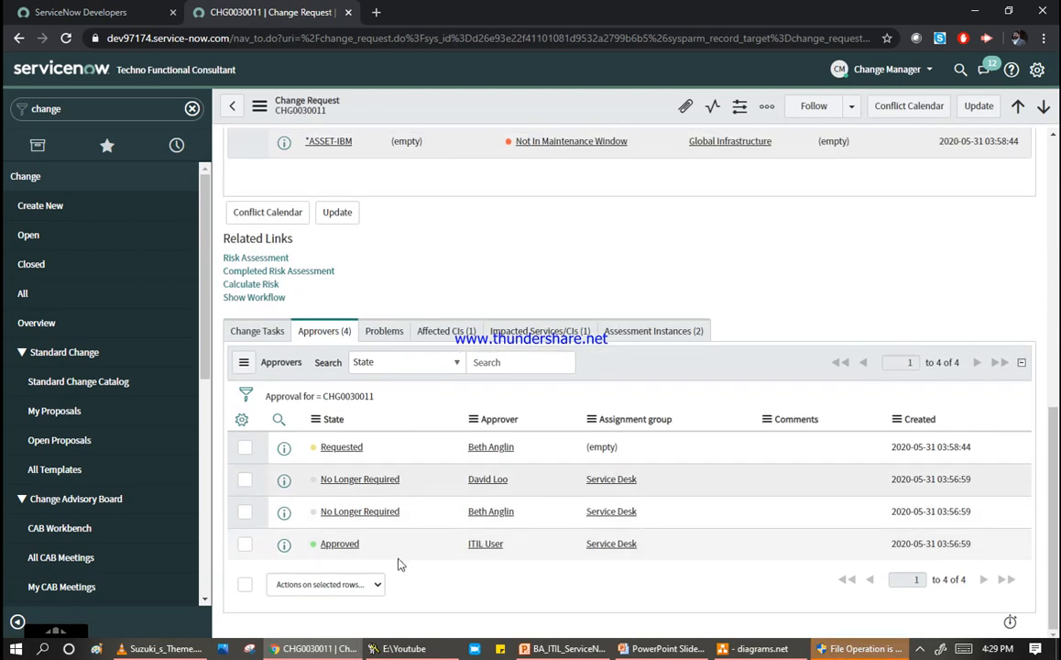
{"action": "scroll", "coordinate": [401, 564], "scroll_direction": "up", "scroll_amount": 10}
{"action": "scroll", "coordinate": [476, 472], "scroll_direction": "down", "scroll_amount": 5}
{"action": "scroll", "coordinate": [476, 473], "scroll_direction": "up", "scroll_amount": 2}
{"action": "scroll", "coordinate": [476, 473], "scroll_direction": "down", "scroll_amount": 4}
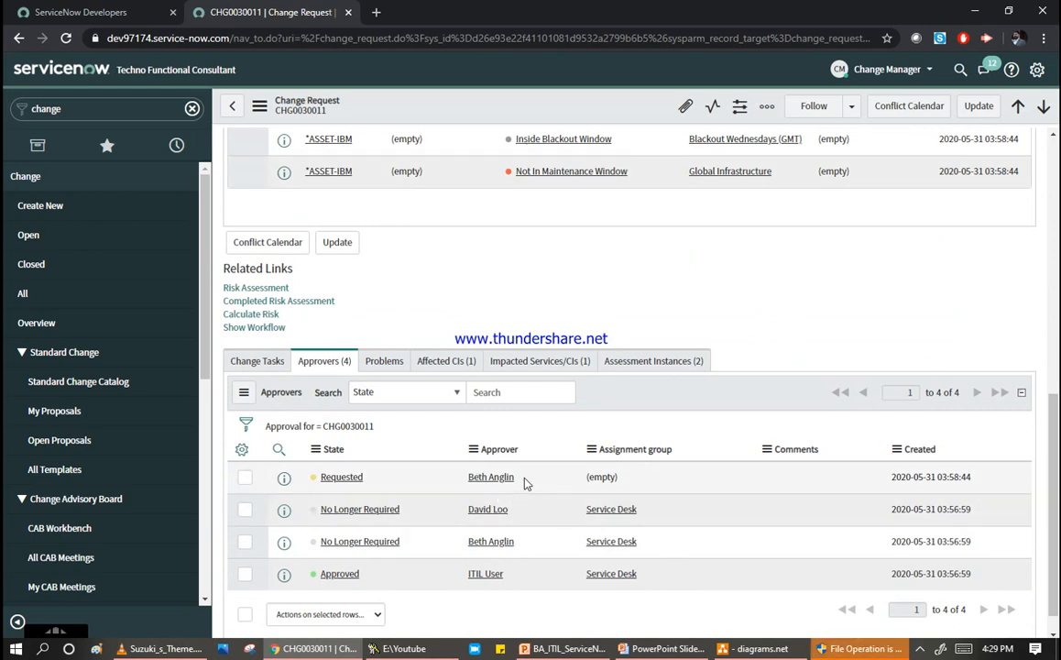
{"action": "scroll", "coordinate": [525, 483], "scroll_direction": "up", "scroll_amount": 10}
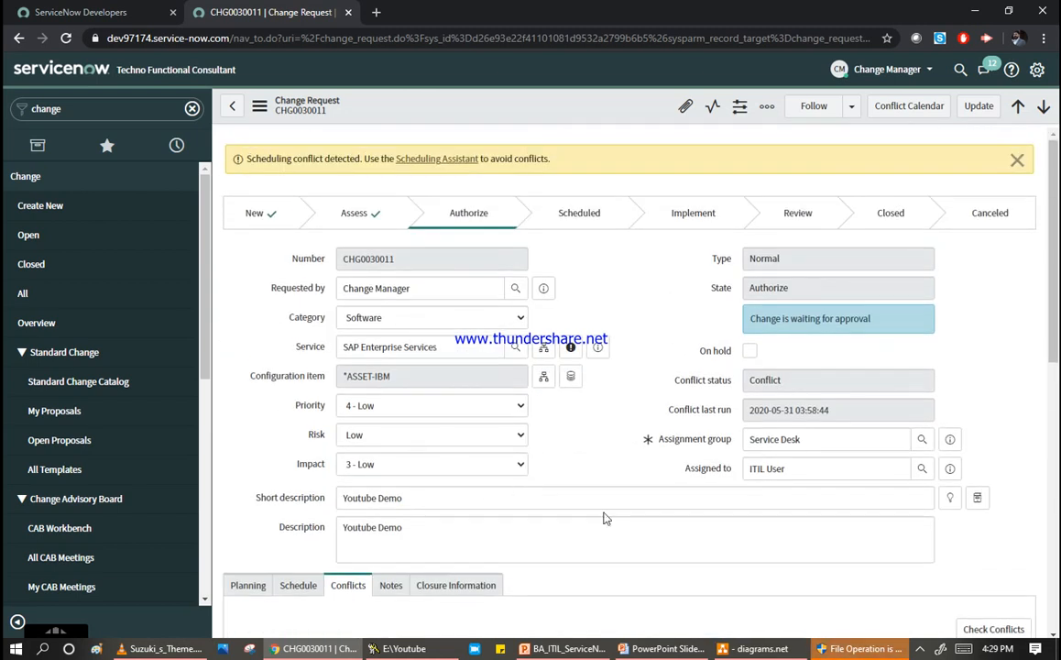
{"action": "scroll", "coordinate": [477, 429], "scroll_direction": "down", "scroll_amount": 10}
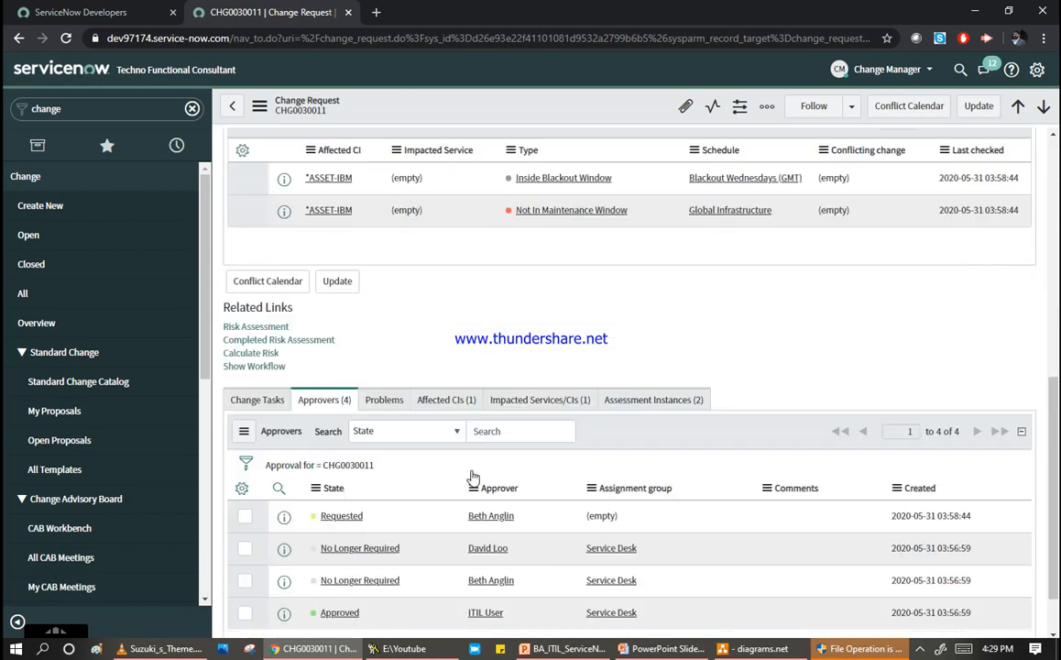
Copy the name of the approver whose approval is still requested and impersonate that user.
{"action": "double_click", "coordinate": [528, 448]}
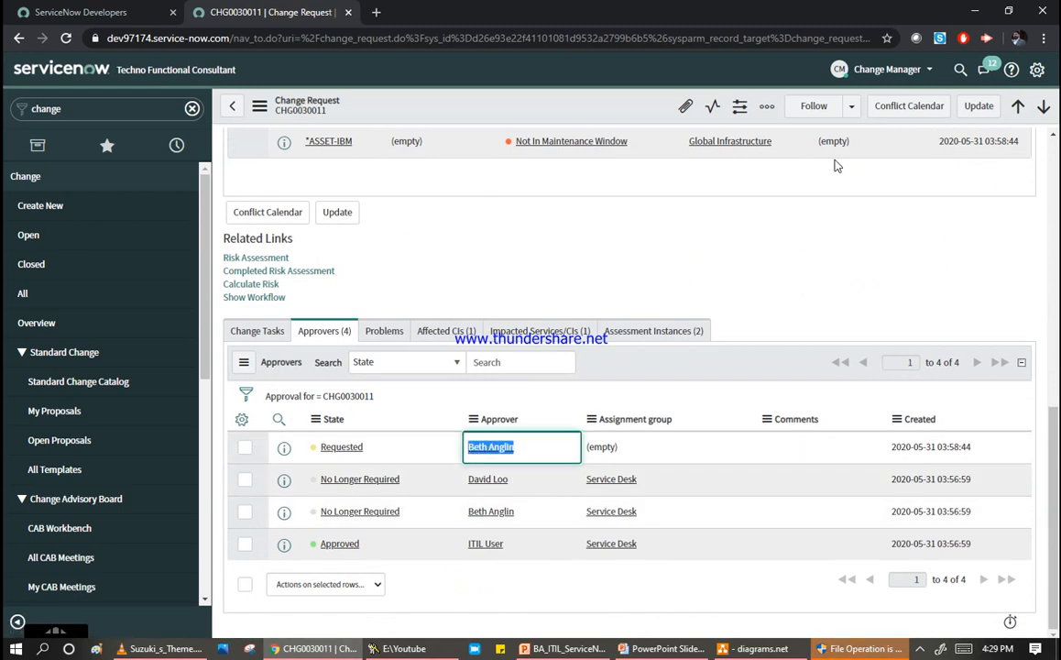
{"action": "scroll", "coordinate": [867, 235], "scroll_direction": "up", "scroll_amount": 10}
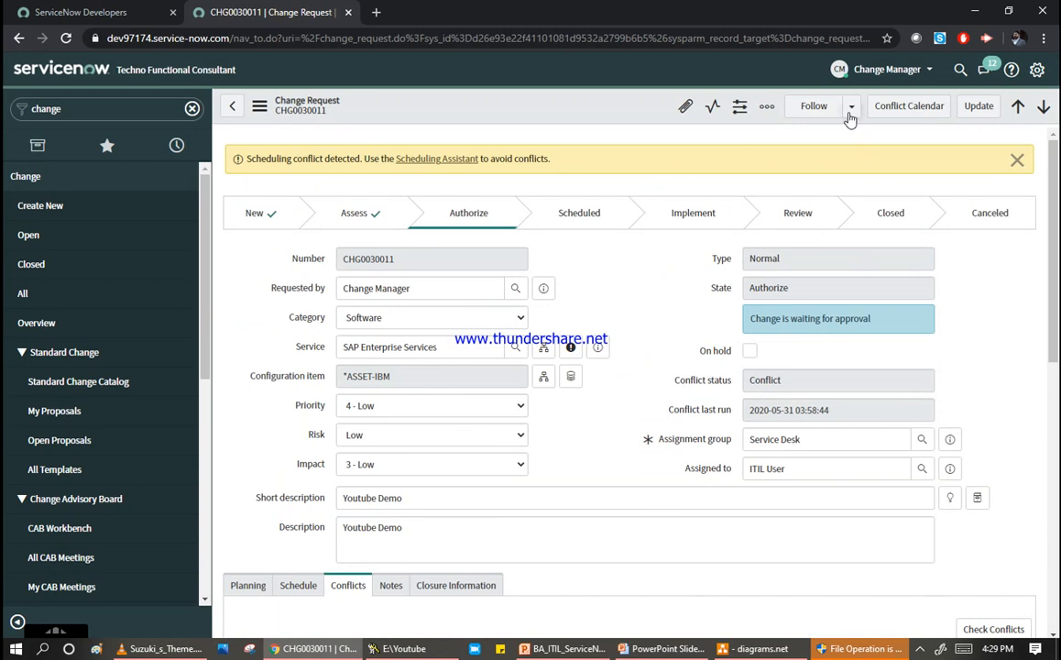
{"action": "left_click", "coordinate": [896, 70]}
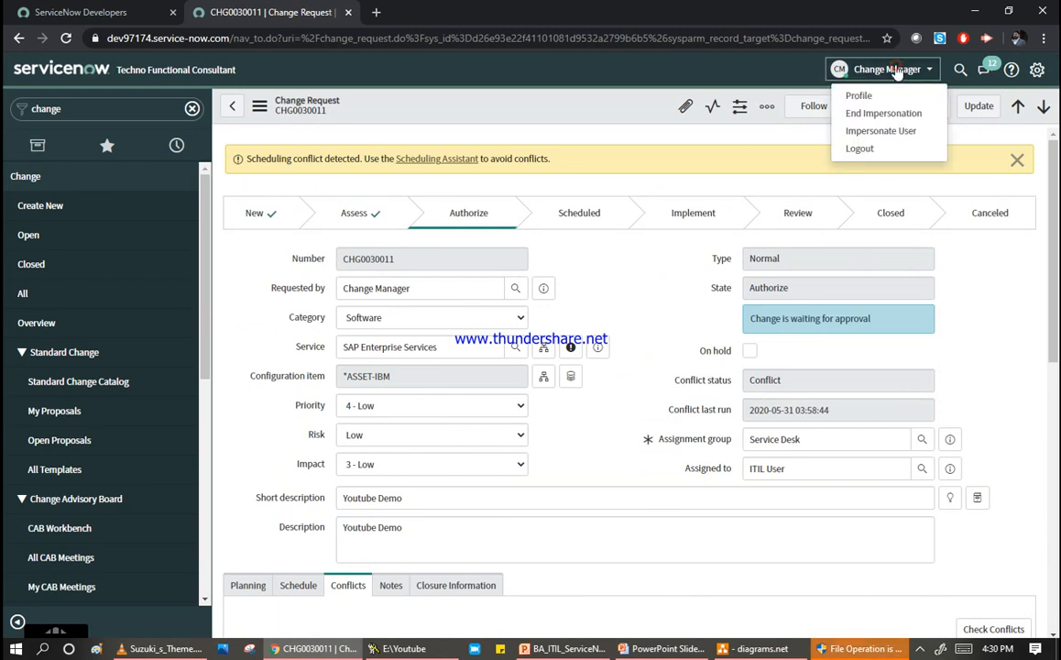
{"action": "left_click", "coordinate": [881, 132]}
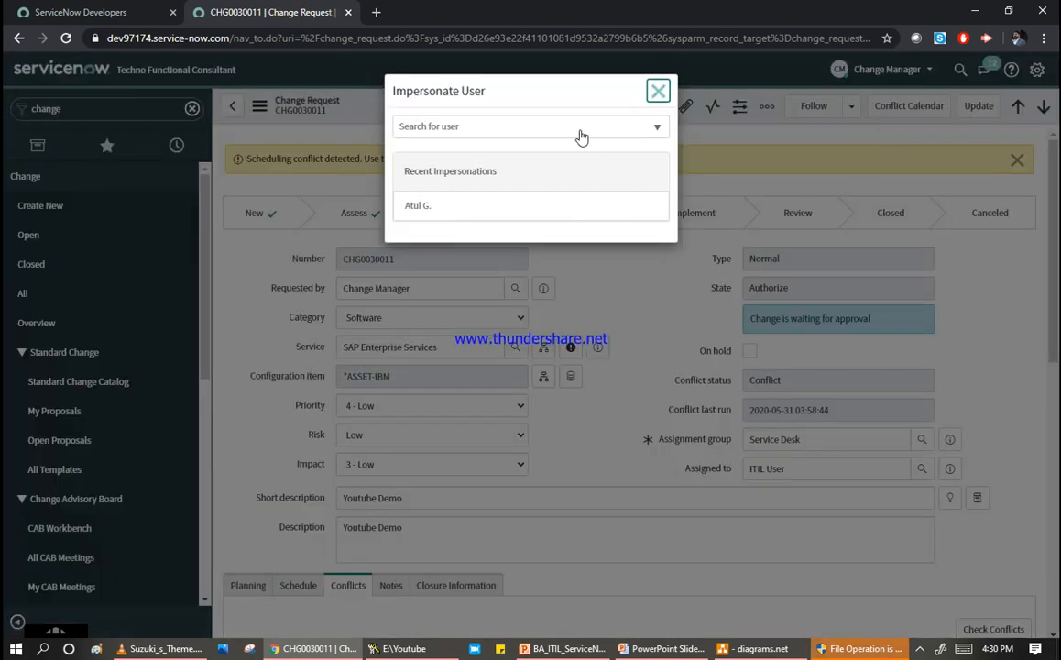
{"action": "left_click", "coordinate": [553, 141]}
{"action": "type", "text": "Beth Anglin"}
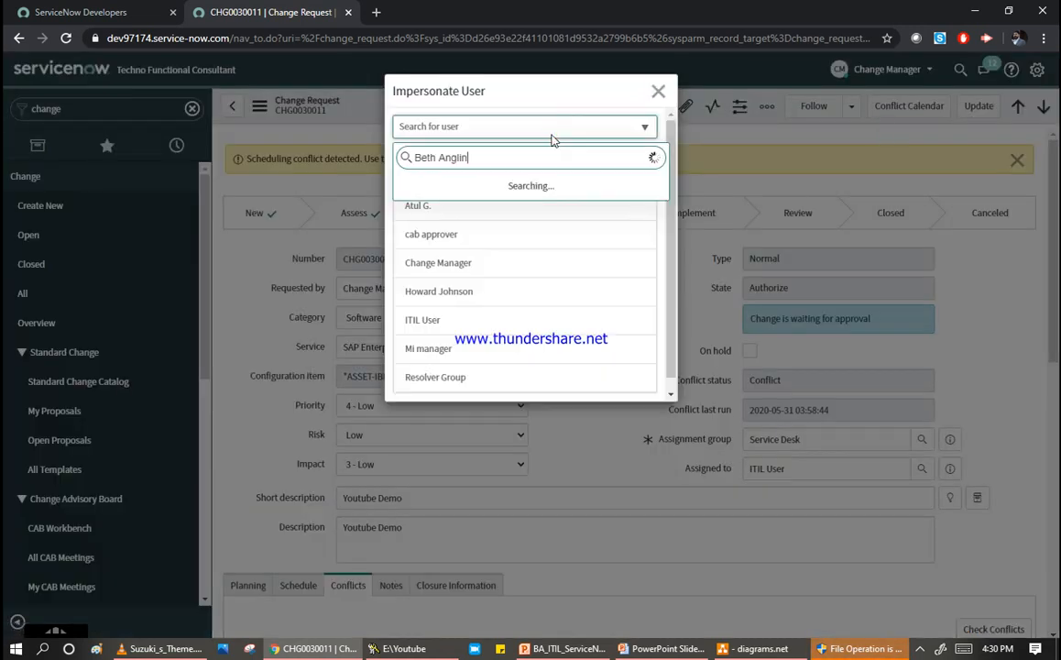
{"action": "left_click", "coordinate": [478, 199]}
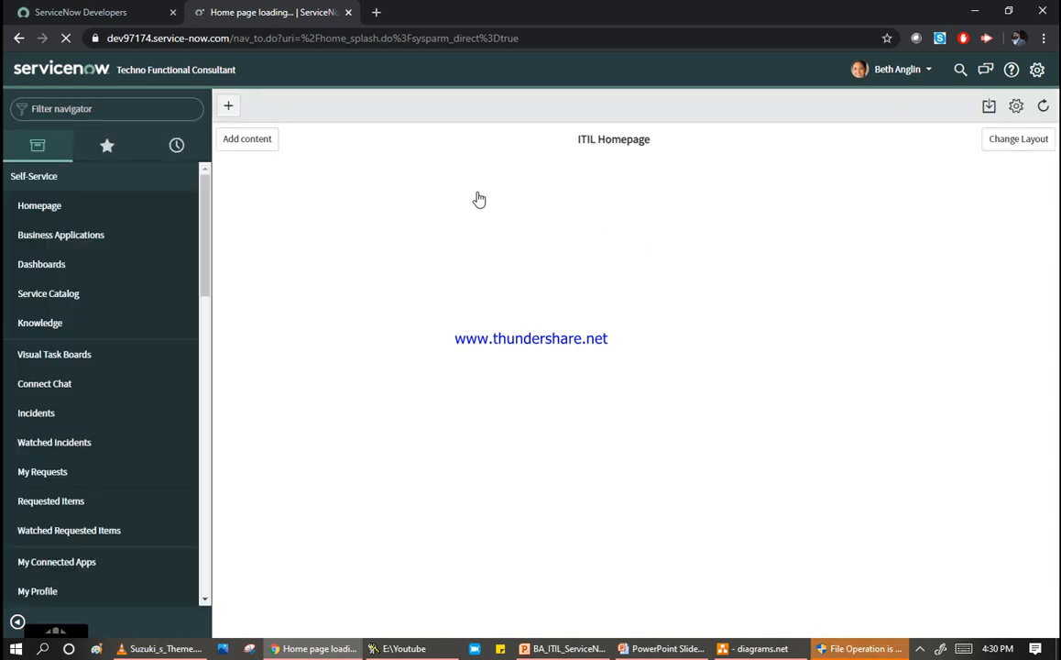
Find the My Approvals module in the navigator and open the approver's list of approvals.
{"action": "left_click", "coordinate": [123, 116]}
{"action": "left_click", "coordinate": [115, 107]}
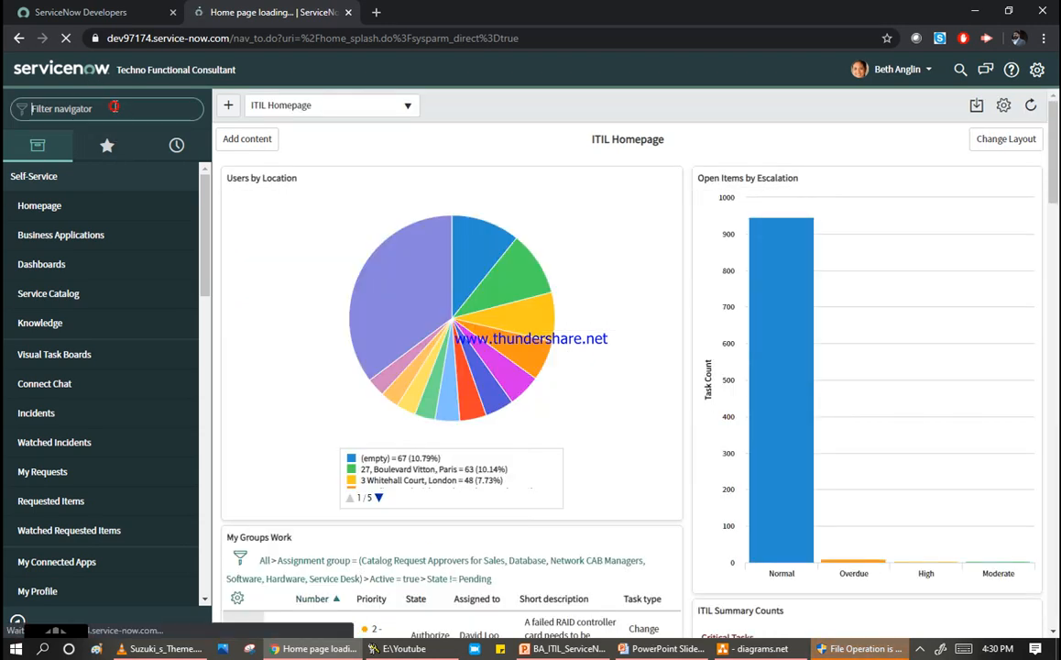
{"action": "type", "text": "my appro"}
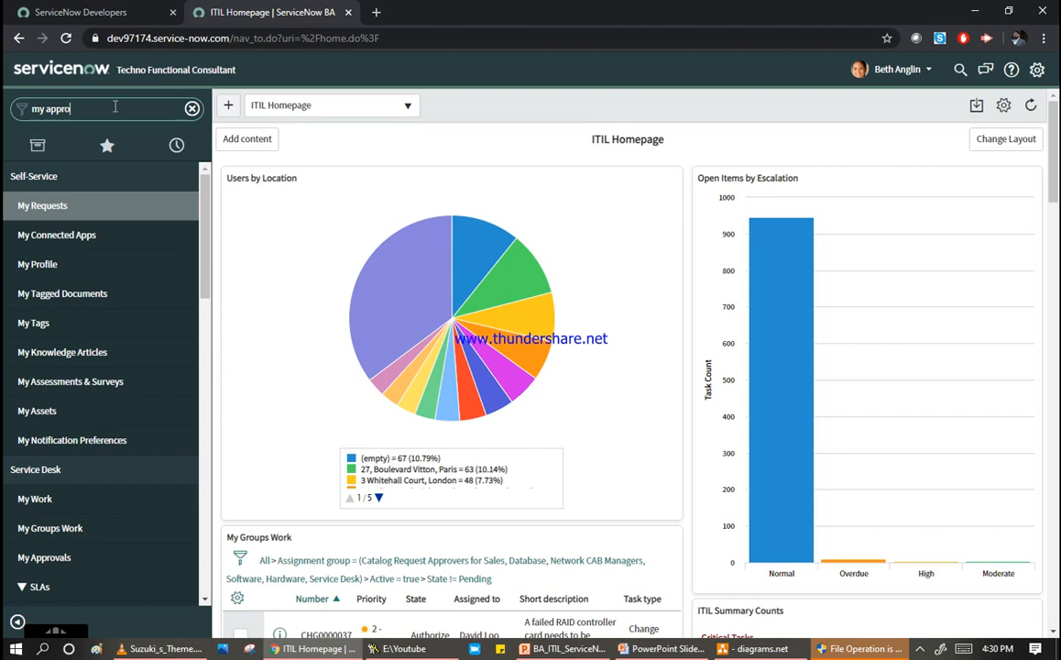
{"action": "left_click", "coordinate": [57, 207]}
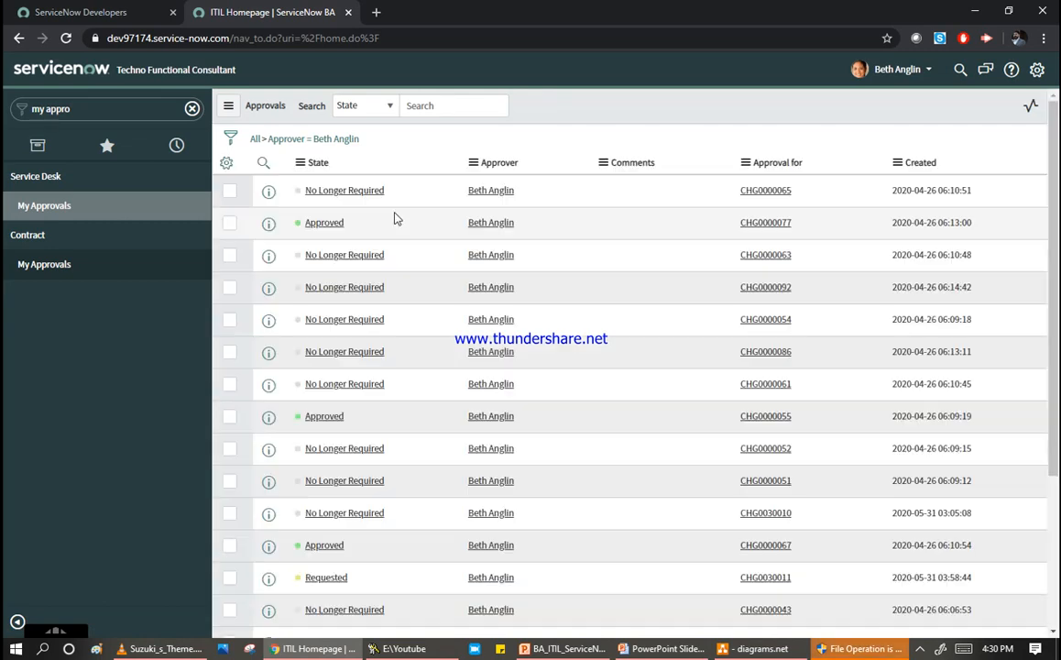
Filter the approvals by *30011 in the Approval for column and approve the requested approval for change CHG0030011.
{"action": "left_click", "coordinate": [262, 165]}
{"action": "left_click", "coordinate": [759, 192]}
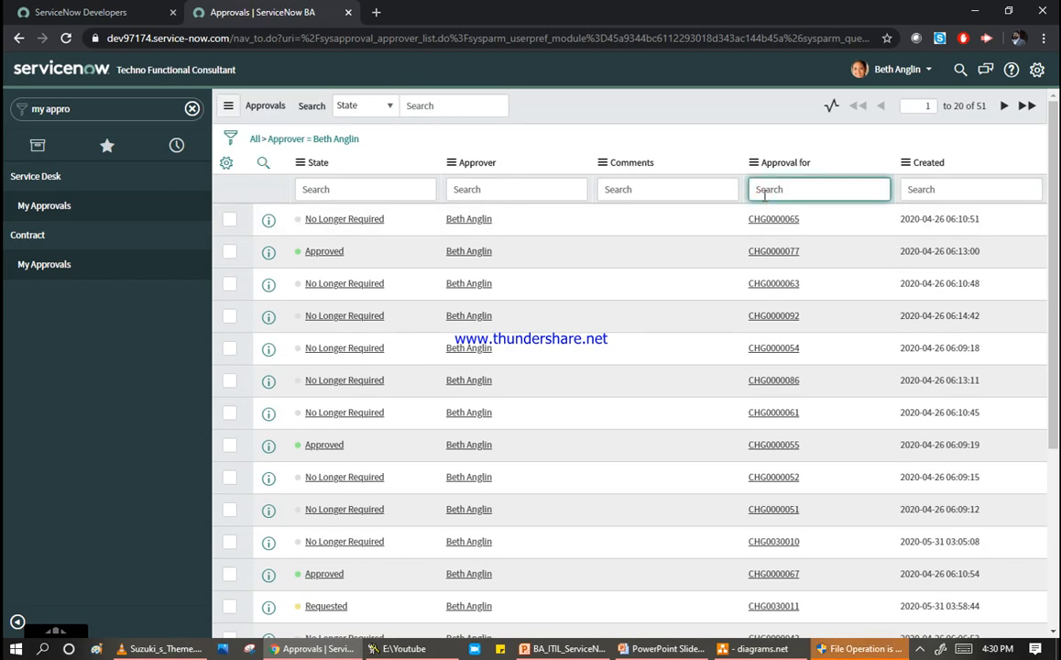
{"action": "type", "text": "*30011"}
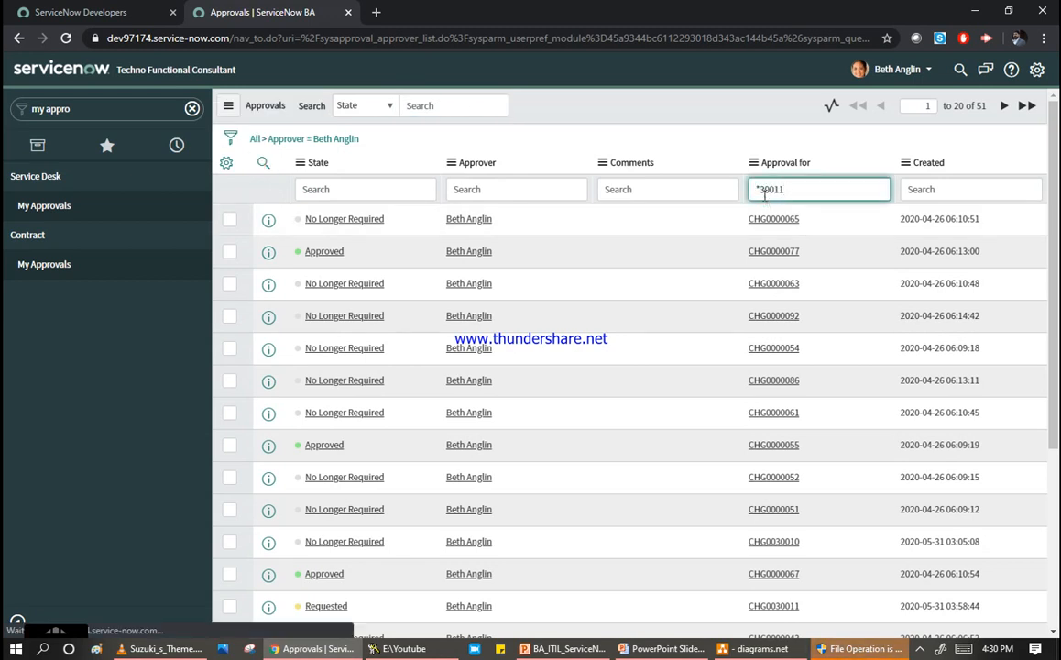
{"action": "key", "text": "Return"}
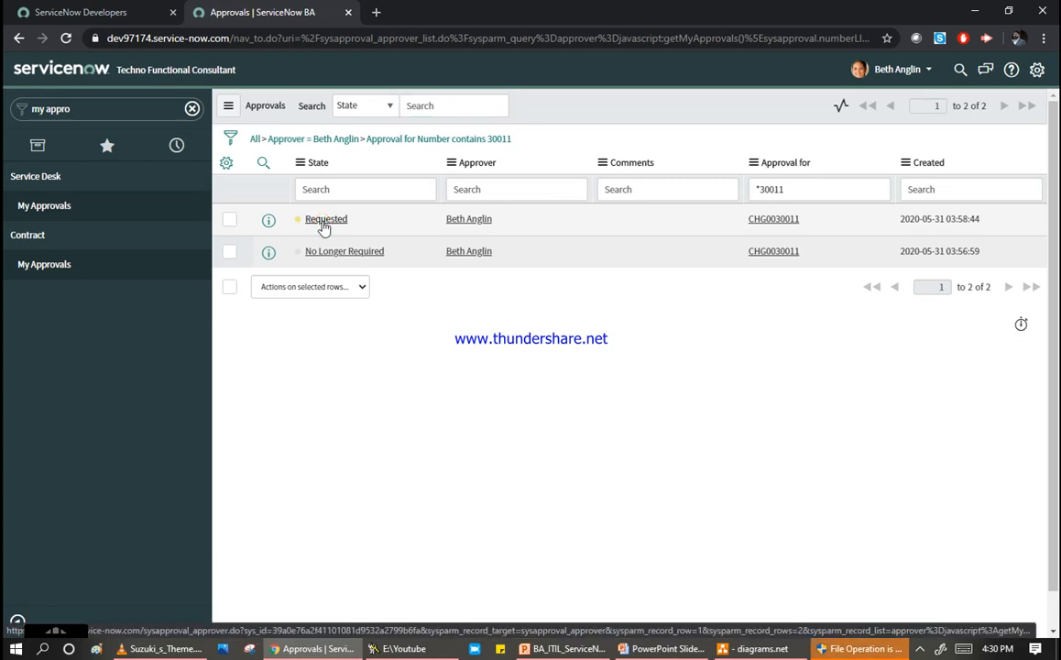
{"action": "left_click", "coordinate": [324, 225]}
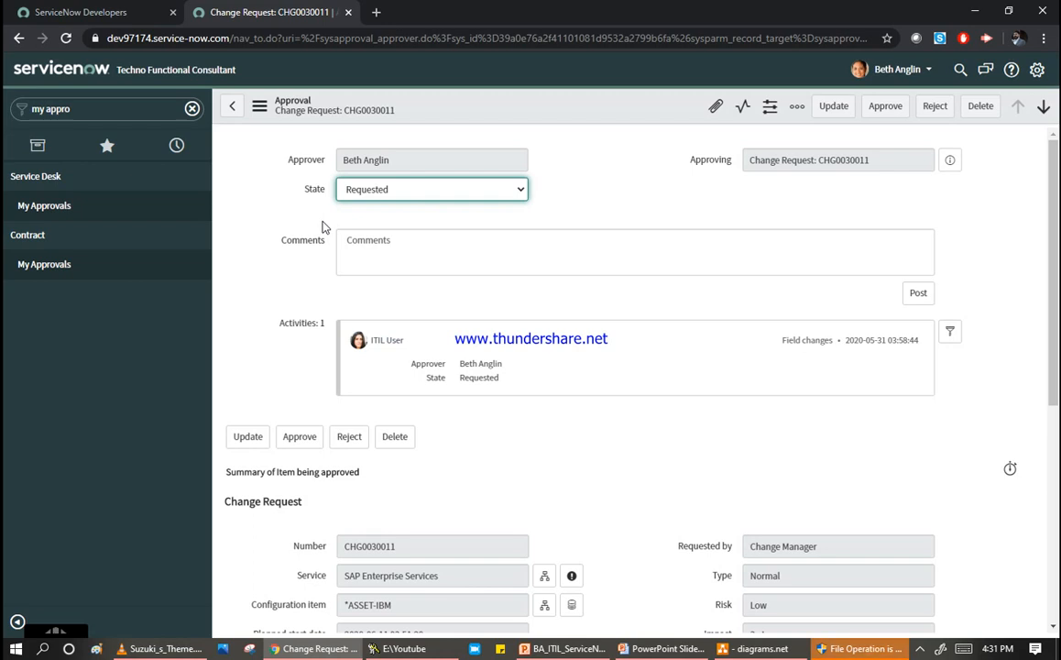
{"action": "left_click", "coordinate": [889, 116]}
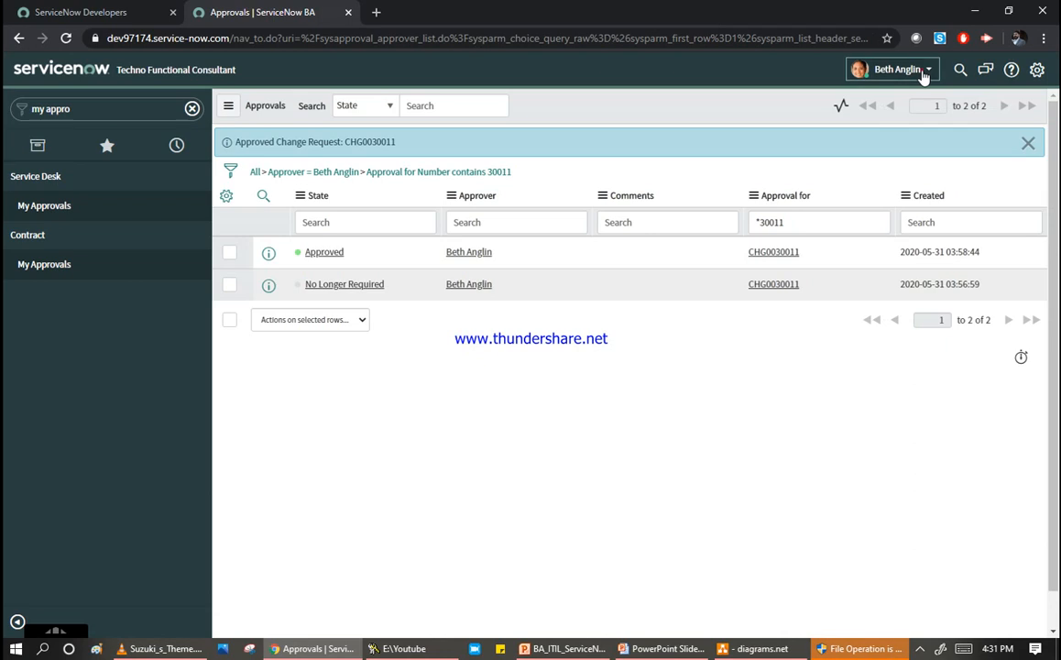
Switch the impersonation back to the Change Manager account.
{"action": "left_click", "coordinate": [891, 69]}
{"action": "left_click", "coordinate": [881, 131]}
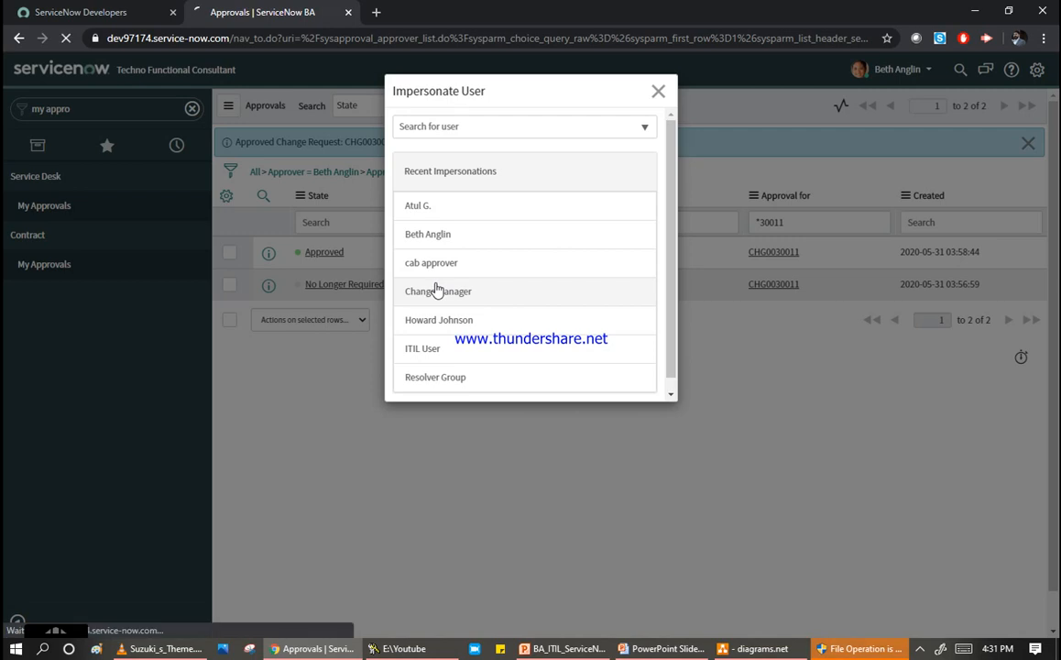
{"action": "left_click", "coordinate": [436, 290]}
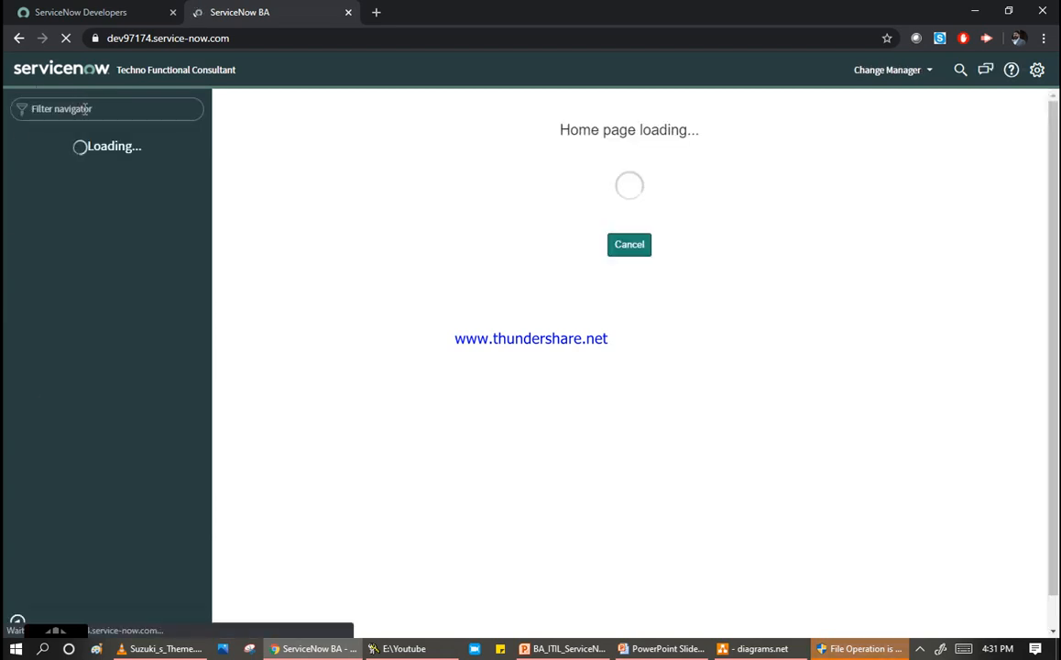
Find the open change requests in the navigator and open CHG0030011 (Youtube Demo).
{"action": "left_click", "coordinate": [85, 108]}
{"action": "type", "text": "change"}
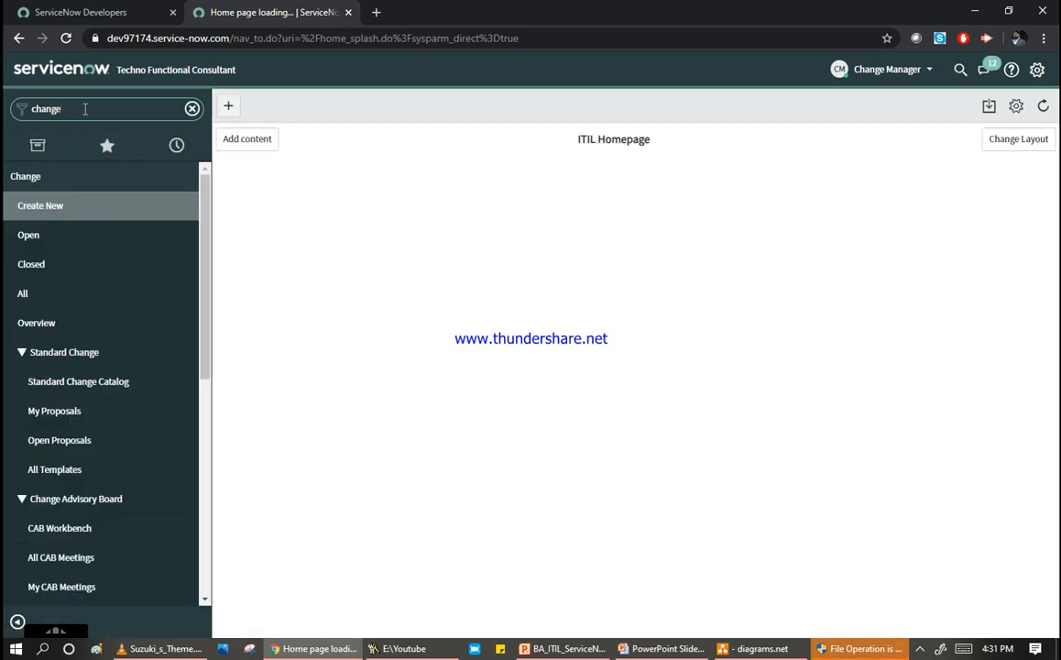
{"action": "left_click", "coordinate": [28, 237]}
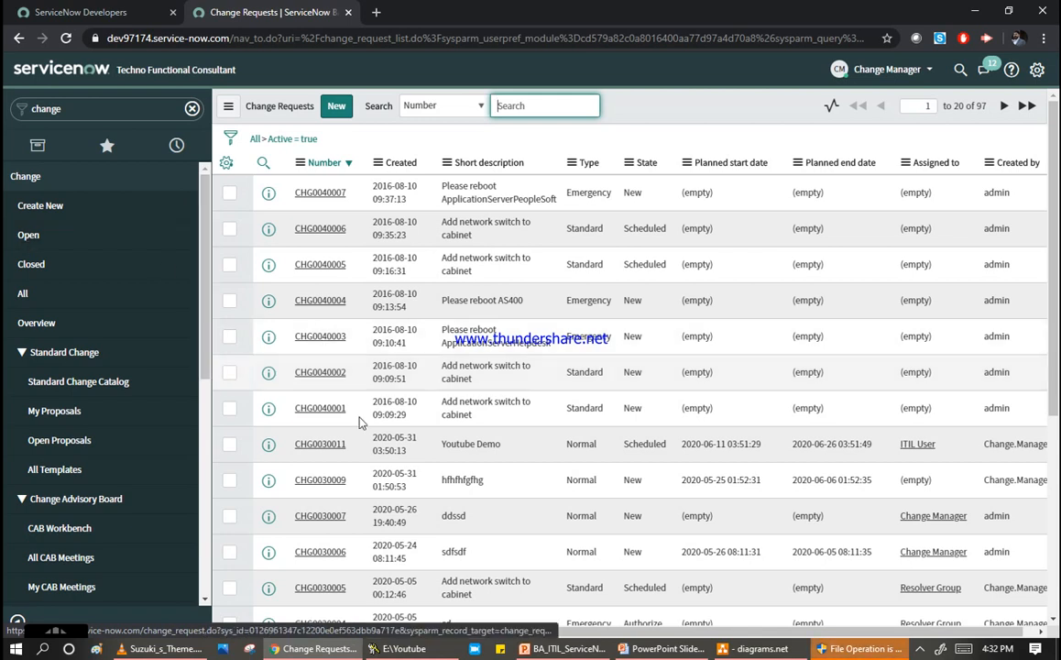
{"action": "left_click", "coordinate": [312, 447]}
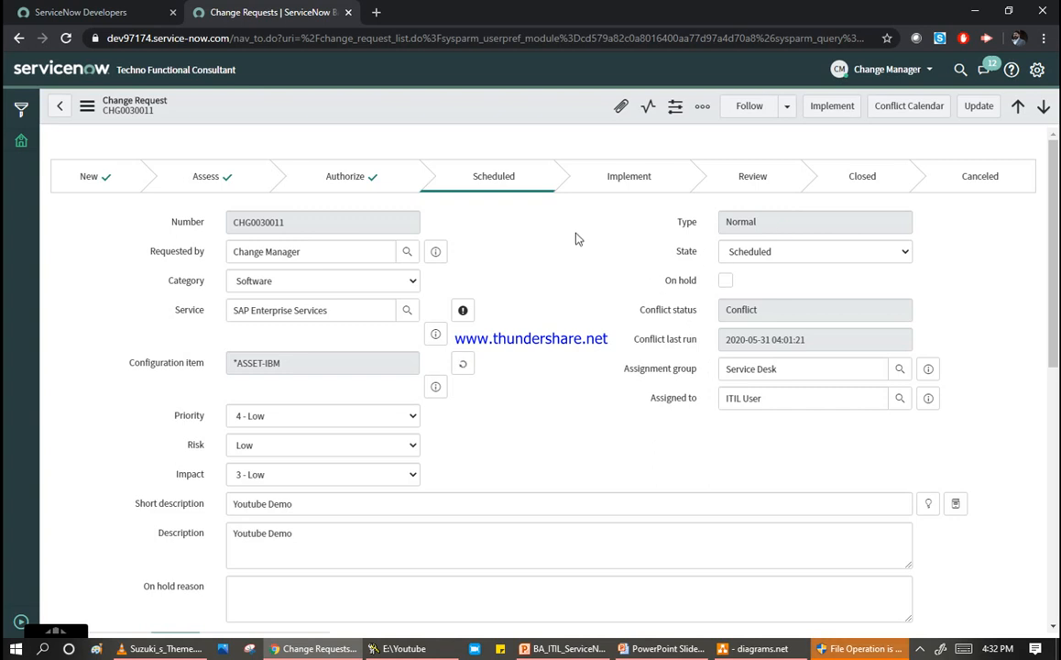
Check the approval states in the change request's Approvers list and move the change to the Implement stage.
{"action": "scroll", "coordinate": [576, 233], "scroll_direction": "down", "scroll_amount": 8}
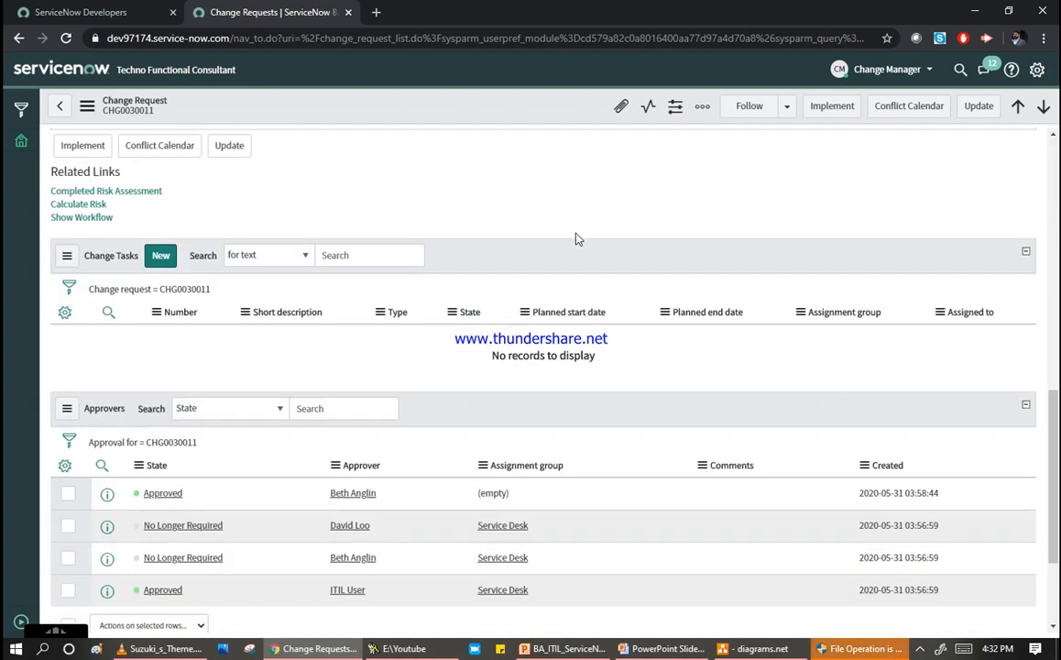
{"action": "scroll", "coordinate": [576, 237], "scroll_direction": "down", "scroll_amount": 4}
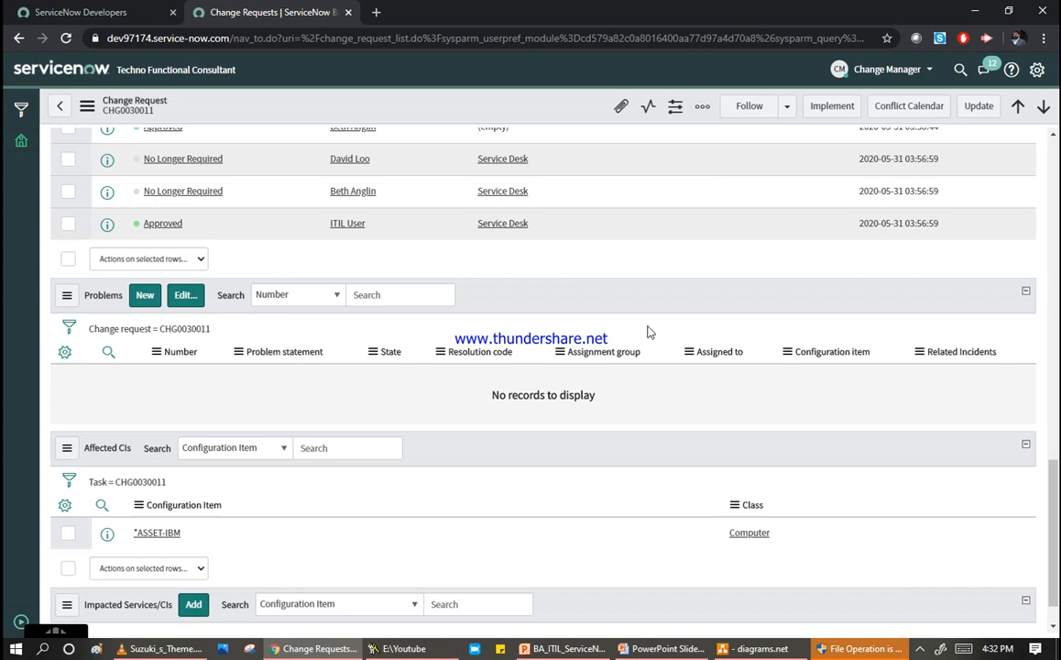
{"action": "scroll", "coordinate": [665, 450], "scroll_direction": "down", "scroll_amount": 2}
{"action": "scroll", "coordinate": [427, 386], "scroll_direction": "up", "scroll_amount": 3}
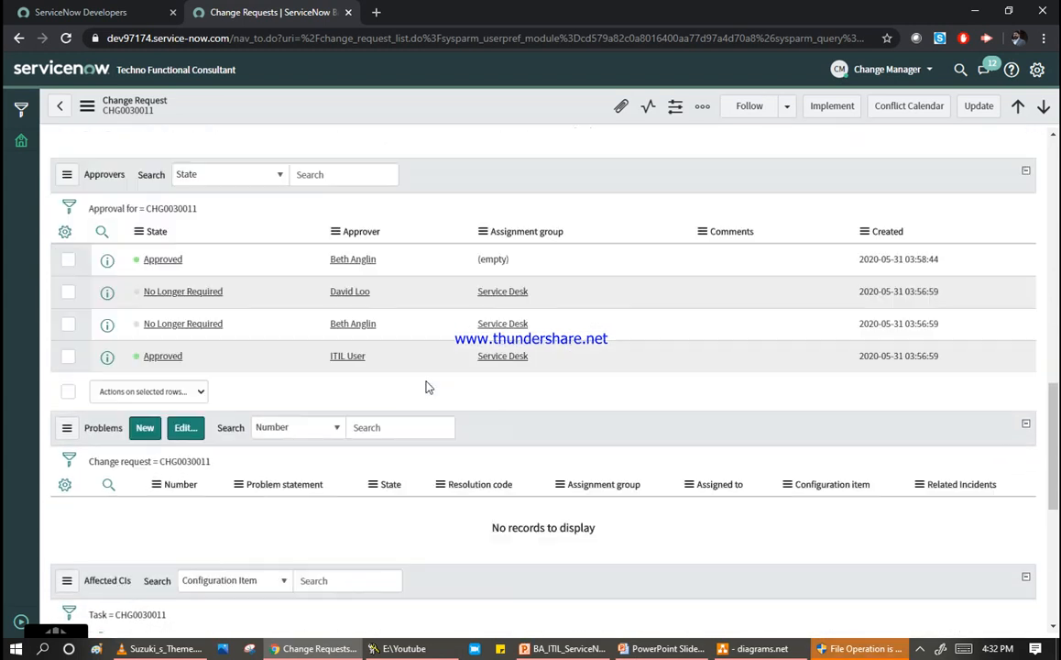
{"action": "scroll", "coordinate": [427, 387], "scroll_direction": "up", "scroll_amount": 10}
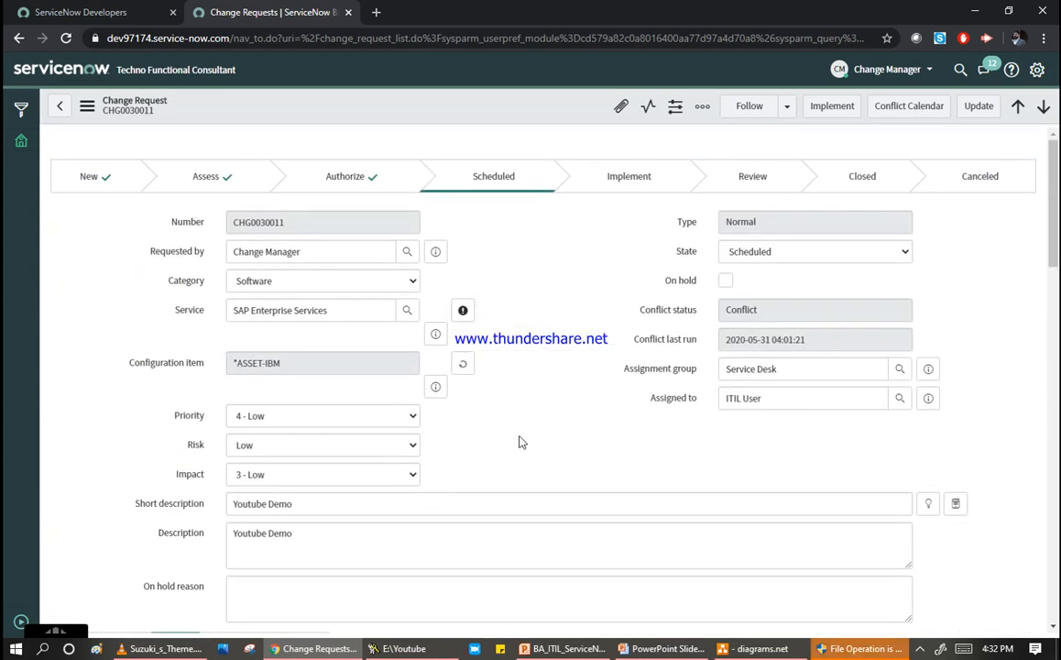
{"action": "scroll", "coordinate": [518, 442], "scroll_direction": "down", "scroll_amount": 5}
{"action": "scroll", "coordinate": [337, 391], "scroll_direction": "down", "scroll_amount": 3}
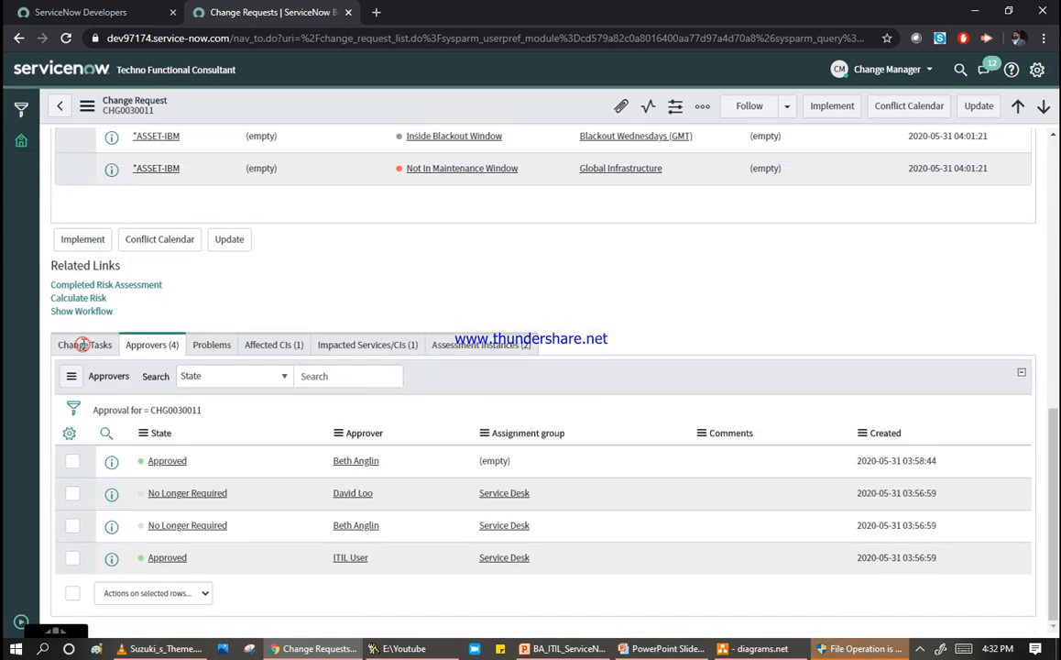
{"action": "scroll", "coordinate": [81, 352], "scroll_direction": "up", "scroll_amount": 10}
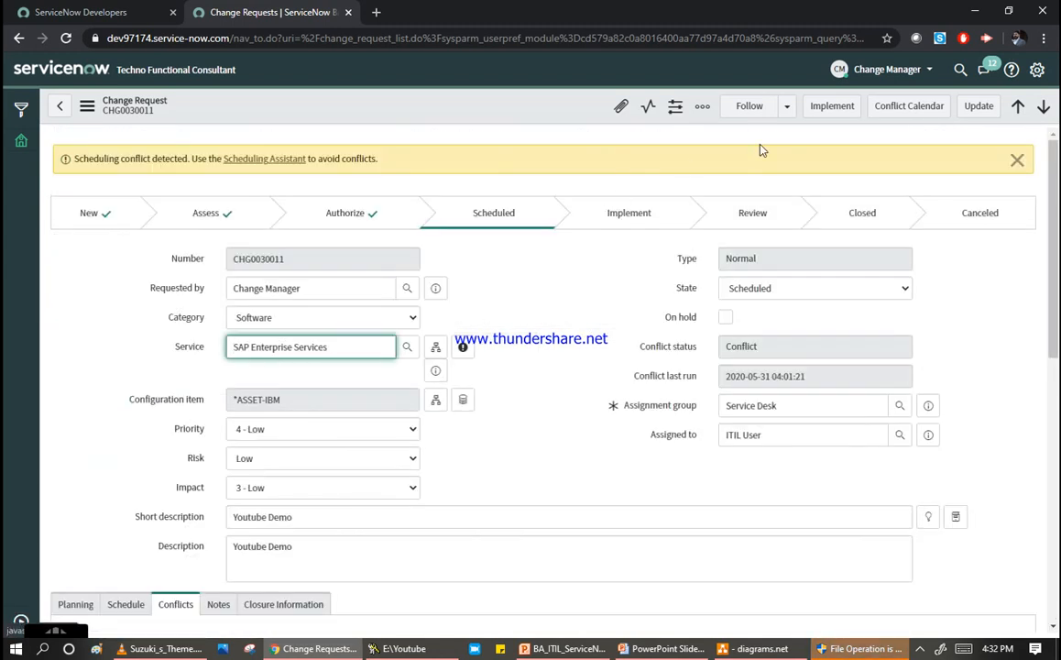
{"action": "left_click", "coordinate": [847, 109]}
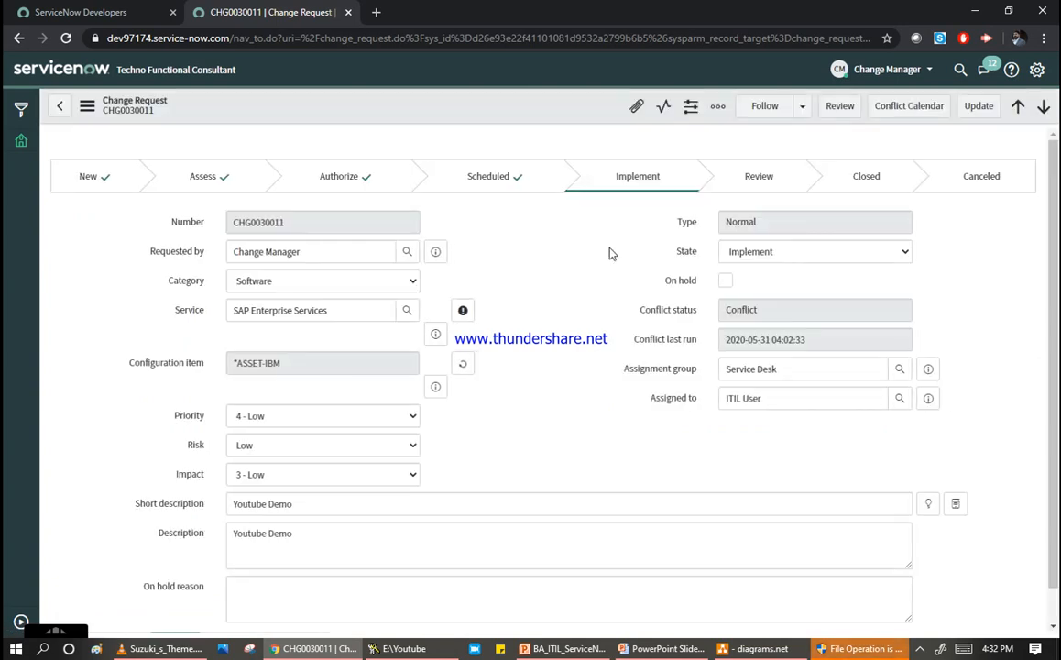
Show the change request's related change tasks and open CTASK0010007 and CTASK0010008 in separate browser tabs.
{"action": "scroll", "coordinate": [571, 245], "scroll_direction": "down", "scroll_amount": 3}
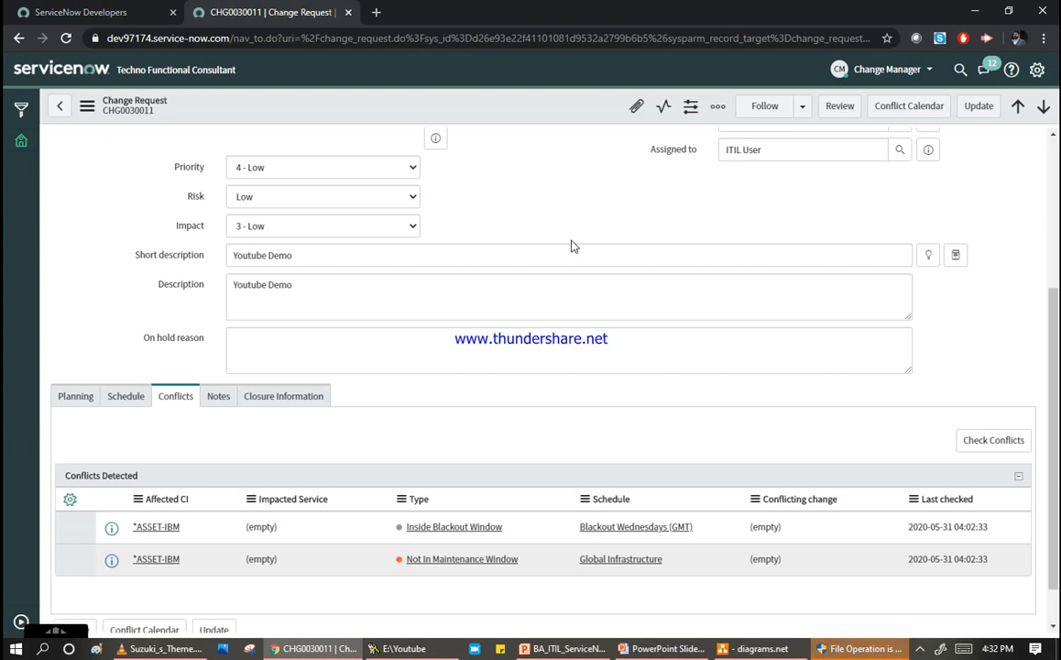
{"action": "scroll", "coordinate": [571, 246], "scroll_direction": "down", "scroll_amount": 2}
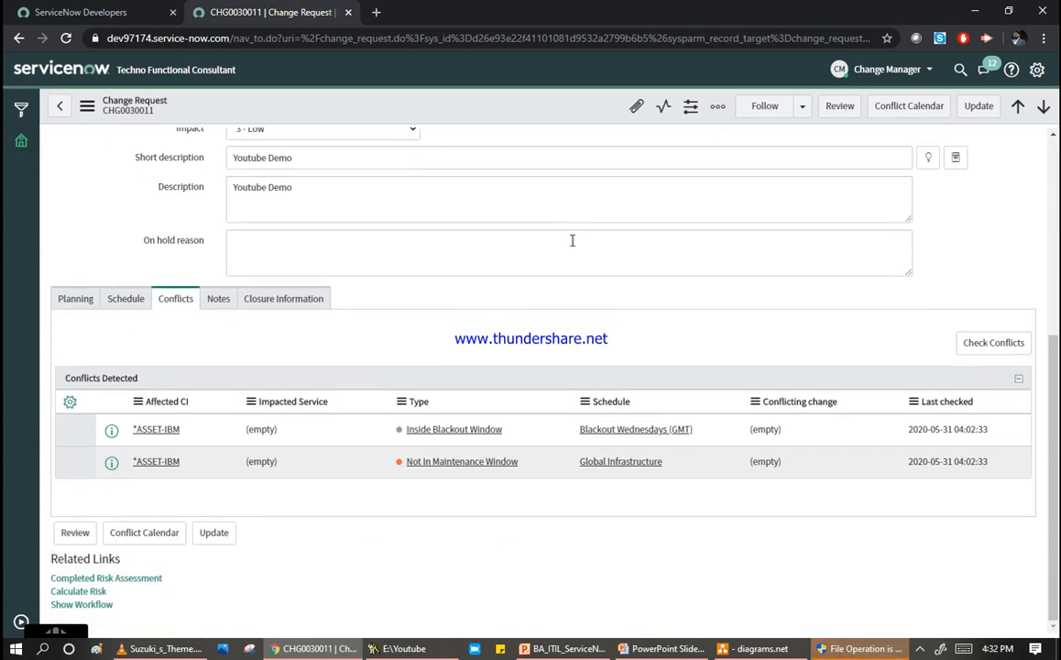
{"action": "scroll", "coordinate": [573, 240], "scroll_direction": "up", "scroll_amount": 4}
{"action": "scroll", "coordinate": [572, 241], "scroll_direction": "down", "scroll_amount": 5}
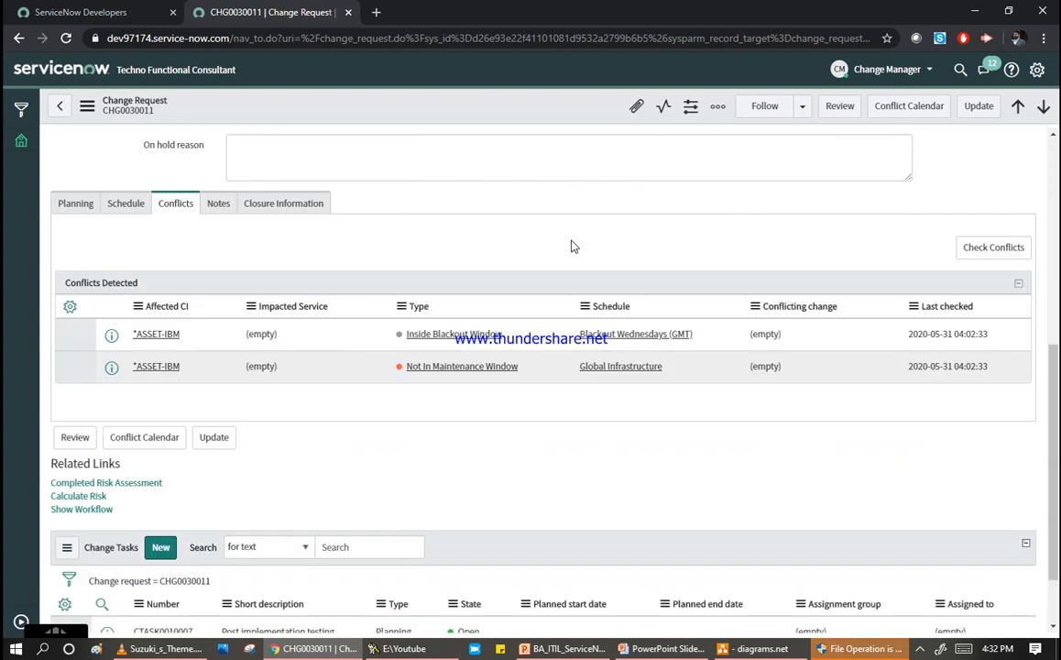
{"action": "scroll", "coordinate": [571, 246], "scroll_direction": "down", "scroll_amount": 3}
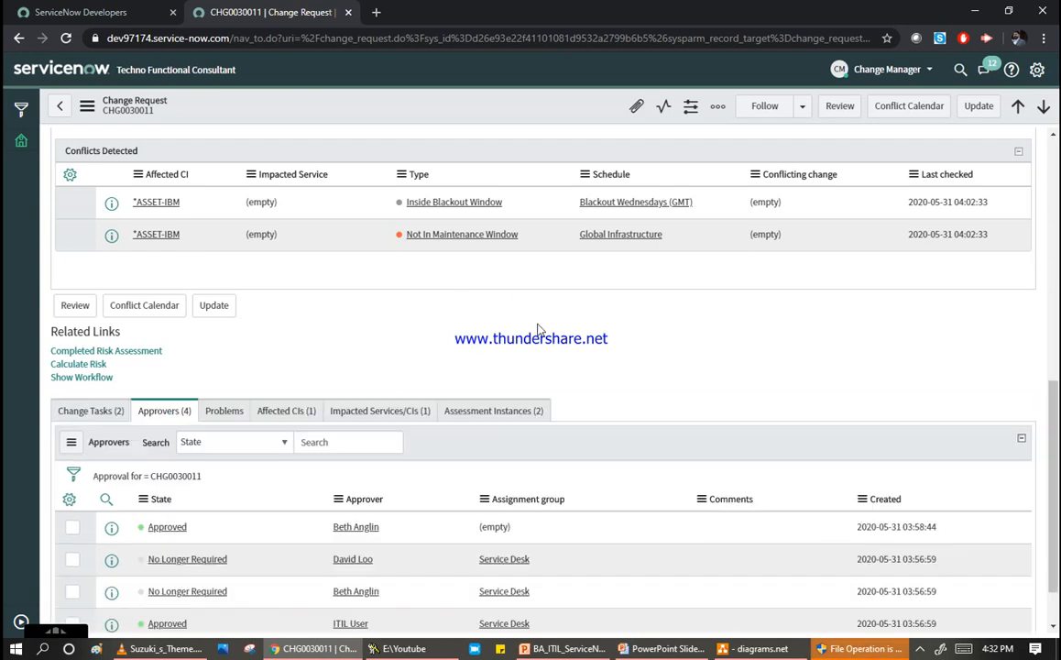
{"action": "scroll", "coordinate": [538, 330], "scroll_direction": "up", "scroll_amount": 2}
{"action": "scroll", "coordinate": [538, 330], "scroll_direction": "up", "scroll_amount": 4}
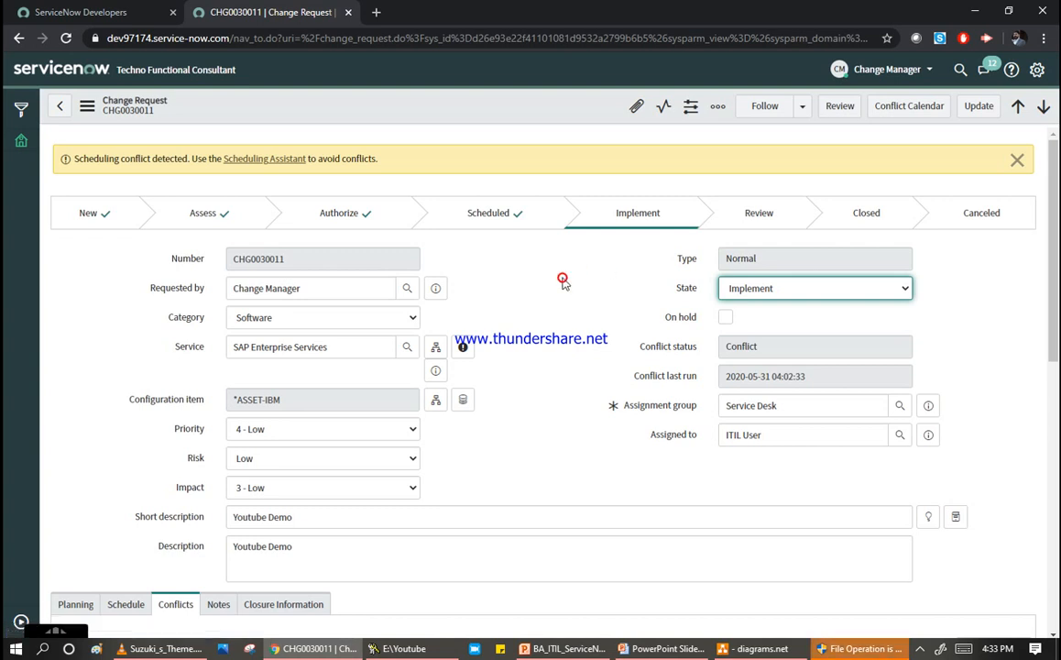
{"action": "scroll", "coordinate": [564, 284], "scroll_direction": "down", "scroll_amount": 10}
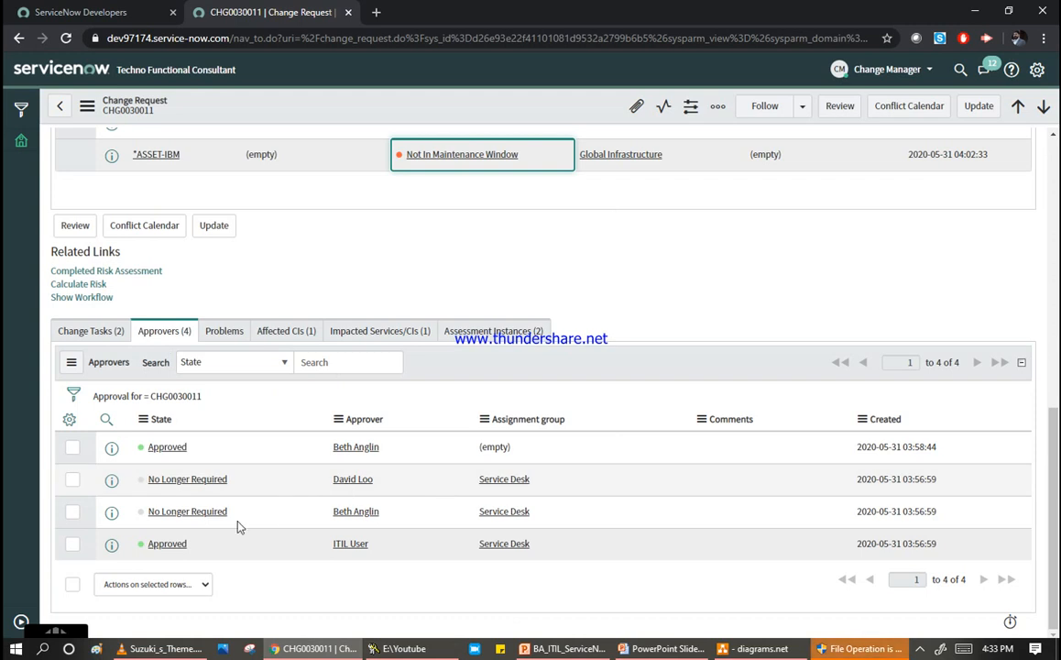
{"action": "left_click", "coordinate": [92, 332]}
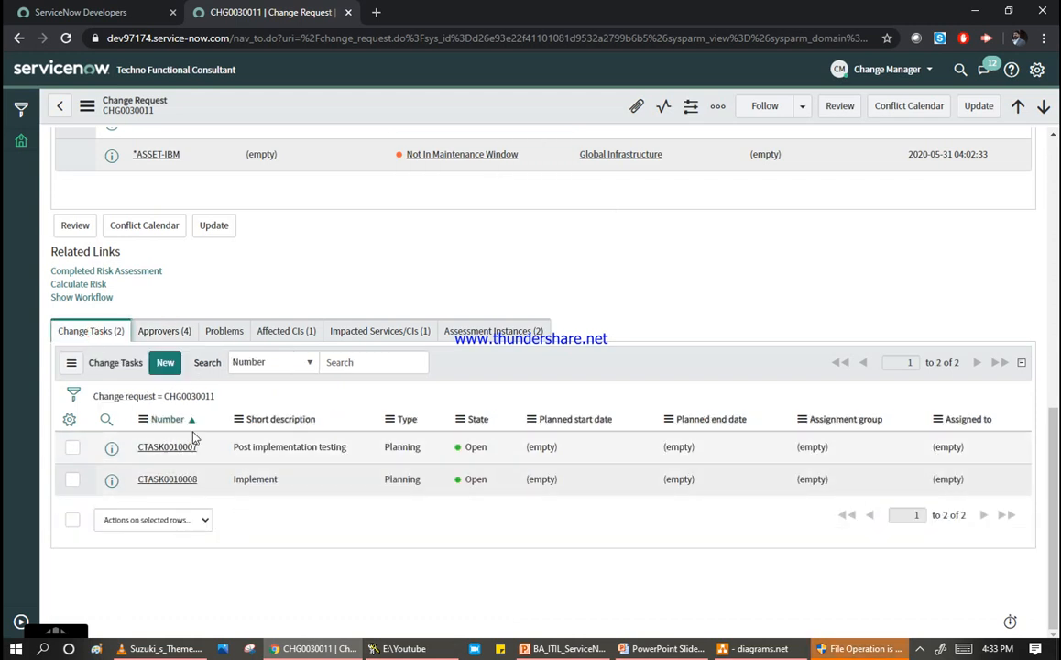
{"action": "left_click", "coordinate": [168, 447], "text": "ctrl"}
{"action": "left_click", "coordinate": [176, 480], "text": "ctrl"}
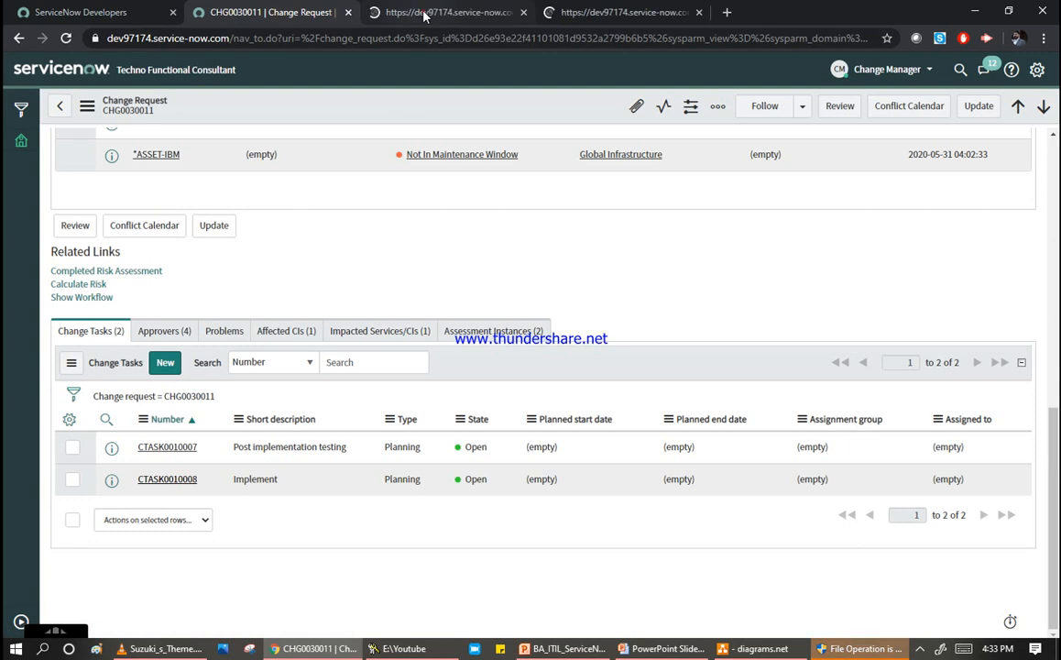
Assign change task CTASK0010007 to the Change Management group and the Change Manager account, and save the record.
{"action": "left_click", "coordinate": [424, 14]}
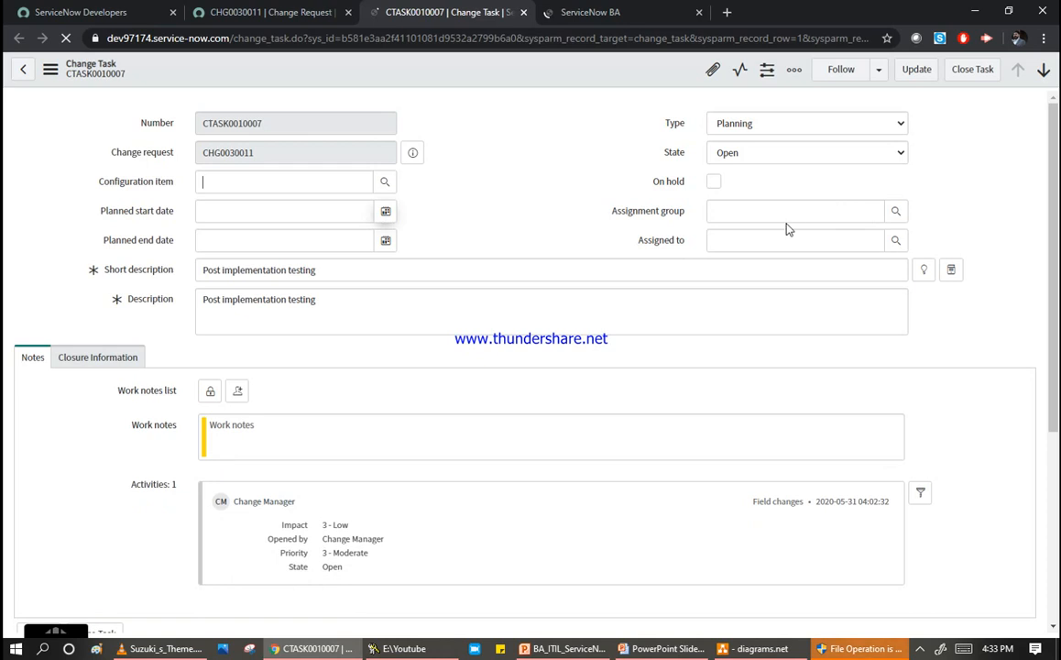
{"action": "left_click", "coordinate": [757, 211]}
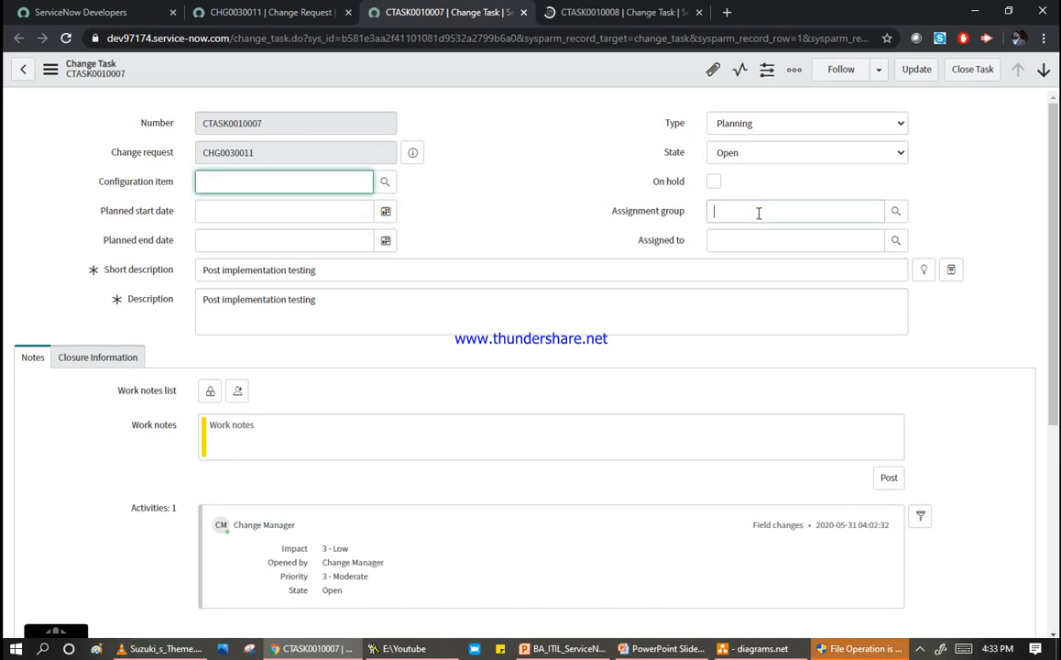
{"action": "type", "text": "Chnage"}
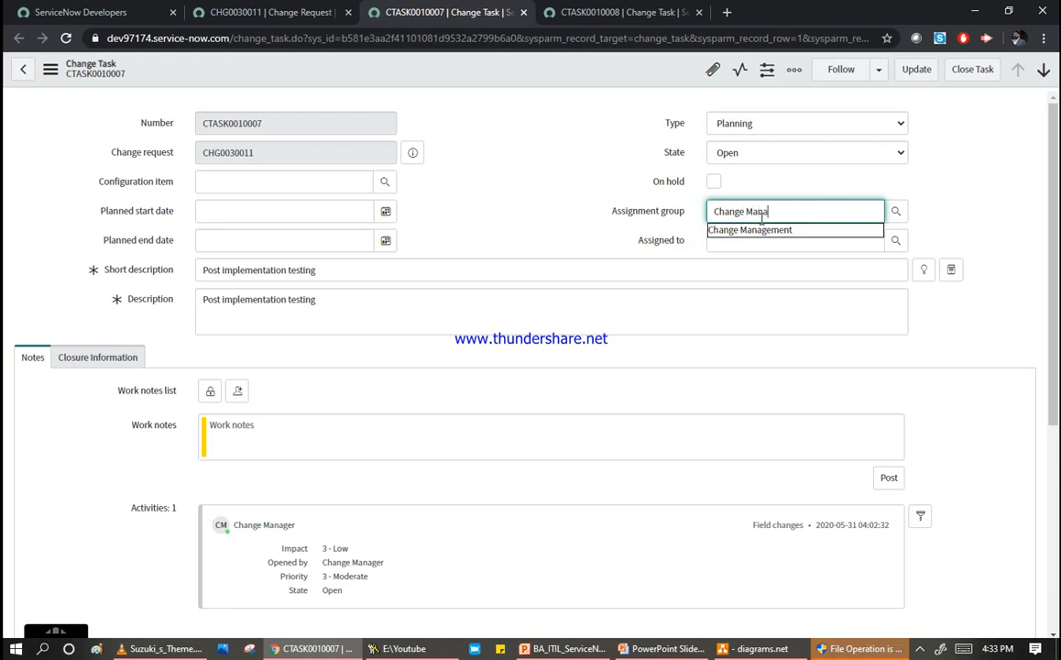
{"action": "left_click", "coordinate": [757, 231]}
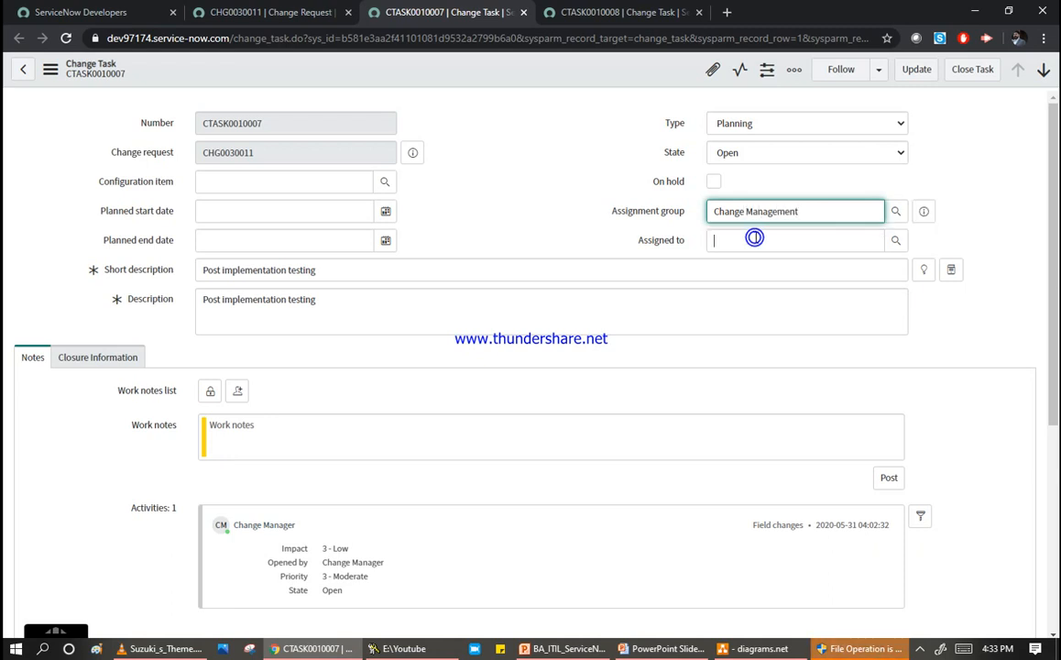
{"action": "type", "text": "Change"}
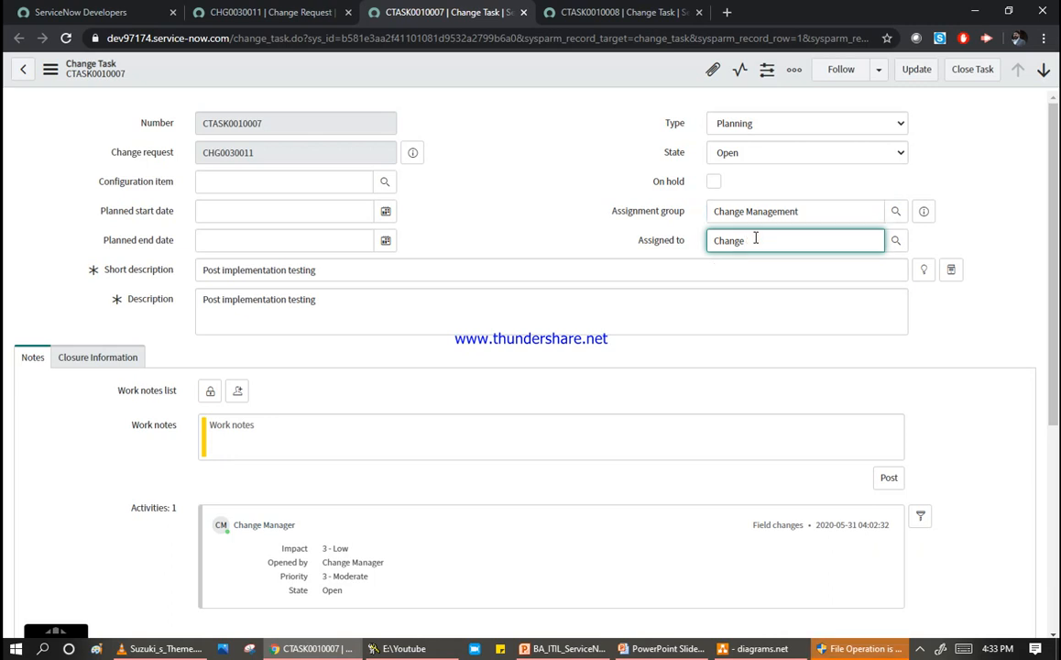
{"action": "left_click", "coordinate": [768, 273]}
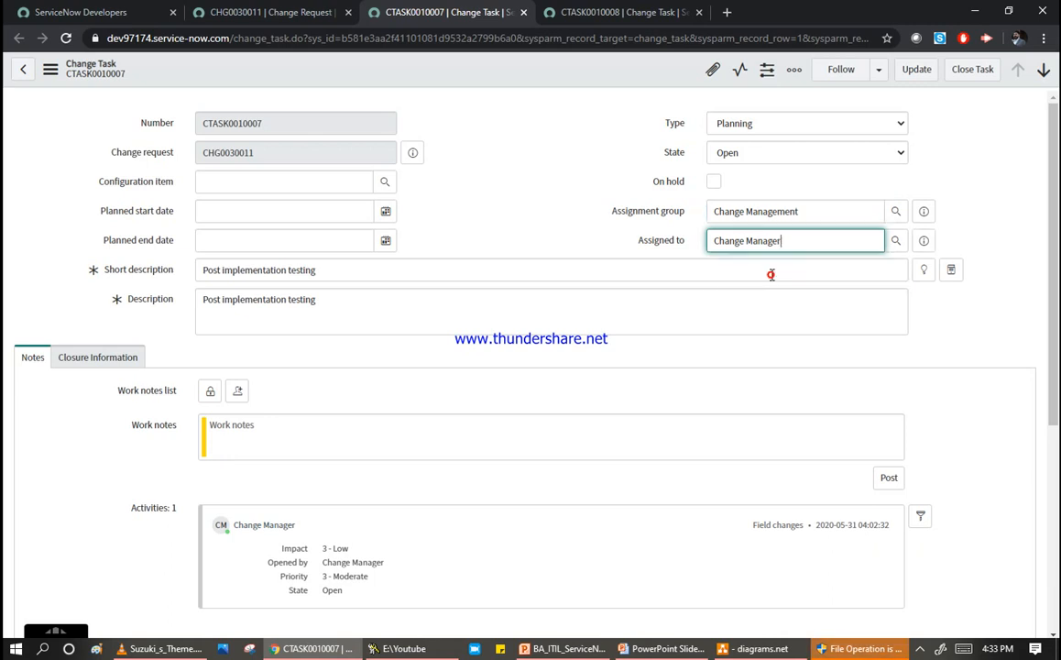
{"action": "left_click", "coordinate": [603, 83]}
{"action": "right_click", "coordinate": [602, 74]}
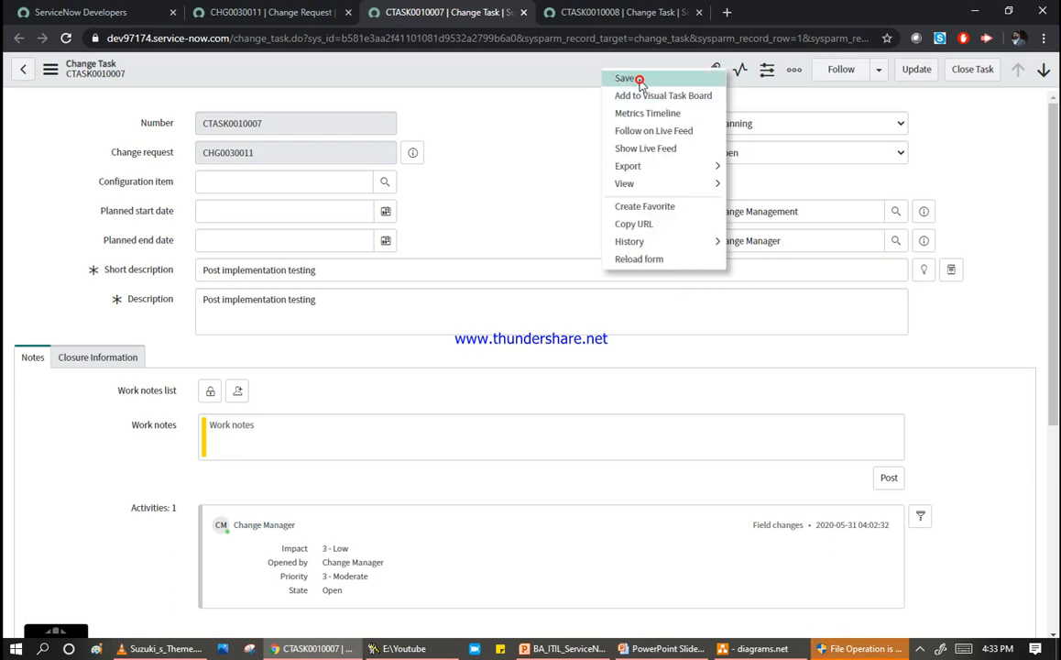
{"action": "left_click", "coordinate": [631, 79]}
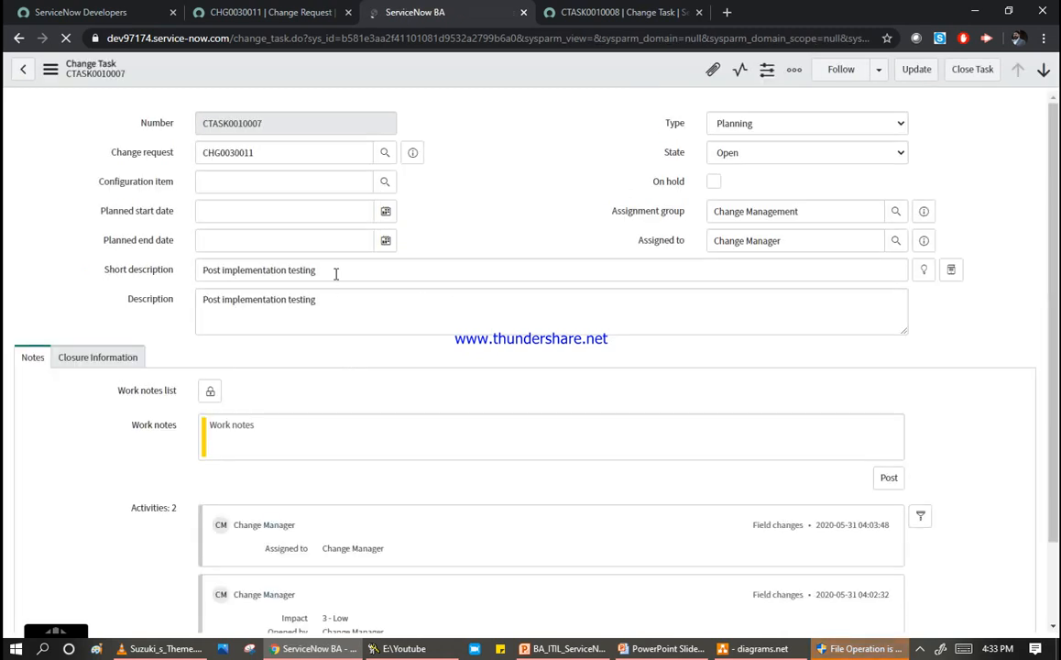
Set the assignment group of change task CTASK0010008 to Change Management.
{"action": "left_click", "coordinate": [602, 16]}
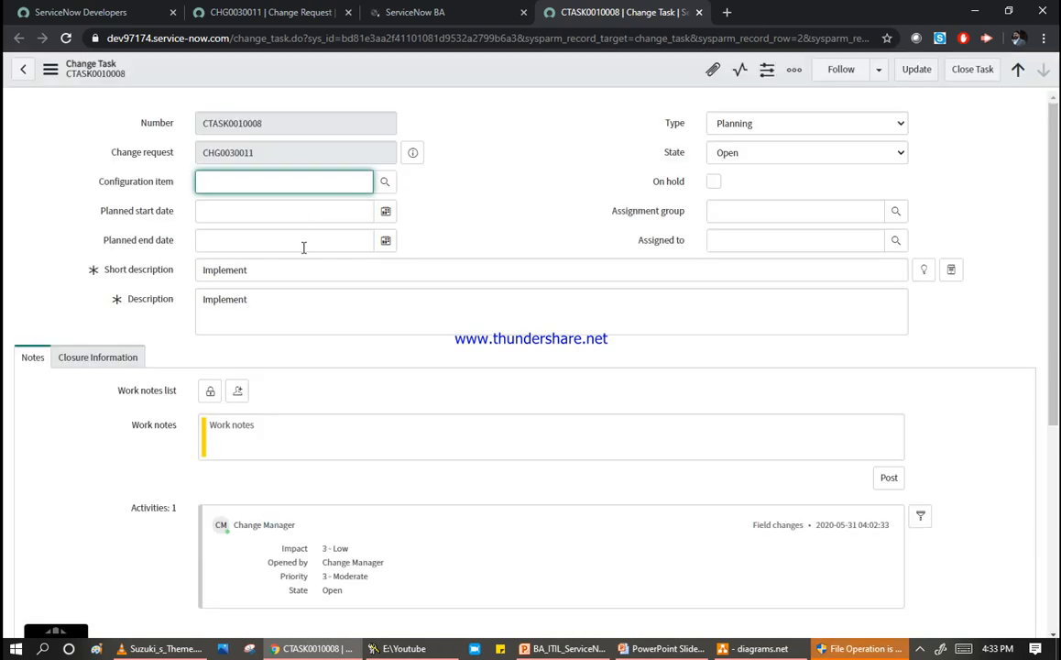
{"action": "left_click", "coordinate": [738, 215]}
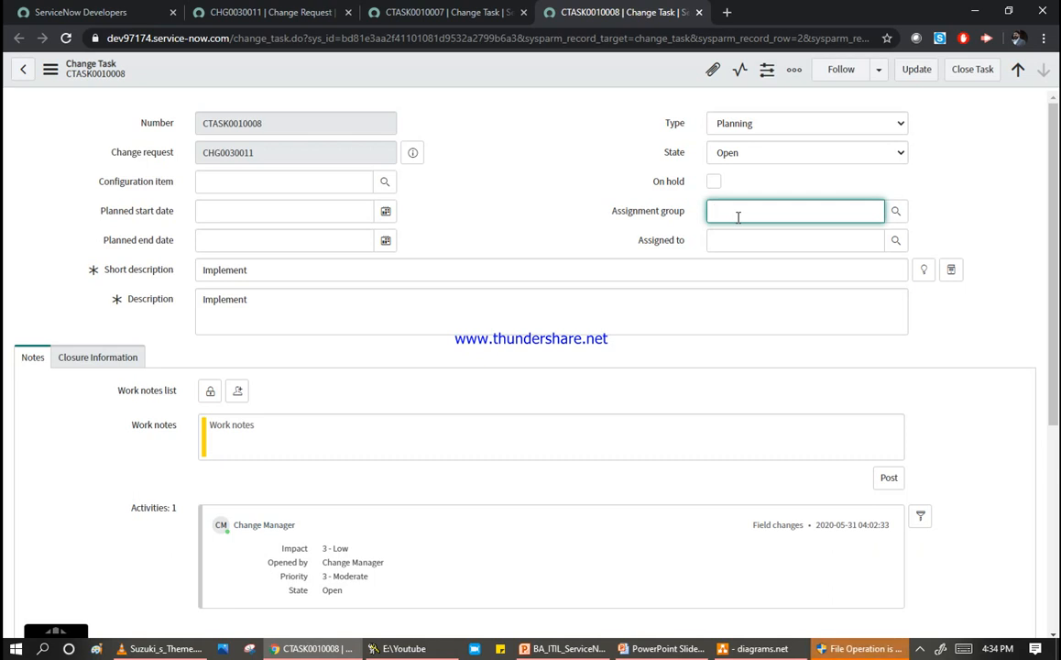
{"action": "type", "text": "ange manba"}
{"action": "key", "text": "BackSpace"}
{"action": "key", "text": "BackSpace"}
{"action": "key", "text": "BackSpace"}
{"action": "type", "text": "a"}
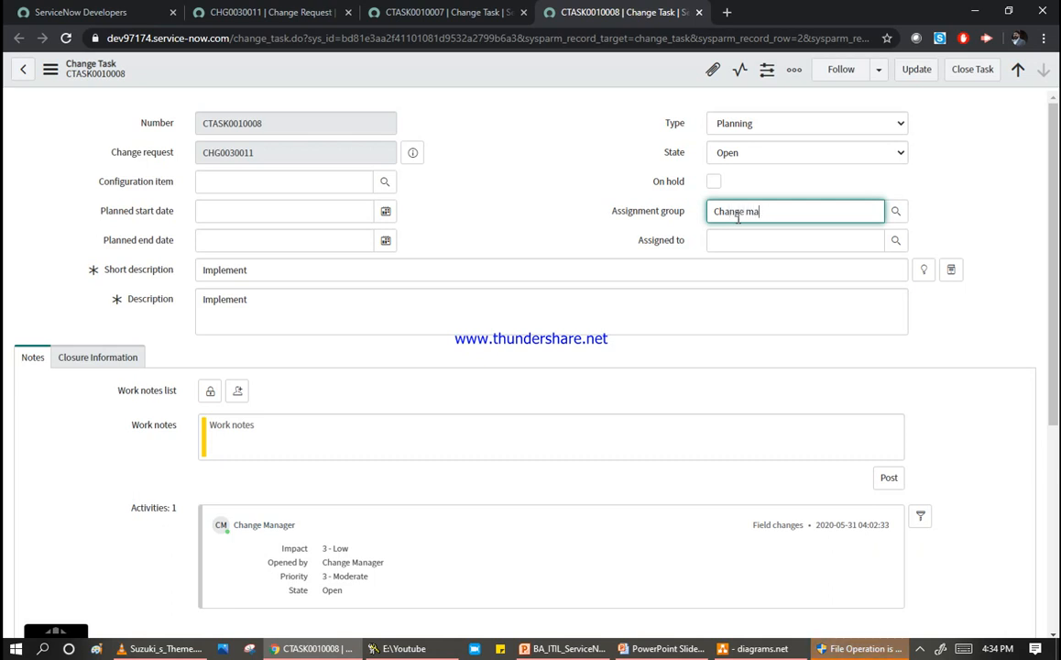
{"action": "type", "text": "nba"}
{"action": "key", "text": "BackSpace"}
{"action": "type", "text": "gewm"}
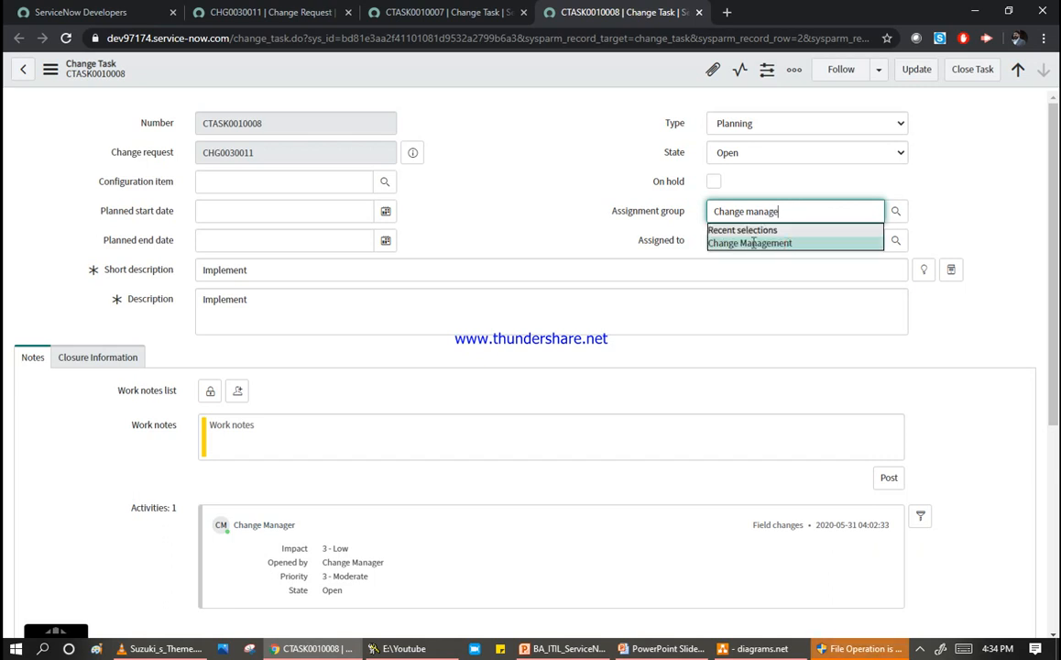
{"action": "left_click", "coordinate": [750, 243]}
Assign CTASK0010008 to the Change Manager account and save the record.
{"action": "left_click", "coordinate": [752, 243]}
{"action": "type", "text": "CXh"}
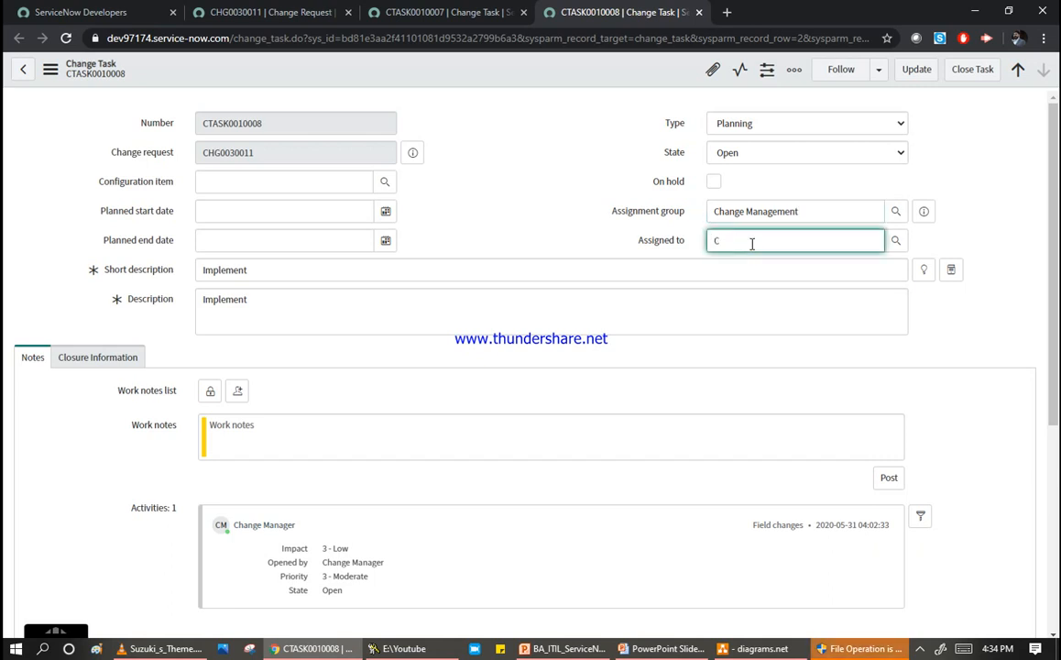
{"action": "type", "text": "hange"}
{"action": "left_click", "coordinate": [752, 274]}
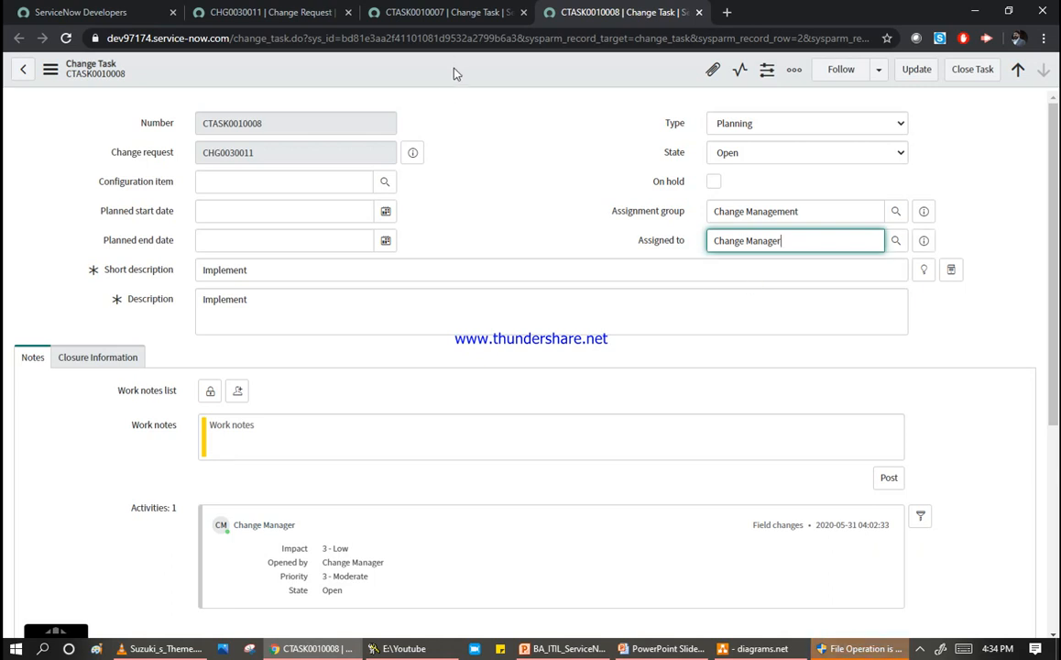
{"action": "right_click", "coordinate": [485, 78]}
{"action": "left_click", "coordinate": [486, 78]}
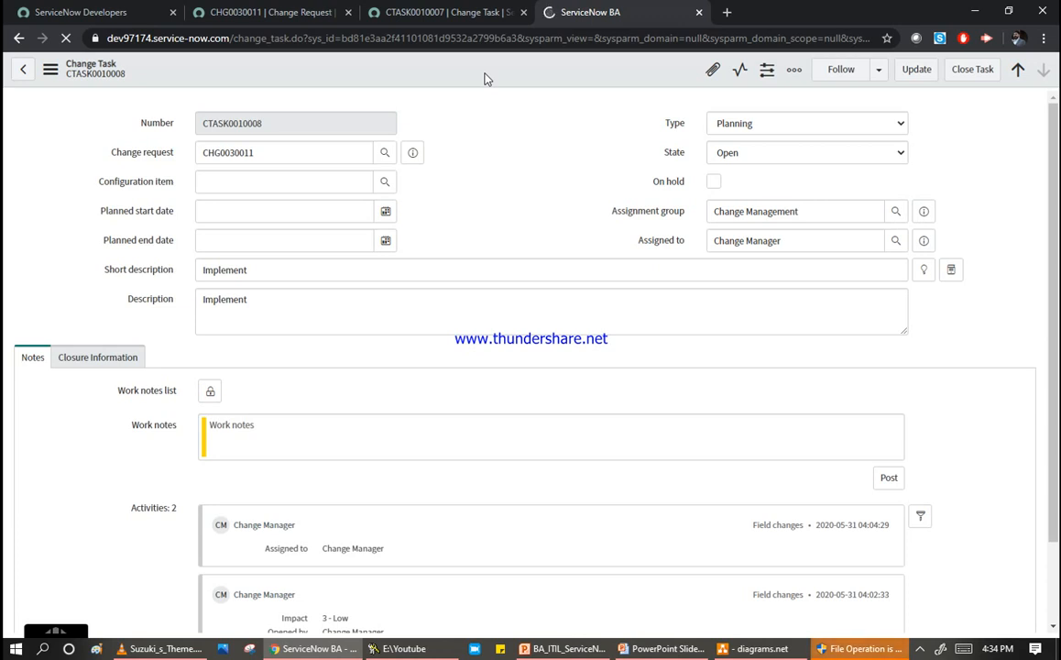
Set the state of CTASK0010008 to In Progress and save the task.
{"action": "left_click", "coordinate": [768, 155]}
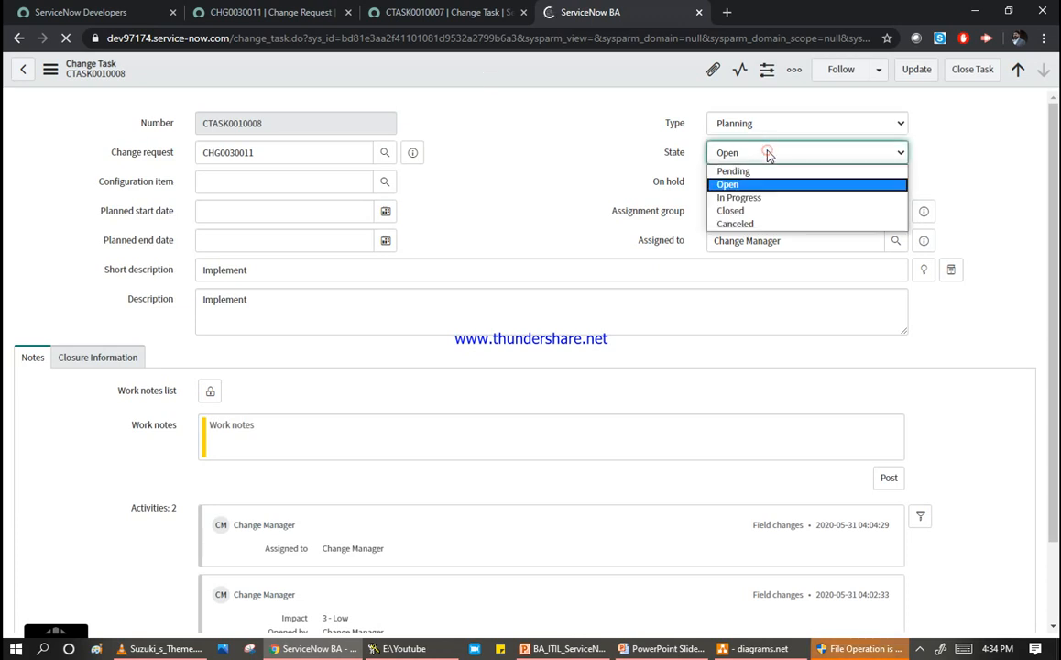
{"action": "left_click", "coordinate": [757, 199]}
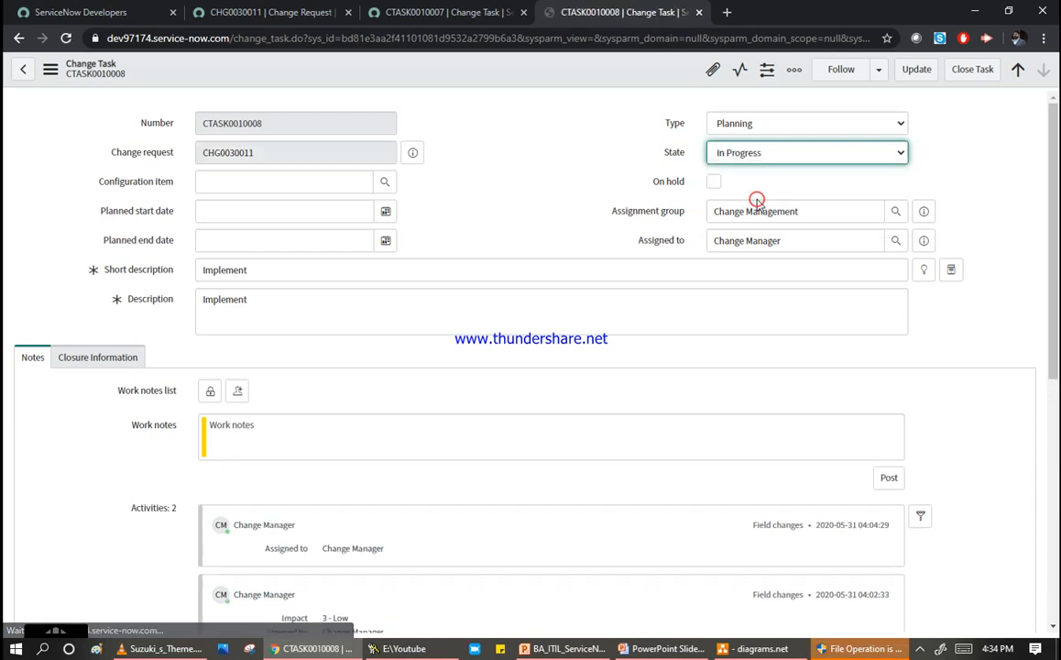
{"action": "right_click", "coordinate": [596, 73]}
{"action": "left_click", "coordinate": [618, 78]}
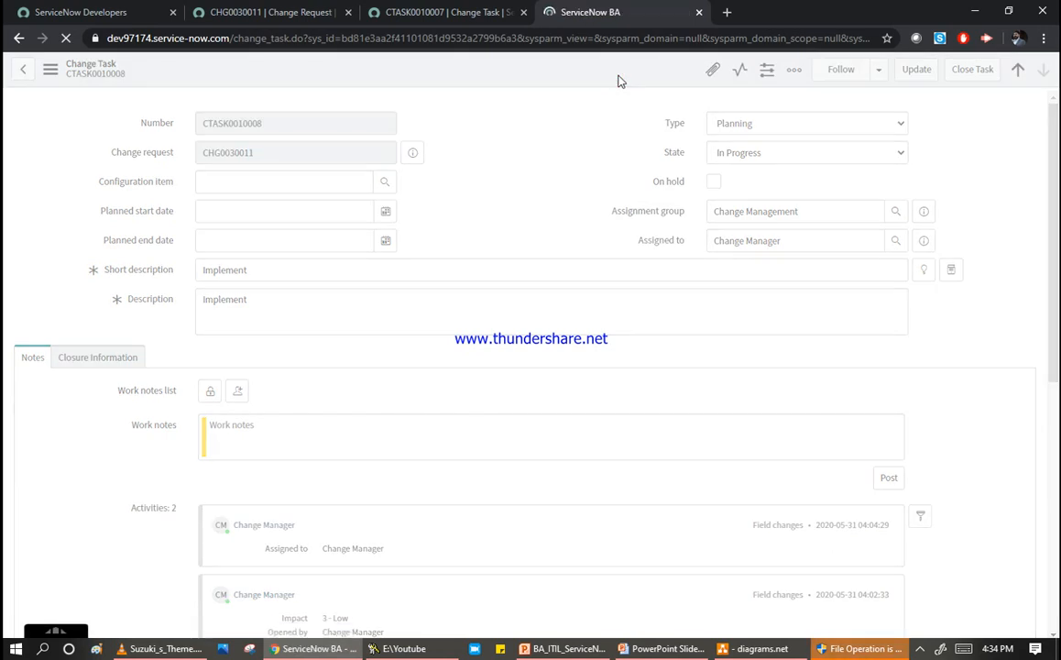
Set the state of CTASK0010008 to Closed, check its closure information, and save the task.
{"action": "left_click", "coordinate": [781, 155]}
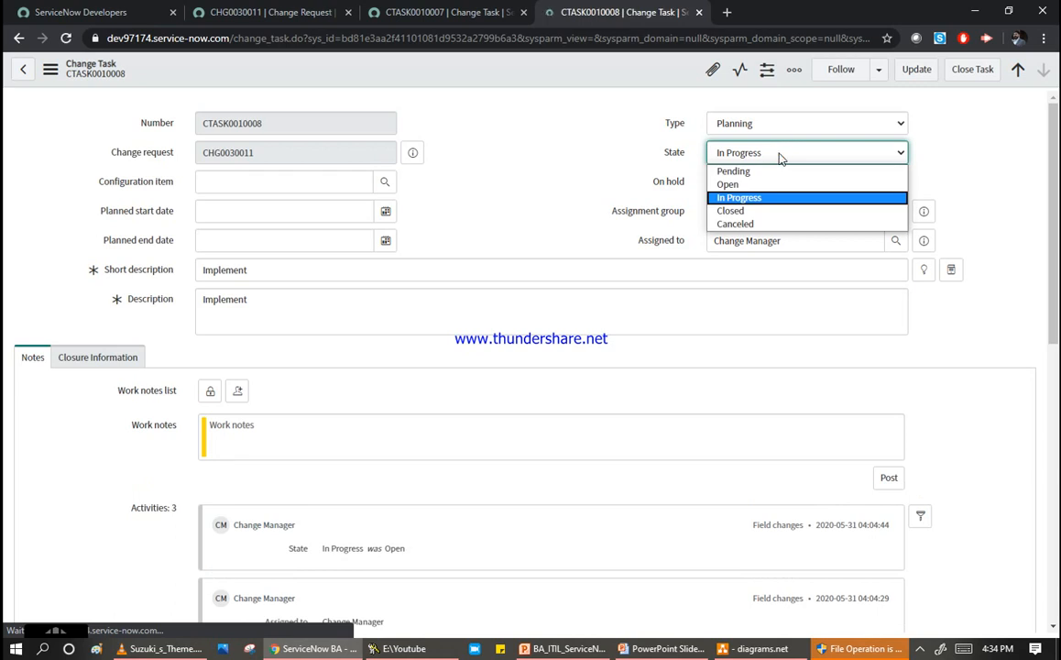
{"action": "left_click", "coordinate": [759, 212]}
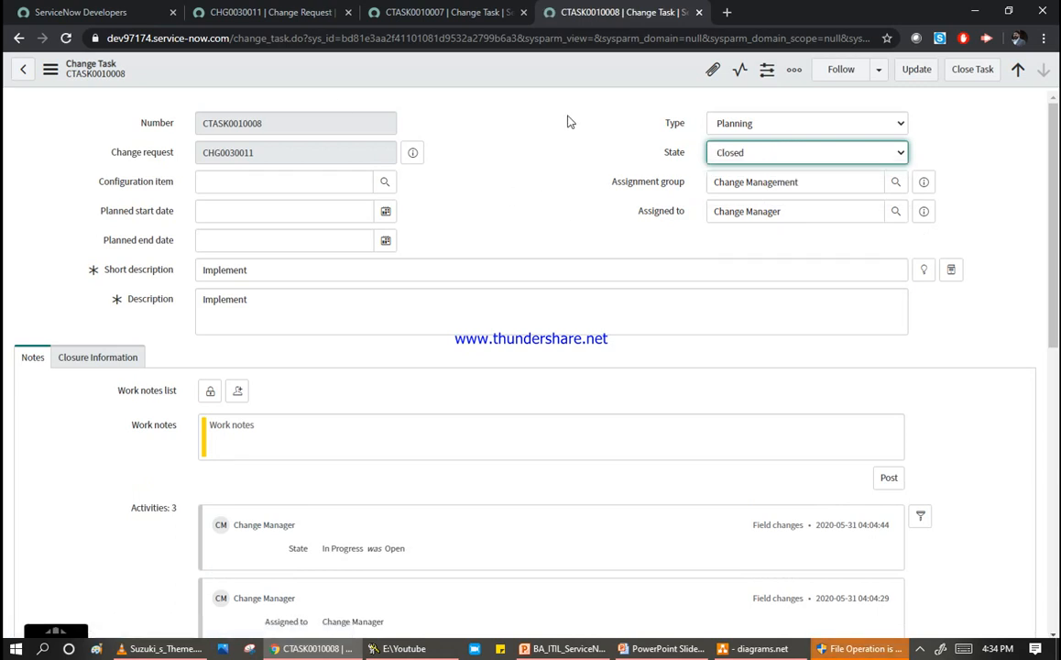
{"action": "left_click", "coordinate": [99, 358]}
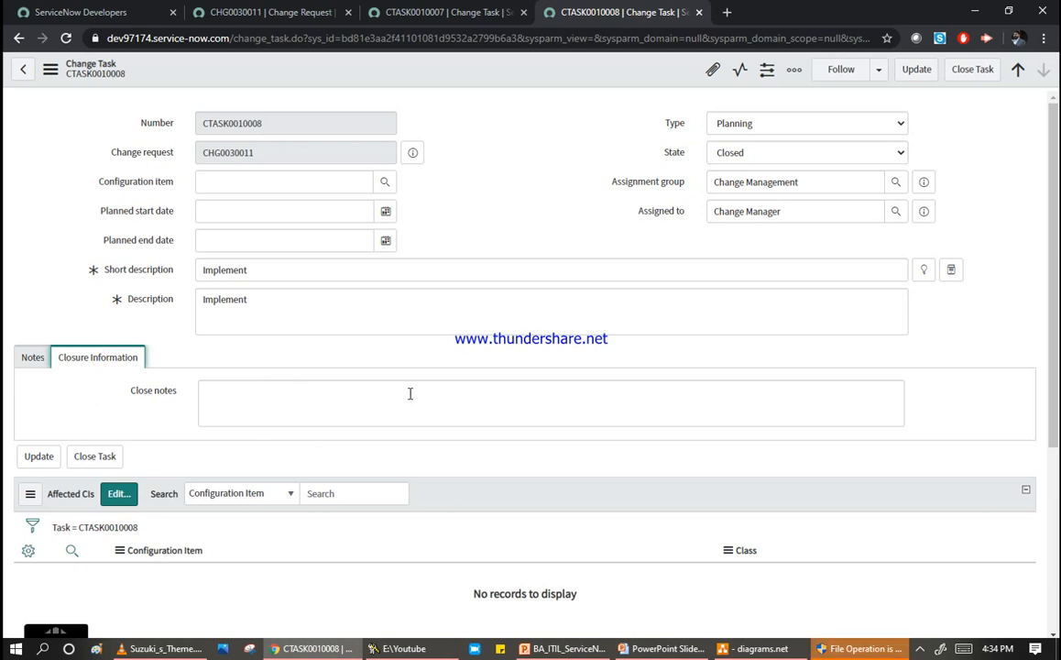
{"action": "right_click", "coordinate": [428, 60]}
{"action": "left_click", "coordinate": [481, 74]}
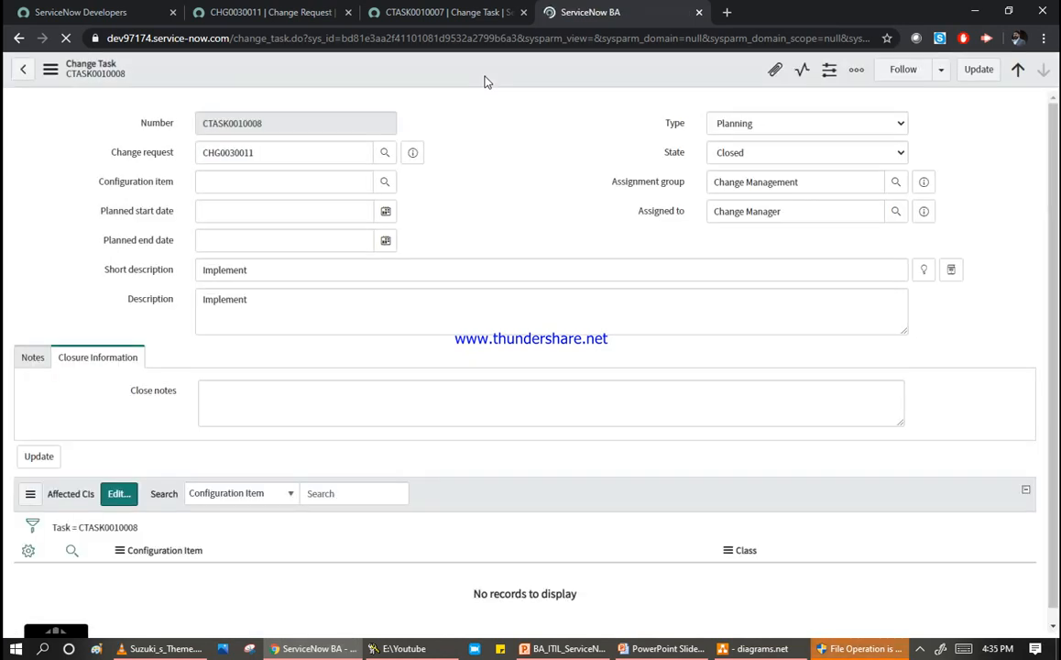
Set the state of the post implementation testing task CTASK0010007 to In Progress and save it.
{"action": "left_click", "coordinate": [448, 10]}
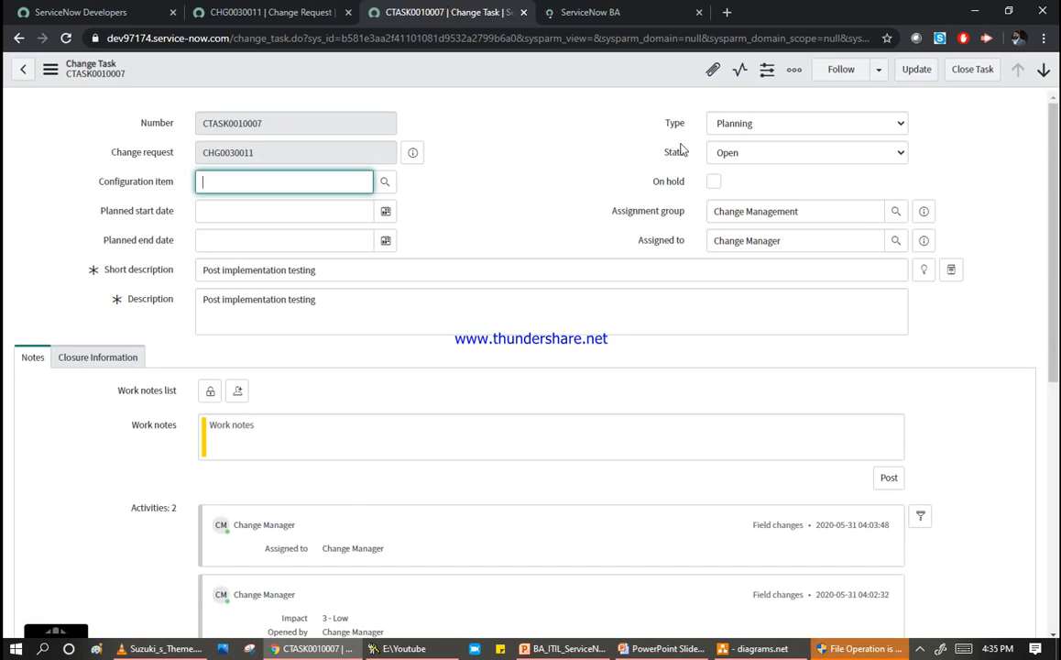
{"action": "left_click", "coordinate": [760, 156]}
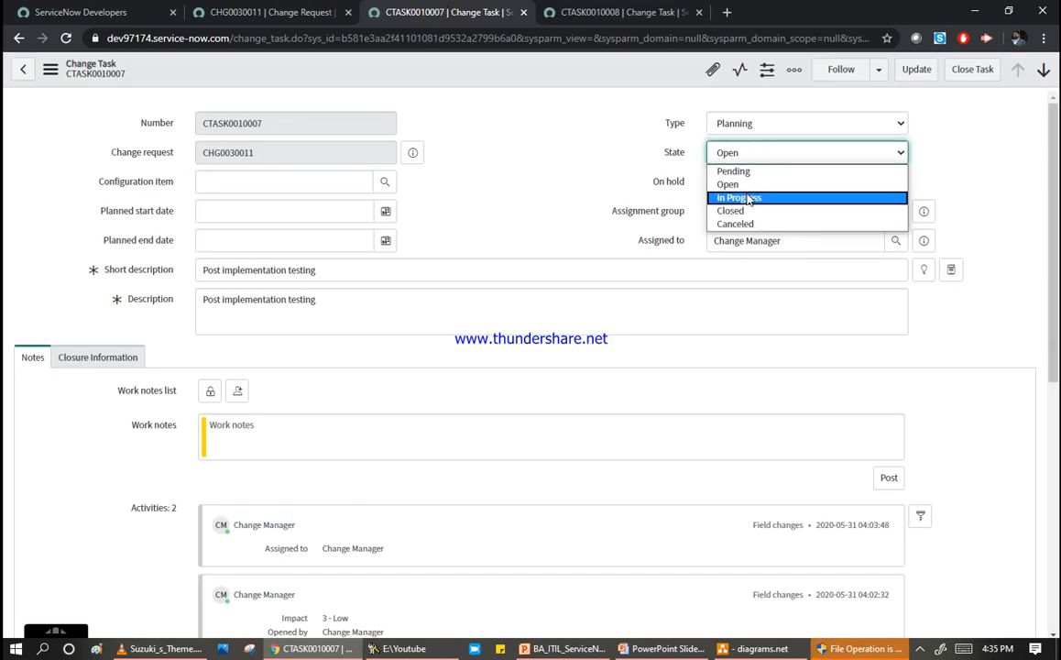
{"action": "left_click", "coordinate": [750, 194]}
{"action": "right_click", "coordinate": [611, 66]}
{"action": "left_click", "coordinate": [624, 71]}
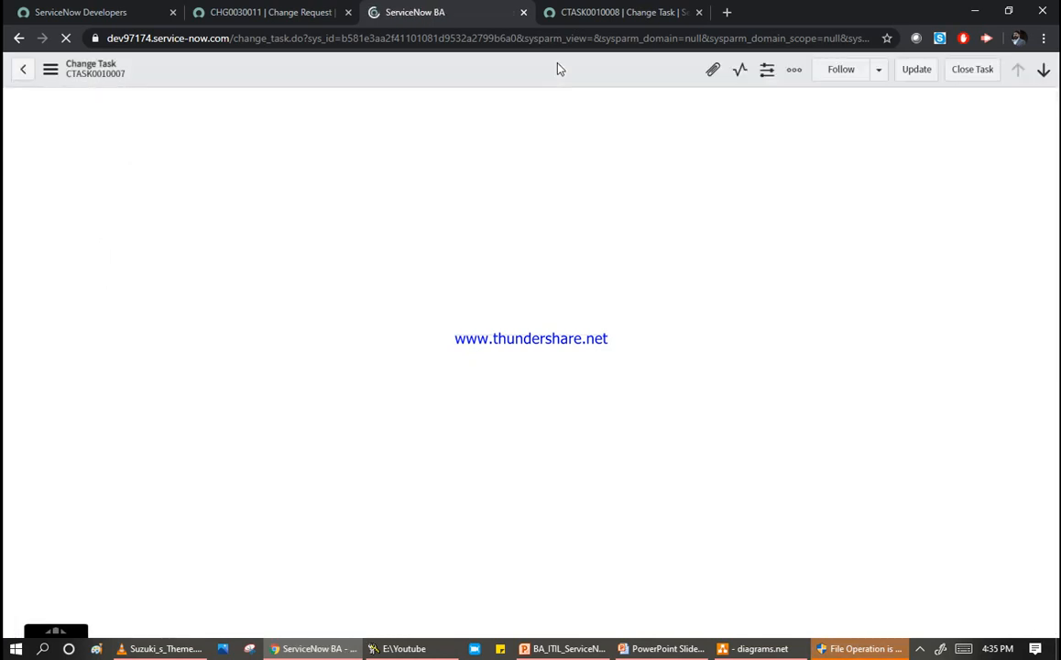
Close change task CTASK0010007 with the Close Task action.
{"action": "right_click", "coordinate": [559, 67]}
{"action": "left_click", "coordinate": [500, 70]}
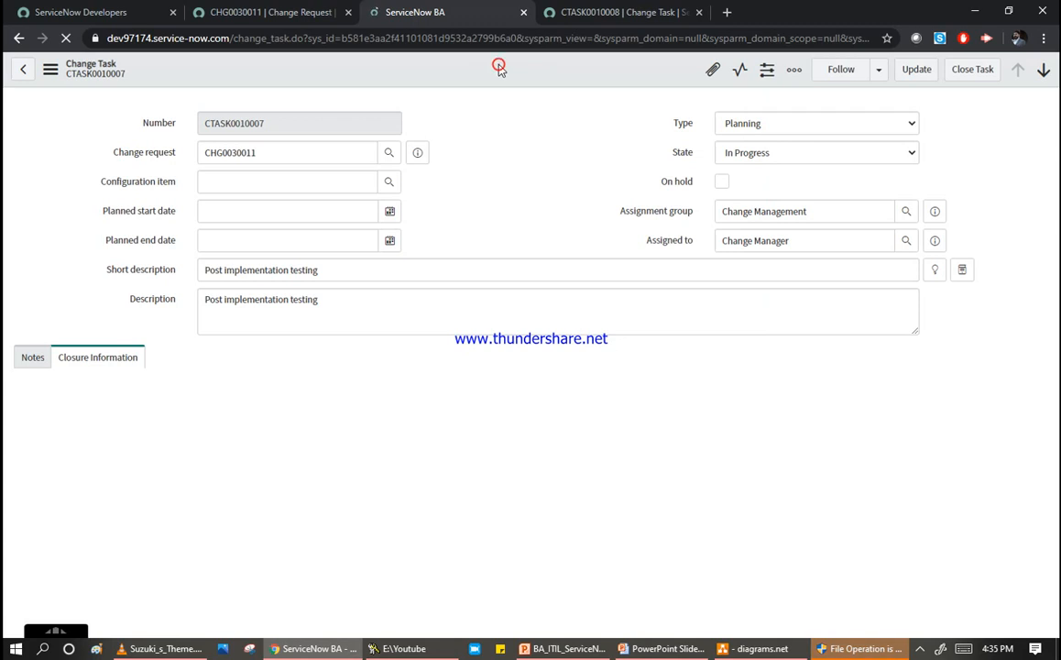
{"action": "left_click", "coordinate": [981, 75]}
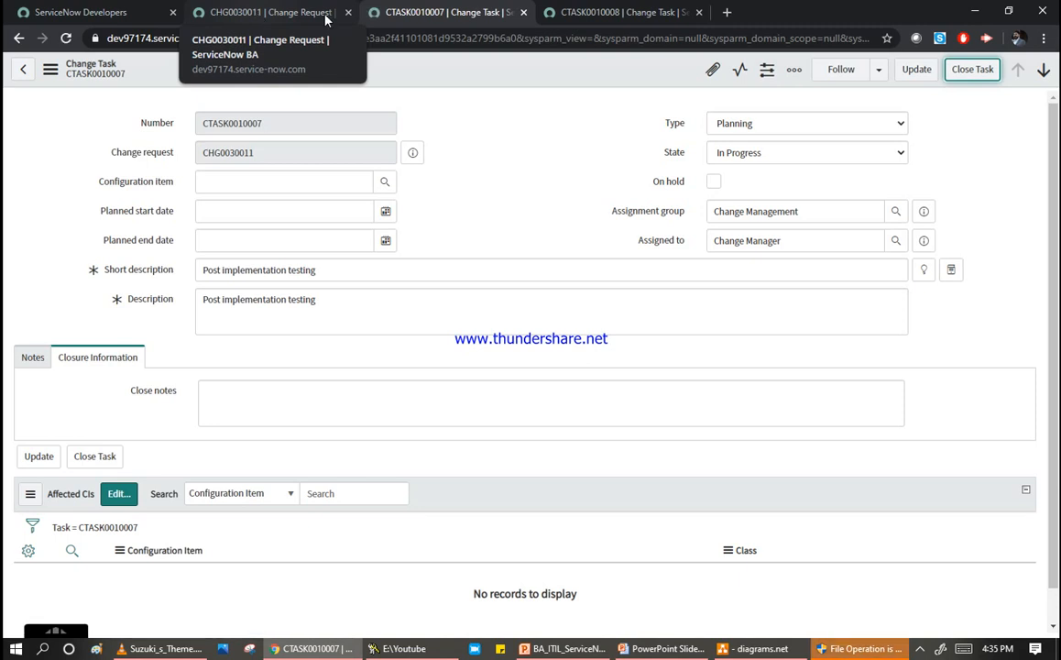
{"action": "left_click", "coordinate": [974, 70]}
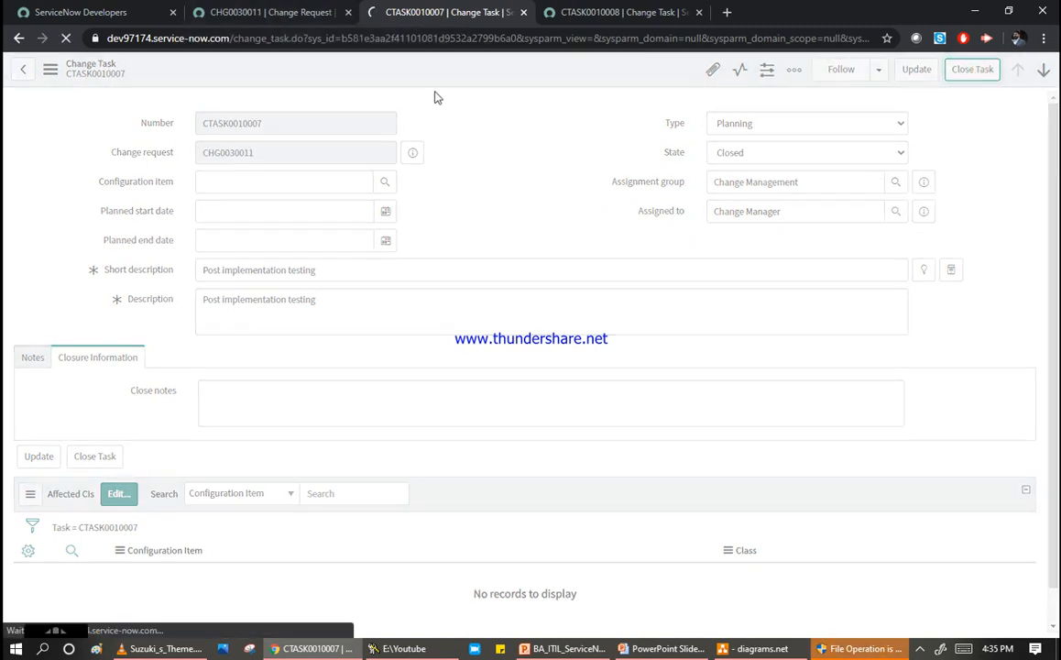
Return to change request CHG0030011 and reload its form.
{"action": "left_click", "coordinate": [231, 15]}
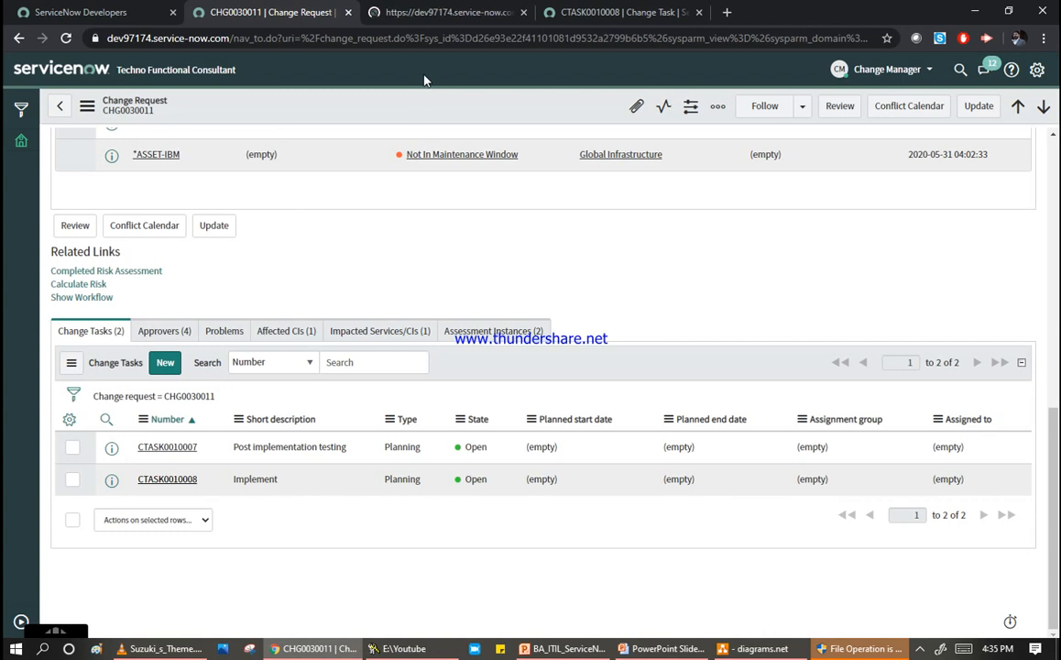
{"action": "right_click", "coordinate": [423, 108]}
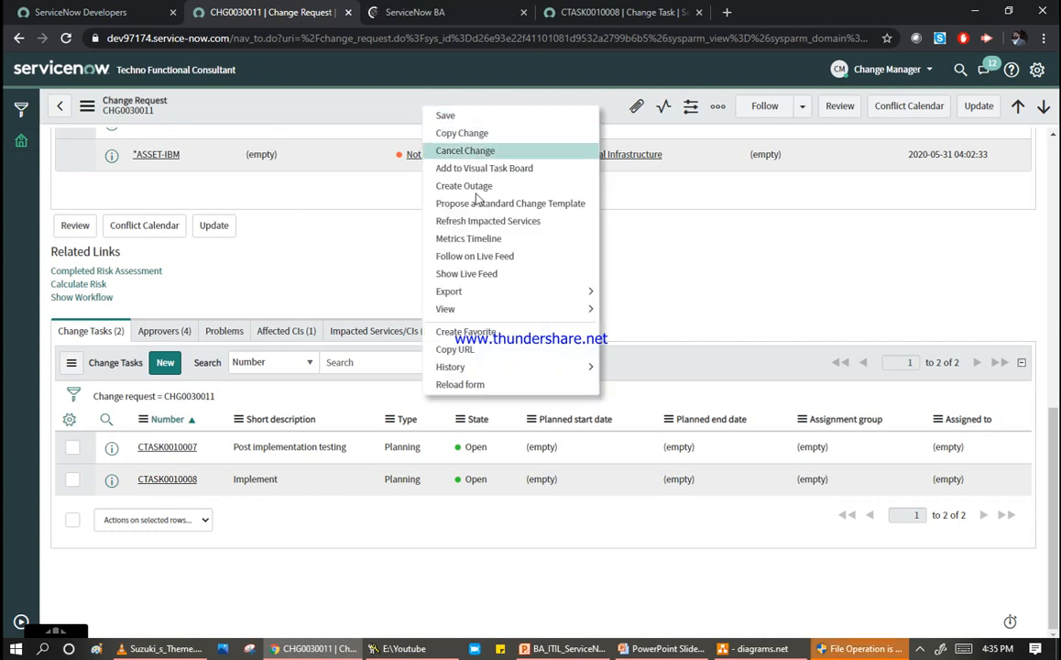
{"action": "left_click", "coordinate": [473, 386]}
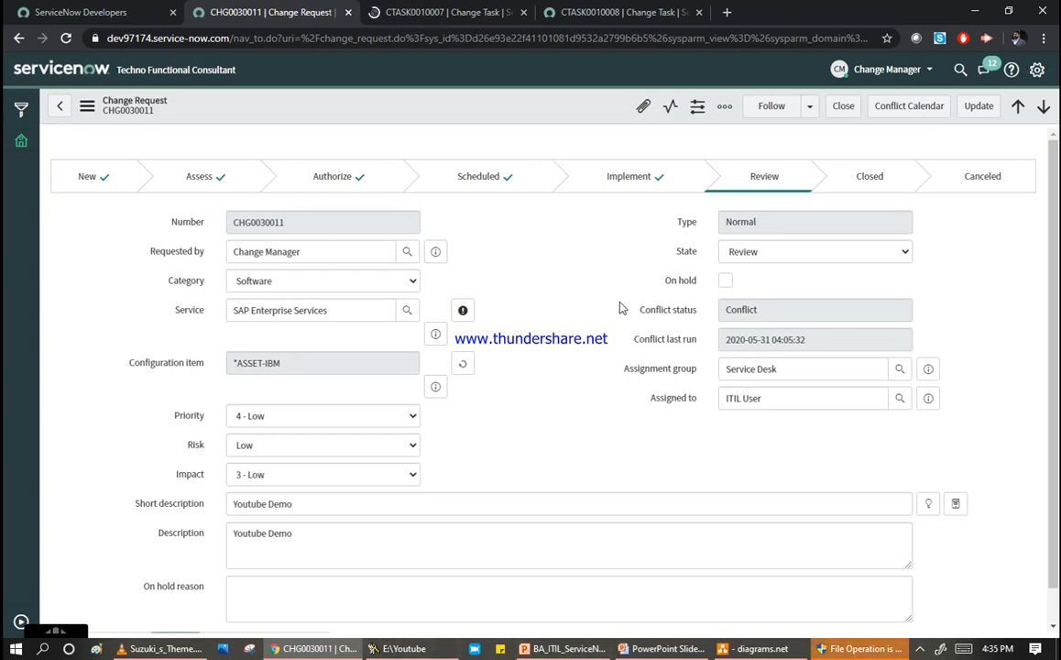
Examine the reloaded change request's process stage, state field and detected conflicts.
{"action": "scroll", "coordinate": [547, 287], "scroll_direction": "down", "scroll_amount": 2}
{"action": "scroll", "coordinate": [538, 292], "scroll_direction": "down", "scroll_amount": 3}
{"action": "scroll", "coordinate": [639, 342], "scroll_direction": "up", "scroll_amount": 4}
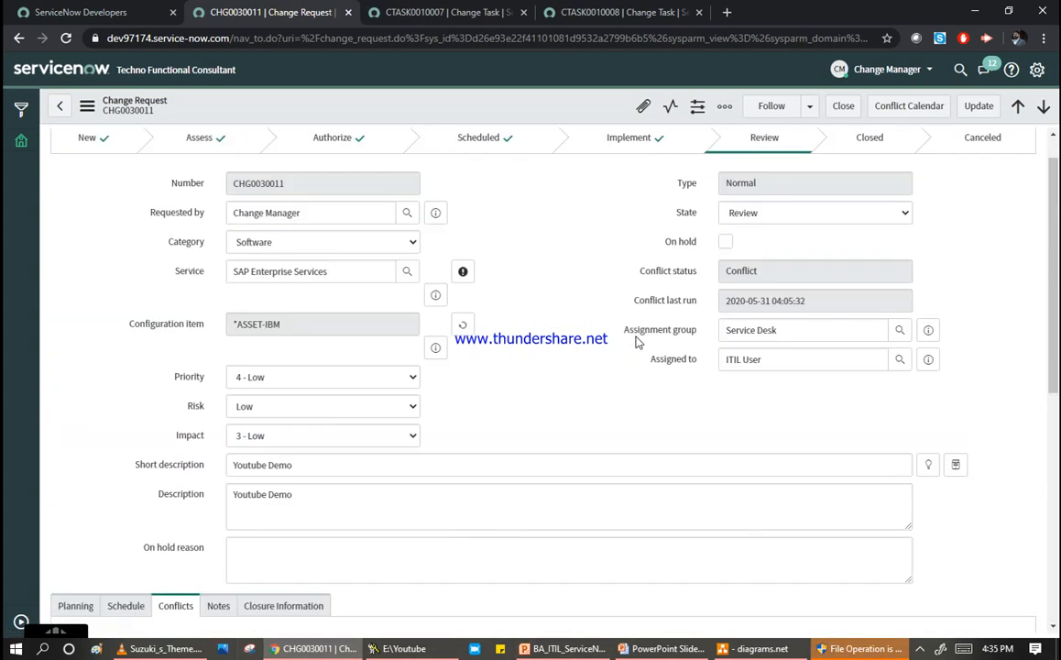
{"action": "scroll", "coordinate": [639, 342], "scroll_direction": "up", "scroll_amount": 1}
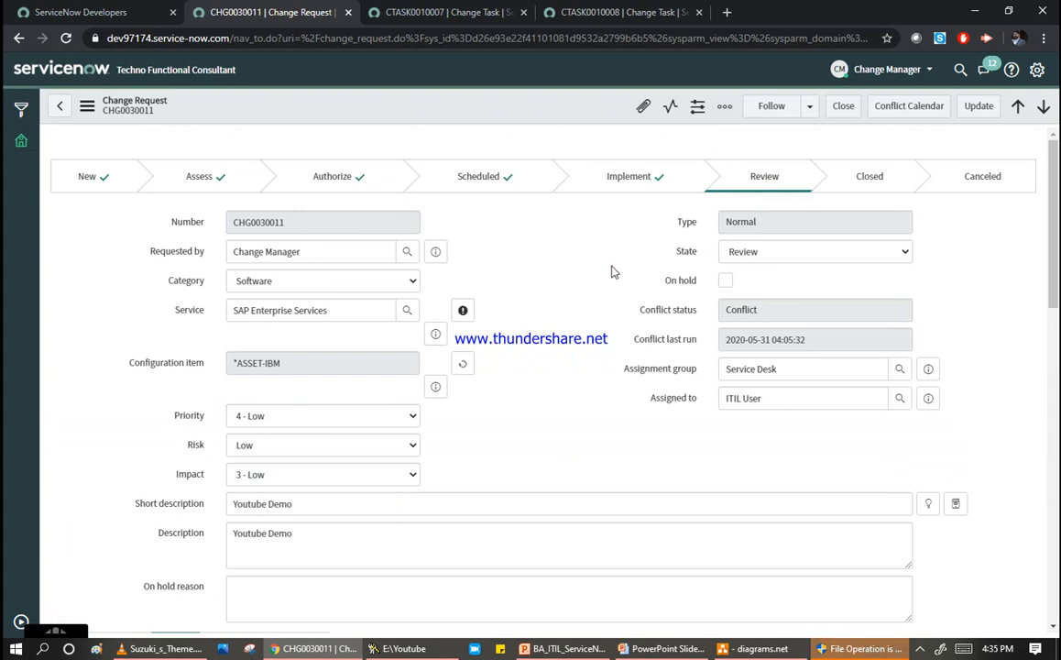
{"action": "scroll", "coordinate": [592, 272], "scroll_direction": "down", "scroll_amount": 4}
{"action": "scroll", "coordinate": [592, 272], "scroll_direction": "down", "scroll_amount": 1}
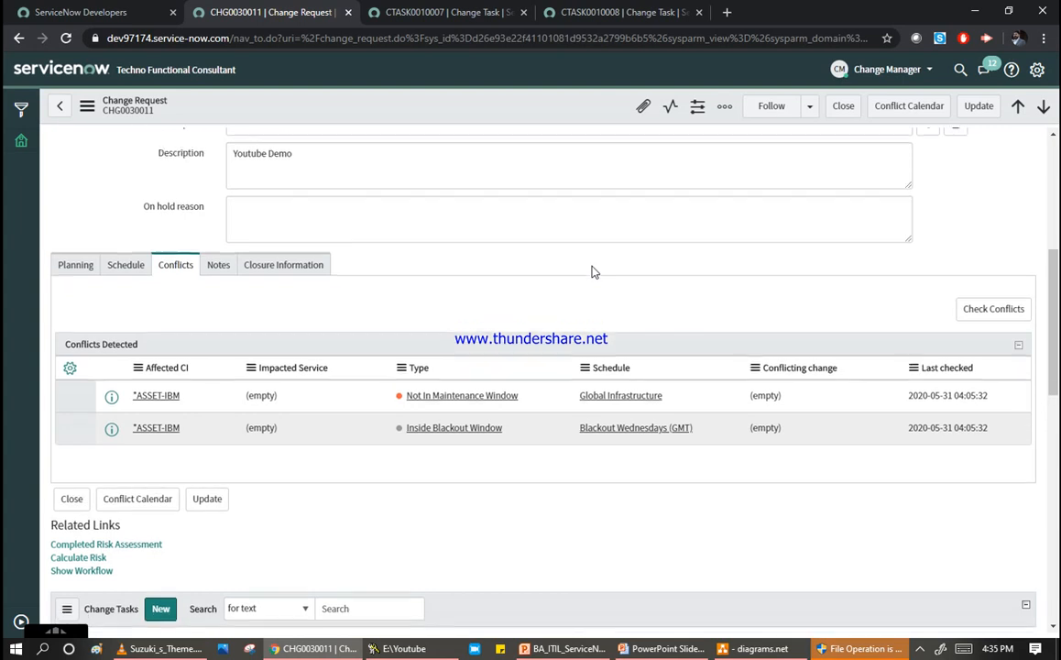
{"action": "scroll", "coordinate": [738, 261], "scroll_direction": "up", "scroll_amount": 3}
{"action": "left_click", "coordinate": [725, 207]}
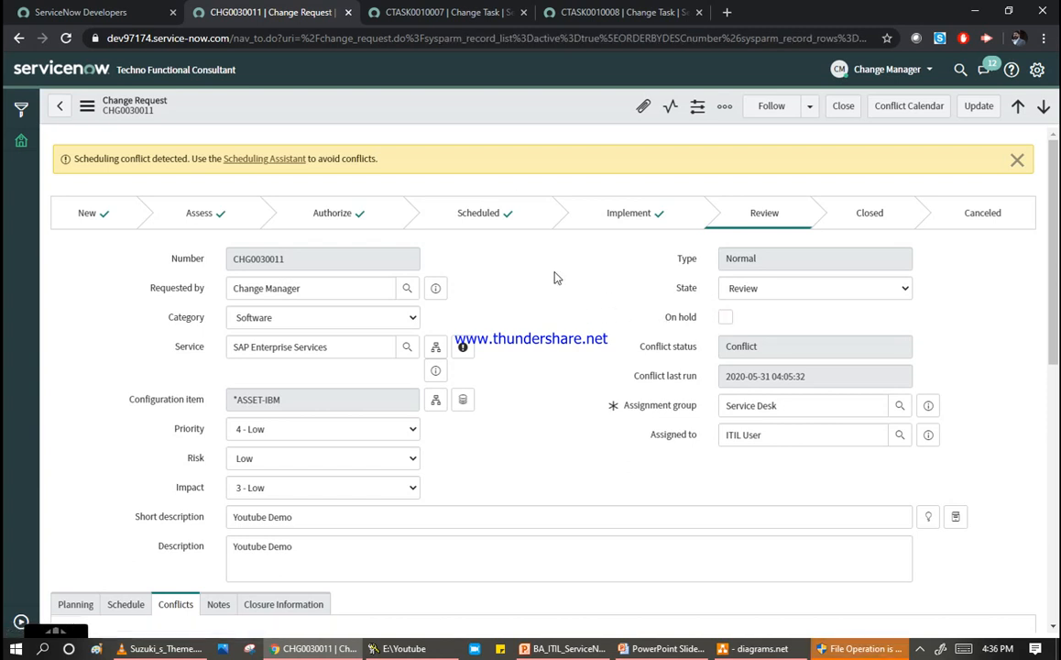
Review change request CHG0030011 and open its schedule details to check the planned and actual dates.
{"action": "scroll", "coordinate": [555, 277], "scroll_direction": "down", "scroll_amount": 4}
{"action": "scroll", "coordinate": [556, 275], "scroll_direction": "up", "scroll_amount": 4}
{"action": "scroll", "coordinate": [545, 358], "scroll_direction": "down", "scroll_amount": 2}
{"action": "scroll", "coordinate": [565, 357], "scroll_direction": "up", "scroll_amount": 2}
{"action": "scroll", "coordinate": [508, 419], "scroll_direction": "down", "scroll_amount": 4}
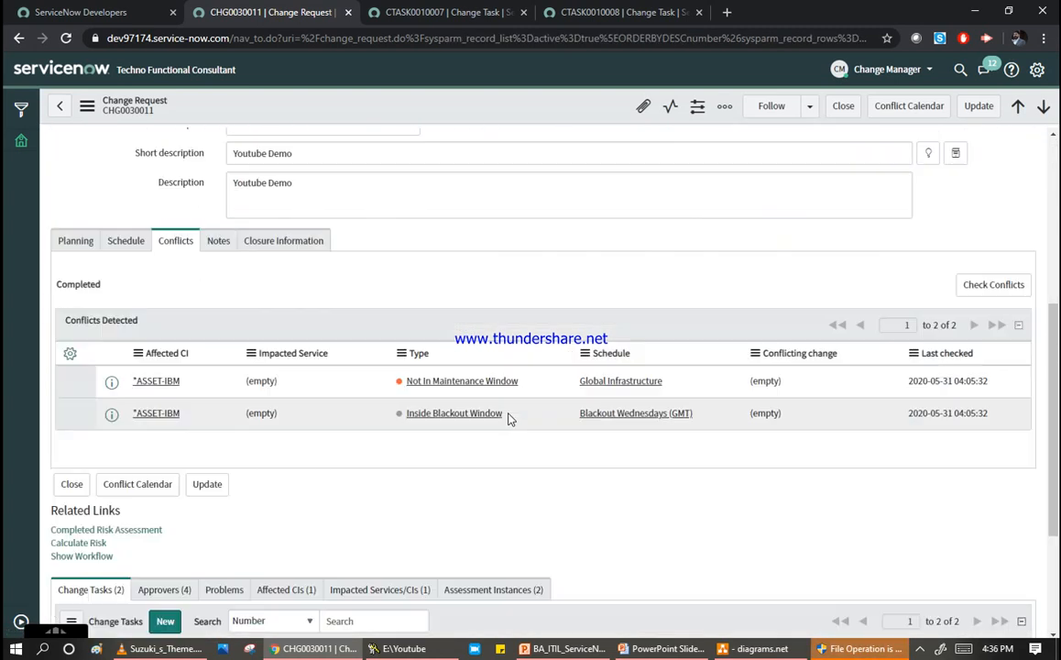
{"action": "scroll", "coordinate": [463, 378], "scroll_direction": "up", "scroll_amount": 1}
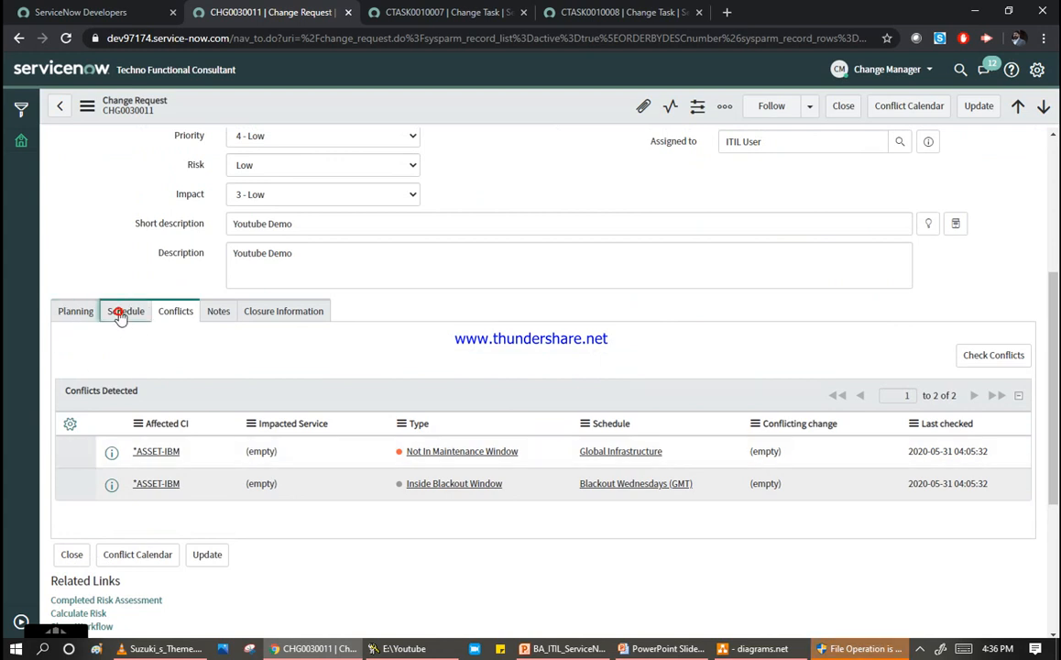
{"action": "left_click", "coordinate": [118, 314]}
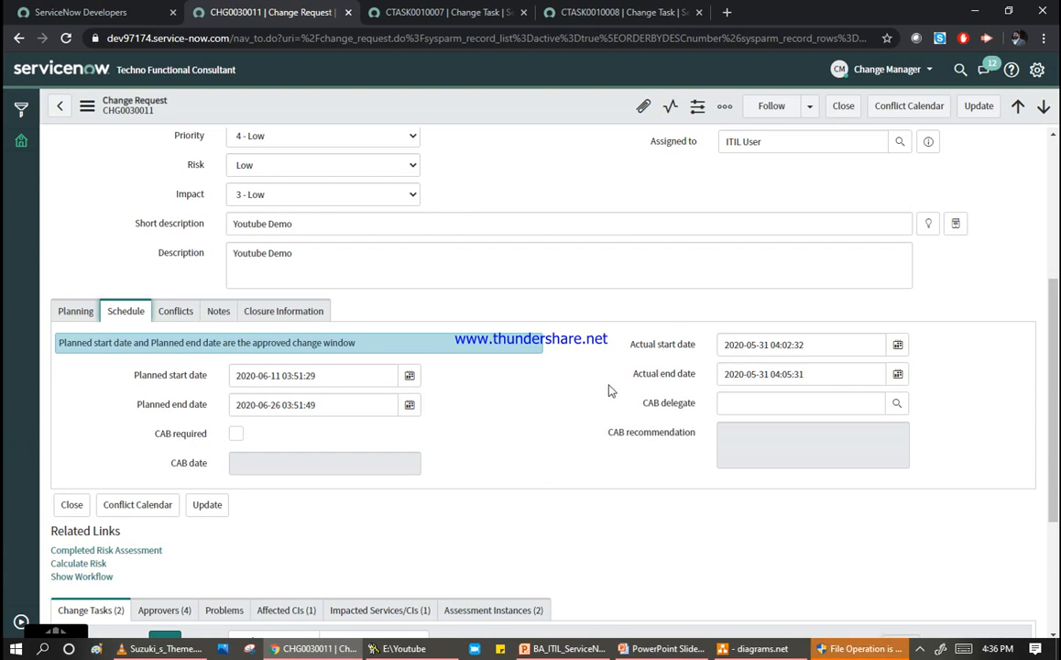
Personalize the Change Tasks list columns by adding Actual start and Actual end and removing Planned start date and Planned end date.
{"action": "scroll", "coordinate": [612, 390], "scroll_direction": "down", "scroll_amount": 4}
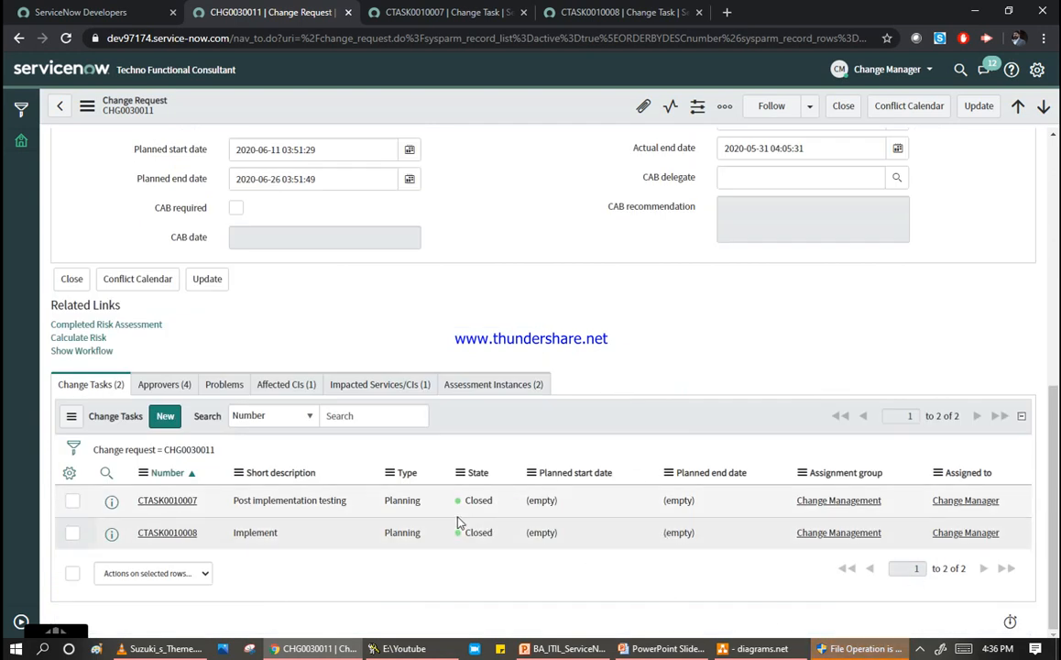
{"action": "left_click", "coordinate": [72, 472]}
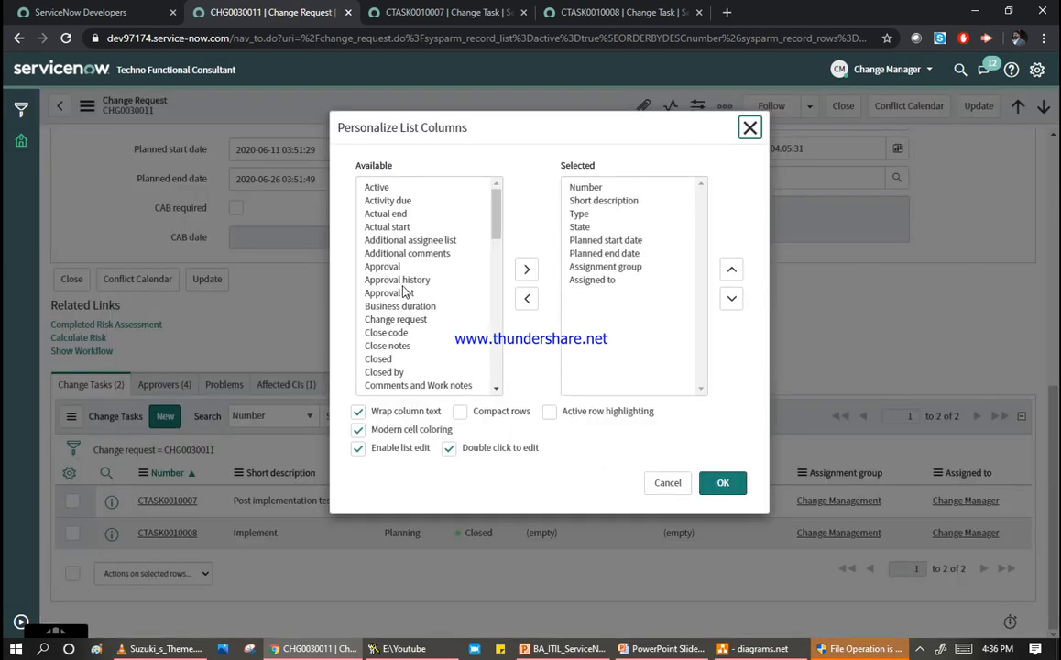
{"action": "left_click", "coordinate": [406, 281]}
{"action": "type", "text": "ac"}
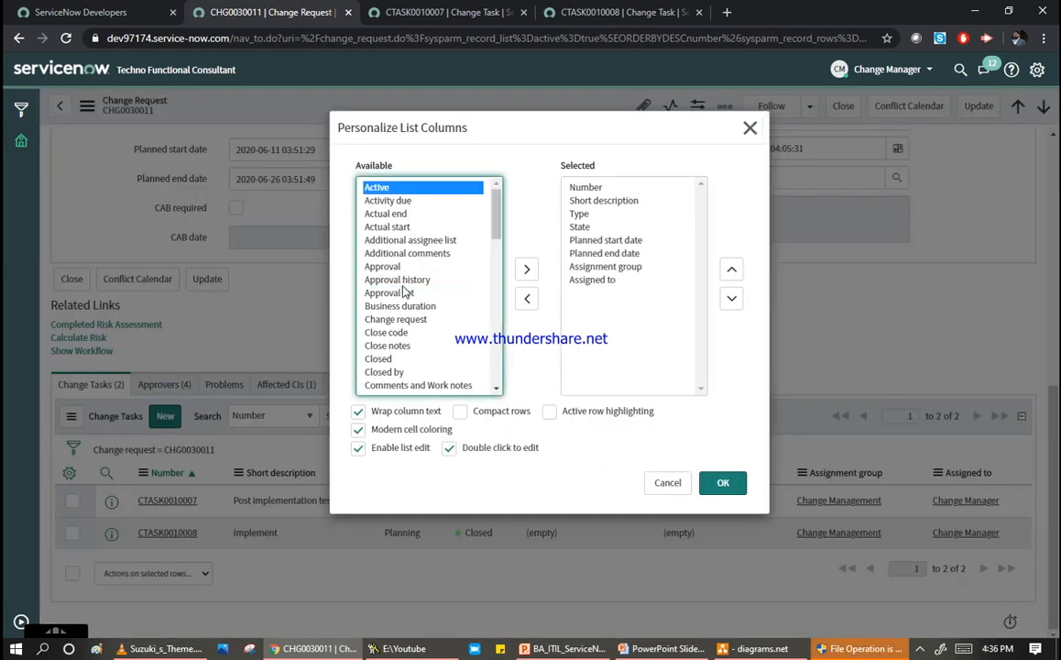
{"action": "double_click", "coordinate": [404, 226]}
{"action": "double_click", "coordinate": [398, 214]}
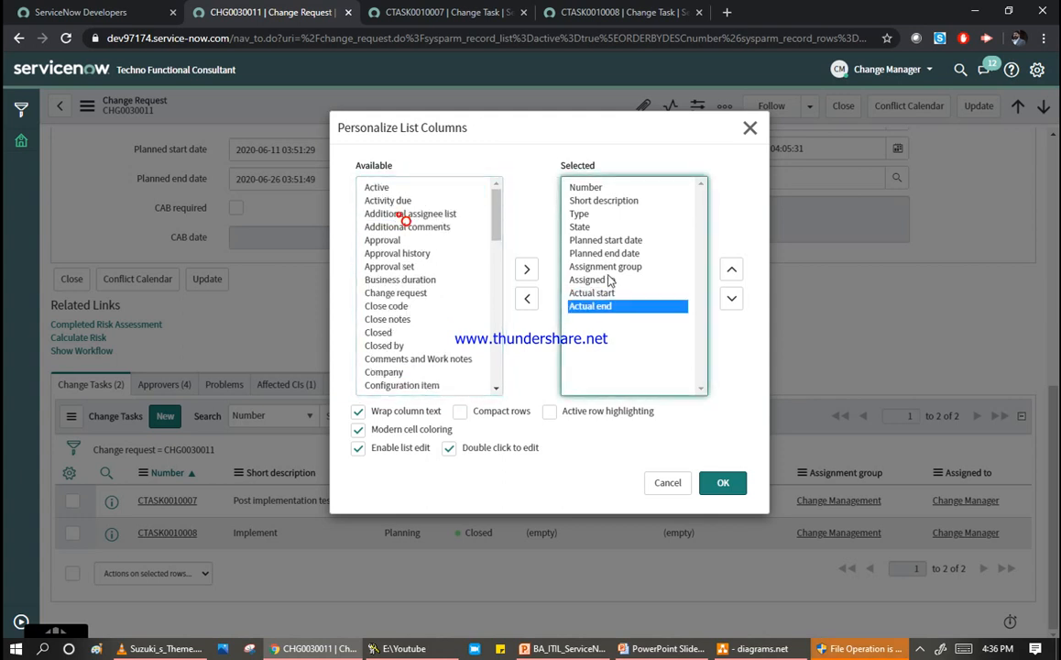
{"action": "double_click", "coordinate": [602, 253]}
{"action": "double_click", "coordinate": [604, 241]}
{"action": "left_click", "coordinate": [724, 483]}
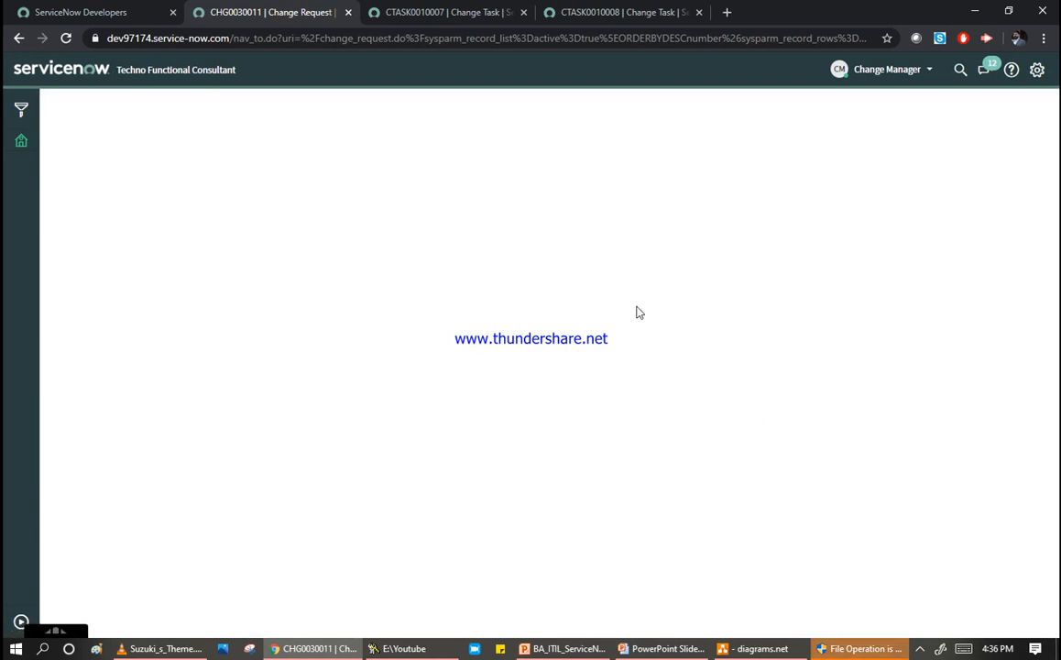
Compare the actual end of task CTASK0010007 with the change request's actual end date.
{"action": "scroll", "coordinate": [594, 290], "scroll_direction": "down", "scroll_amount": 3}
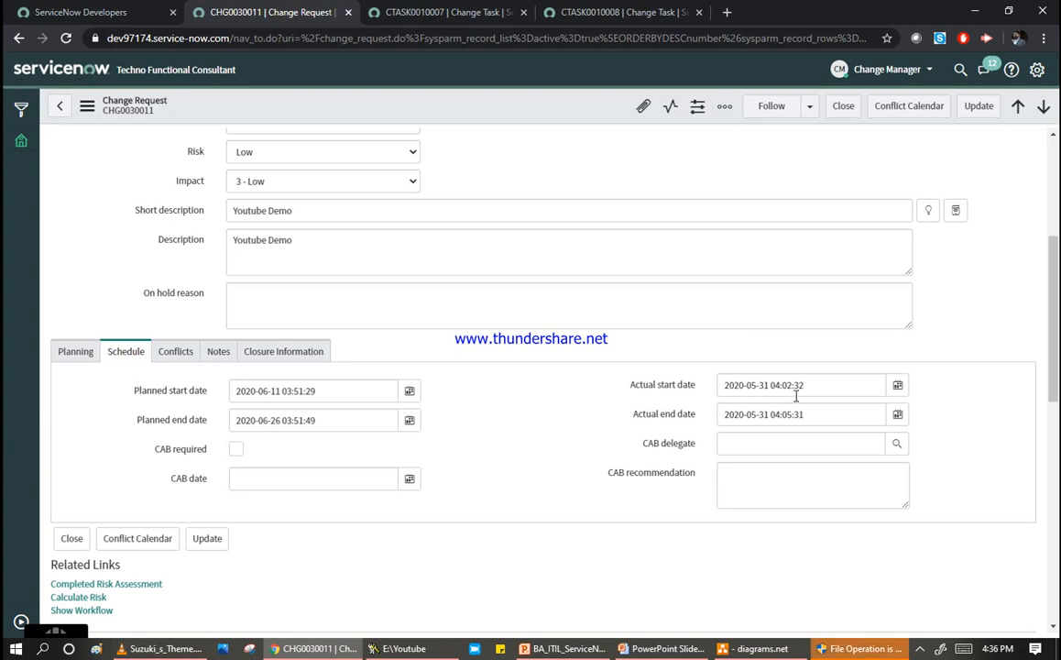
{"action": "scroll", "coordinate": [810, 389], "scroll_direction": "down", "scroll_amount": 3}
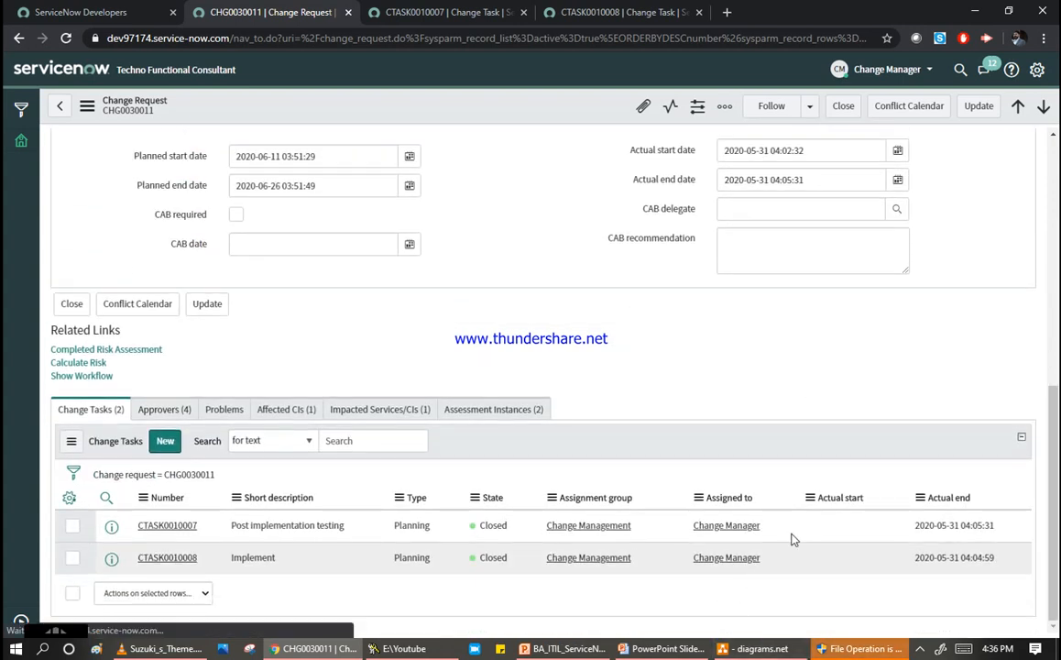
{"action": "scroll", "coordinate": [825, 525], "scroll_direction": "up", "scroll_amount": 7}
{"action": "scroll", "coordinate": [830, 522], "scroll_direction": "down", "scroll_amount": 7}
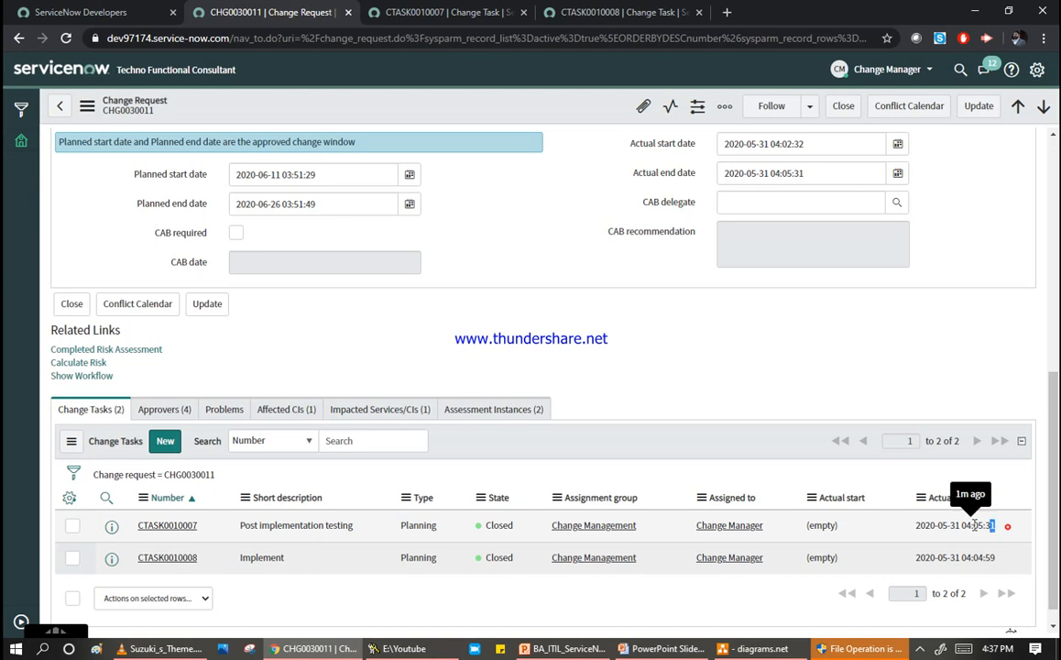
{"action": "left_click_drag", "start_coordinate": [1009, 526], "coordinate": [900, 519]}
{"action": "left_click_drag", "start_coordinate": [820, 172], "coordinate": [723, 173]}
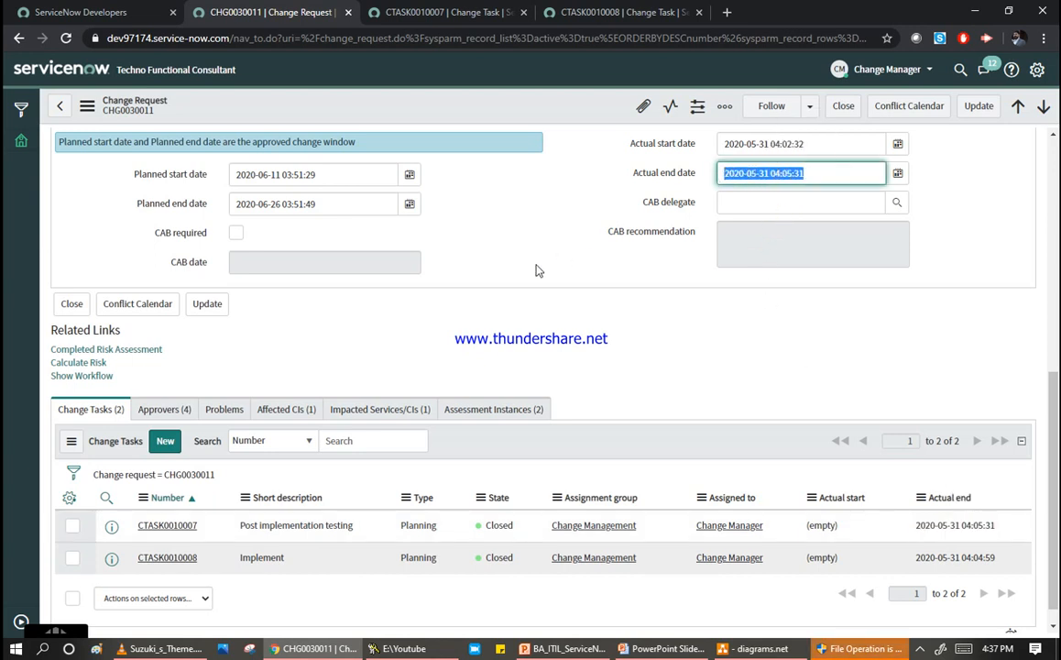
Tick CAB required in the change request's schedule details, and clear it again.
{"action": "scroll", "coordinate": [538, 271], "scroll_direction": "up", "scroll_amount": 3}
{"action": "scroll", "coordinate": [538, 271], "scroll_direction": "up", "scroll_amount": 2}
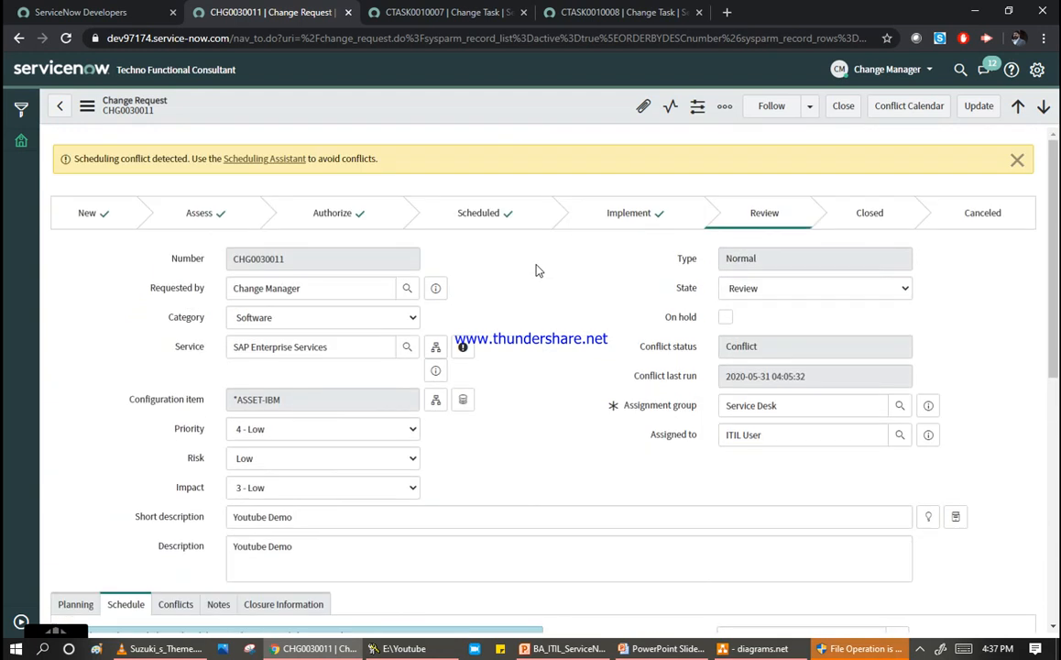
{"action": "scroll", "coordinate": [538, 270], "scroll_direction": "down", "scroll_amount": 4}
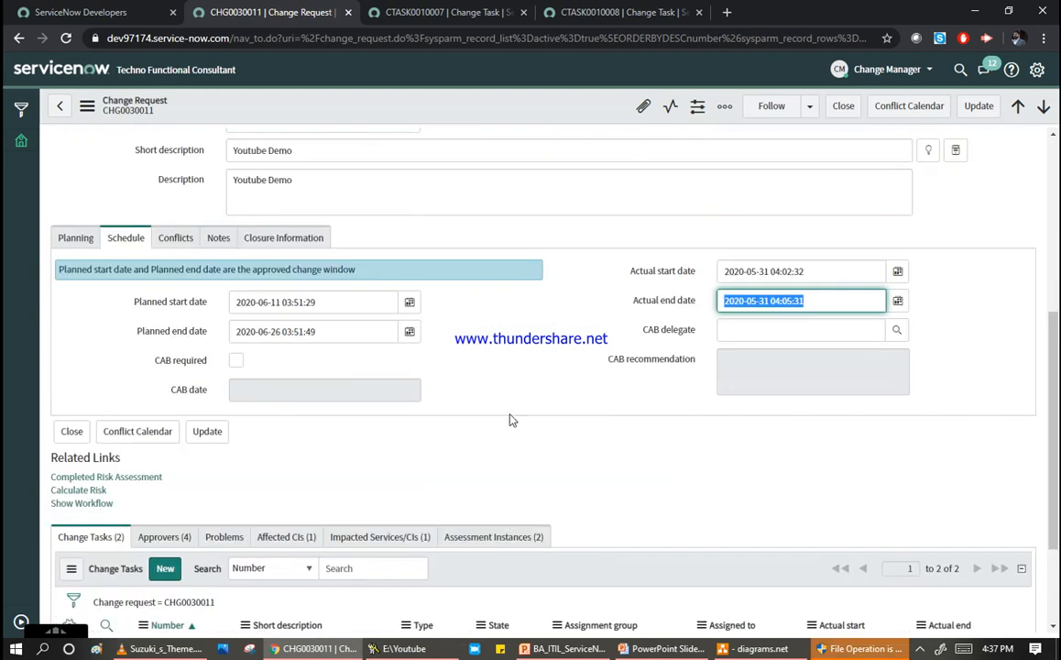
{"action": "left_click", "coordinate": [237, 361]}
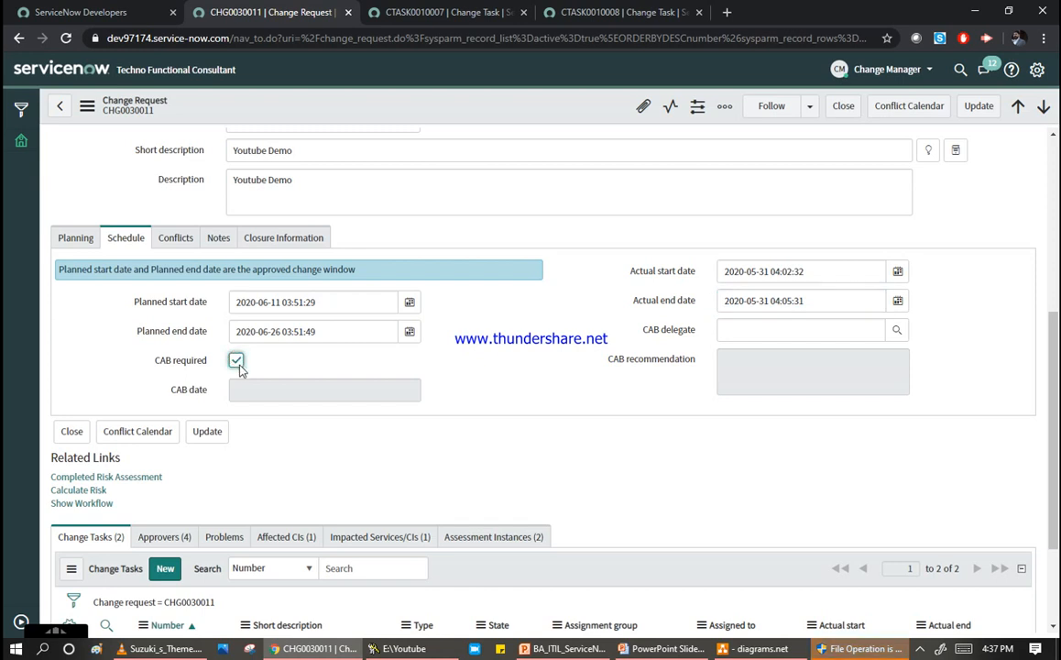
{"action": "left_click", "coordinate": [236, 362]}
{"action": "scroll", "coordinate": [458, 348], "scroll_direction": "up", "scroll_amount": 4}
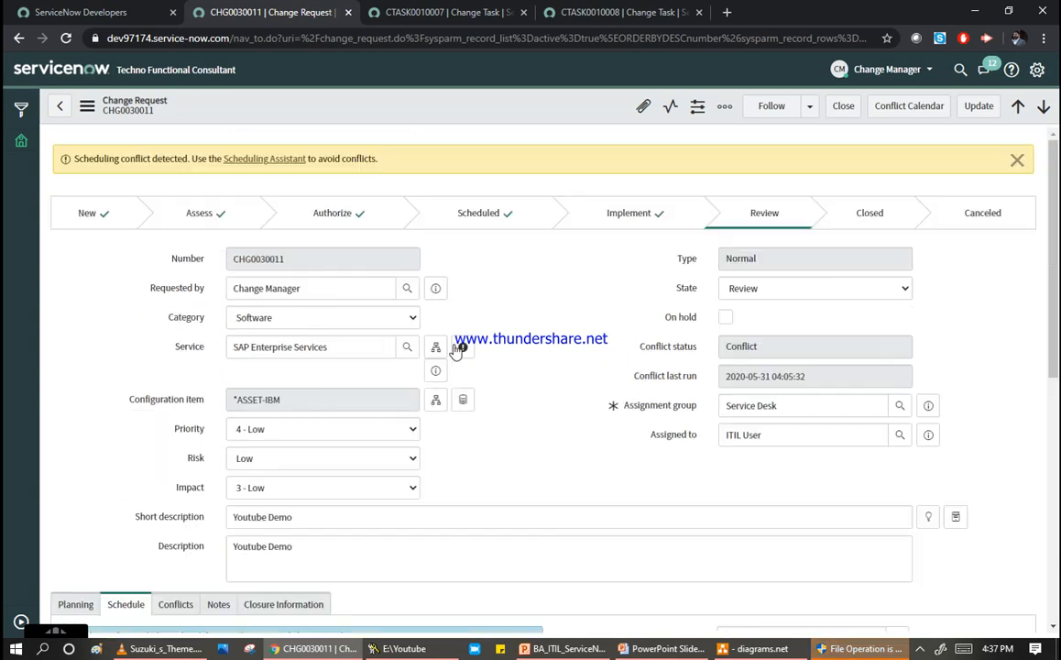
Try to close the change request, and set its mandatory close code to Successful in the closure information.
{"action": "left_click", "coordinate": [849, 109]}
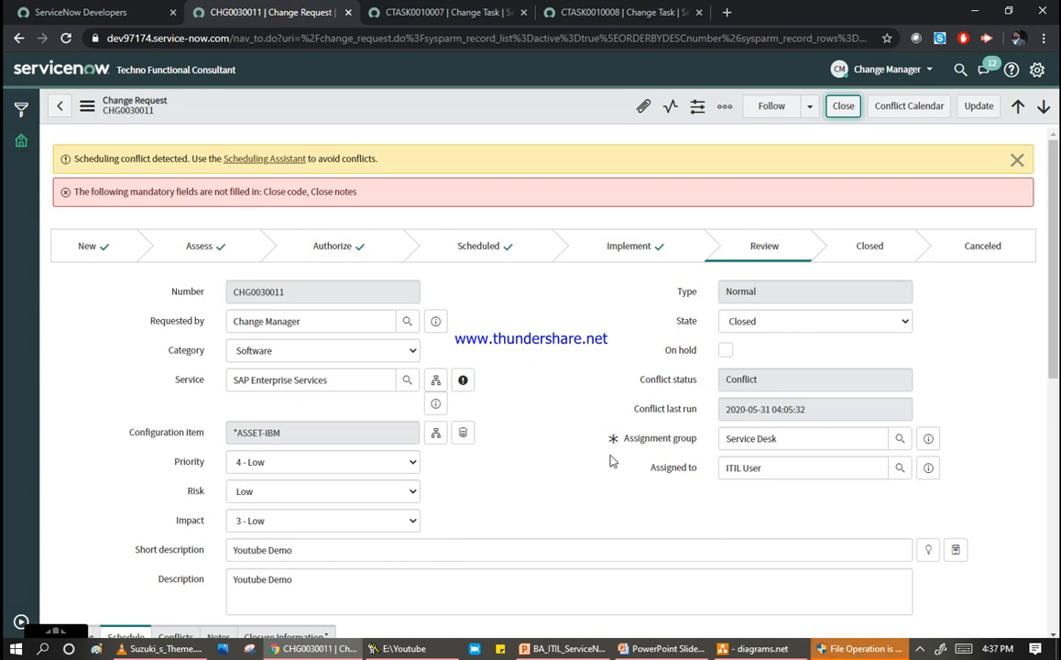
{"action": "scroll", "coordinate": [600, 443], "scroll_direction": "down", "scroll_amount": 3}
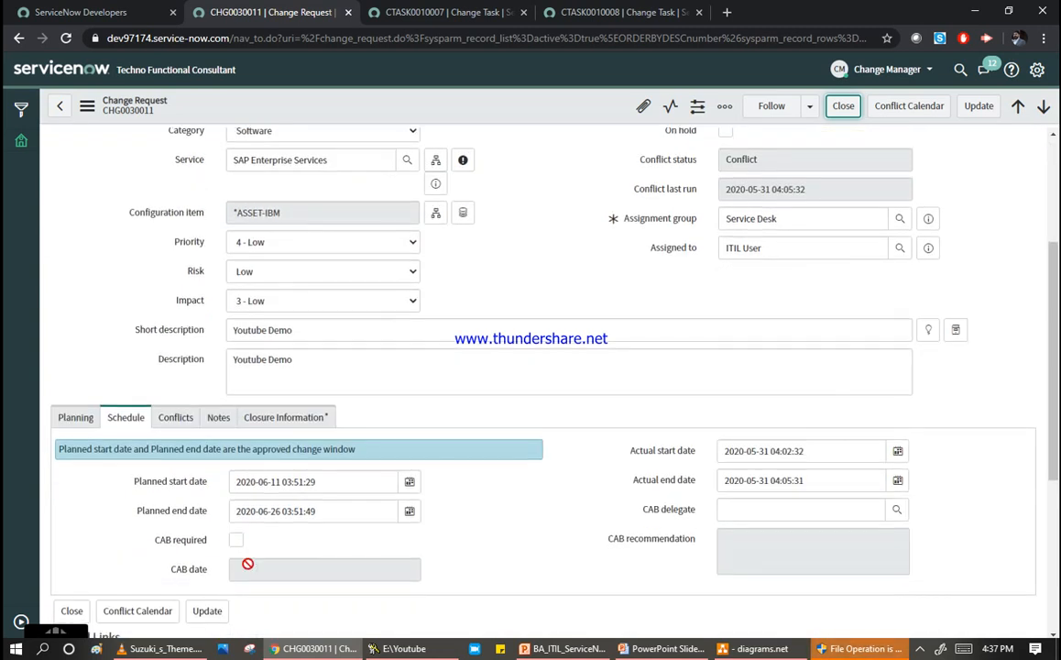
{"action": "left_click", "coordinate": [284, 417]}
{"action": "left_click", "coordinate": [355, 456]}
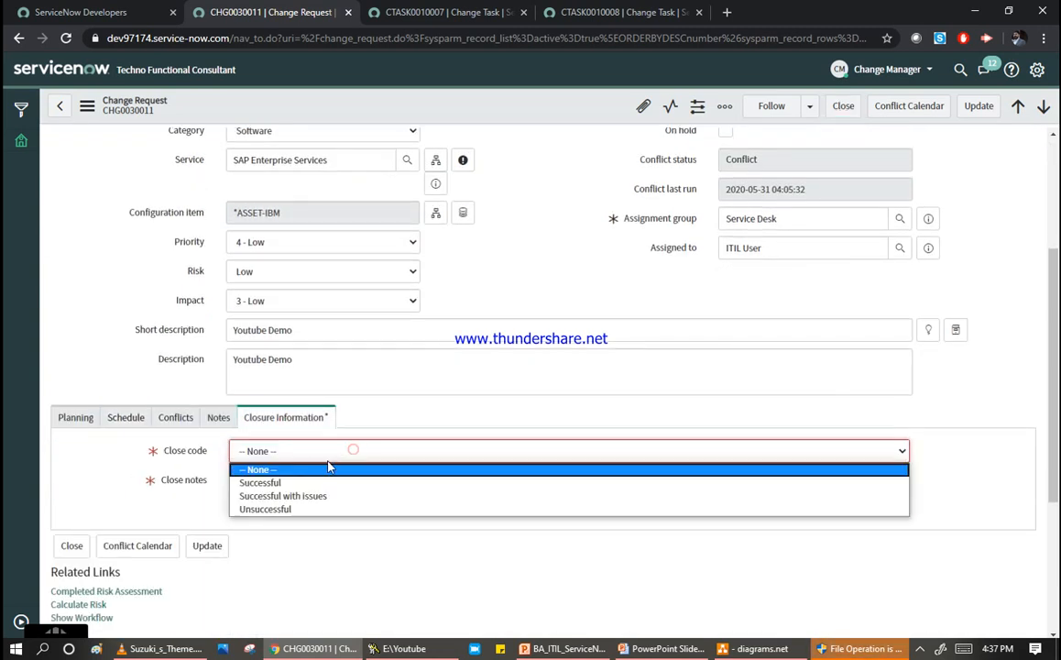
{"action": "left_click", "coordinate": [295, 481]}
Enter "Done" as the close notes and close change request CHG0030011.
{"action": "left_click", "coordinate": [293, 489]}
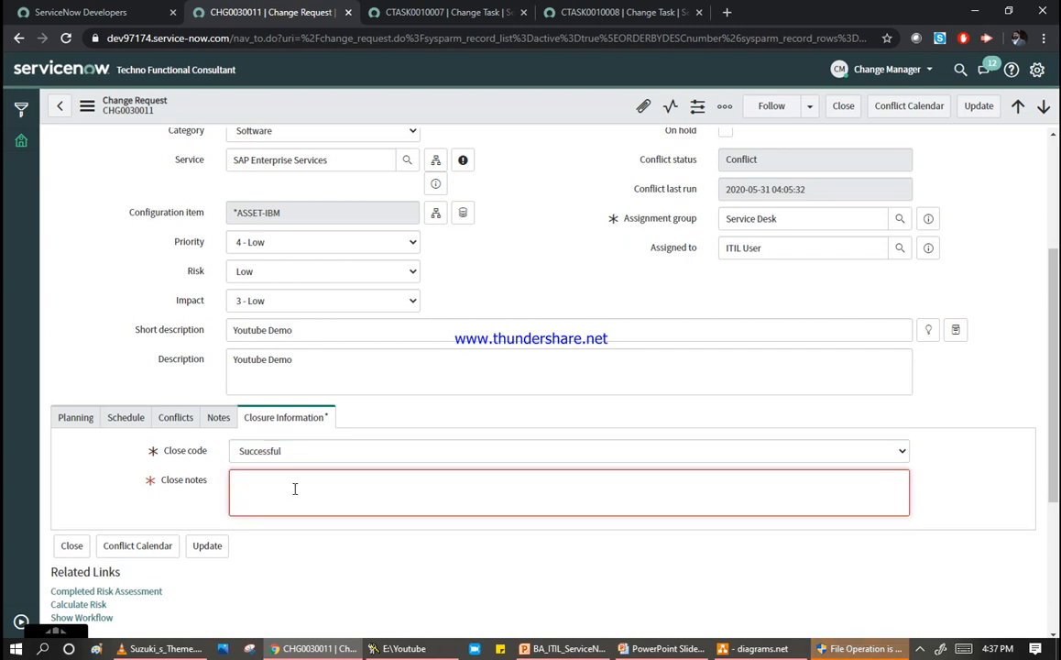
{"action": "type", "text": "Dine"}
{"action": "key", "text": "BackSpace"}
{"action": "key", "text": "BackSpace"}
{"action": "key", "text": "BackSpace"}
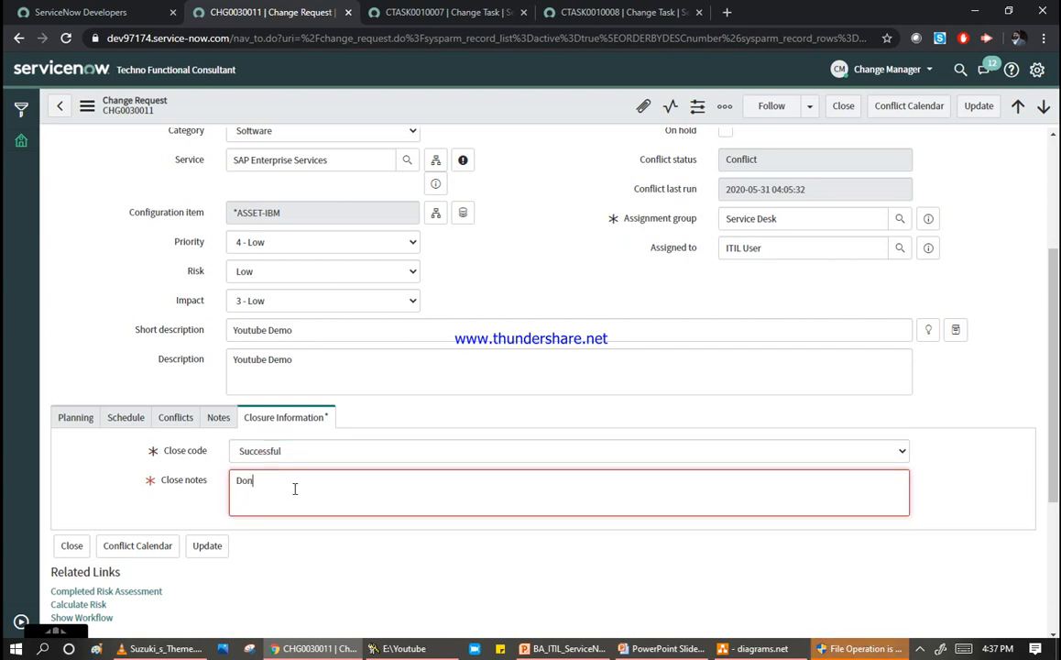
{"action": "type", "text": "one"}
{"action": "left_click", "coordinate": [843, 106]}
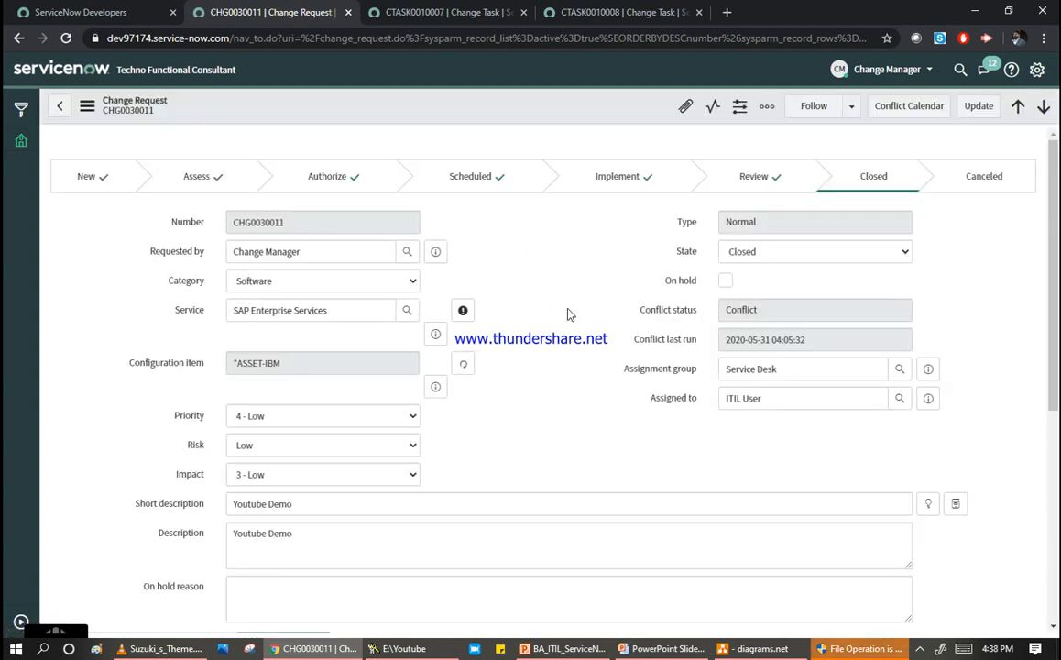
Examine the closed change request's related lists, process stage and available state choices.
{"action": "left_click", "coordinate": [817, 260]}
{"action": "left_click", "coordinate": [611, 248]}
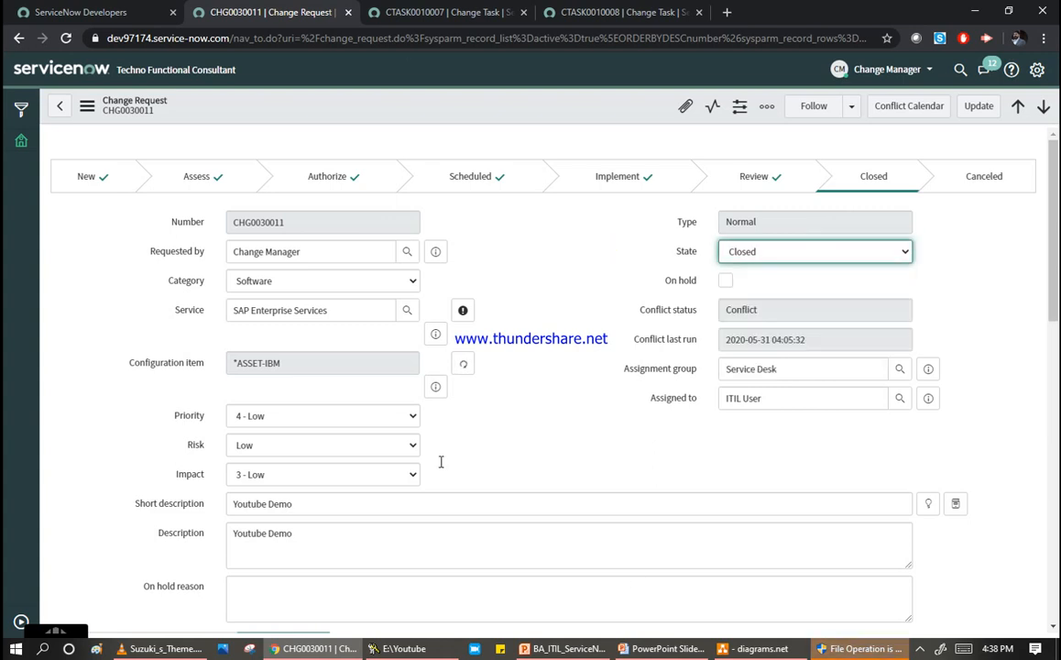
{"action": "scroll", "coordinate": [495, 261], "scroll_direction": "down", "scroll_amount": 5}
{"action": "scroll", "coordinate": [495, 261], "scroll_direction": "down", "scroll_amount": 5}
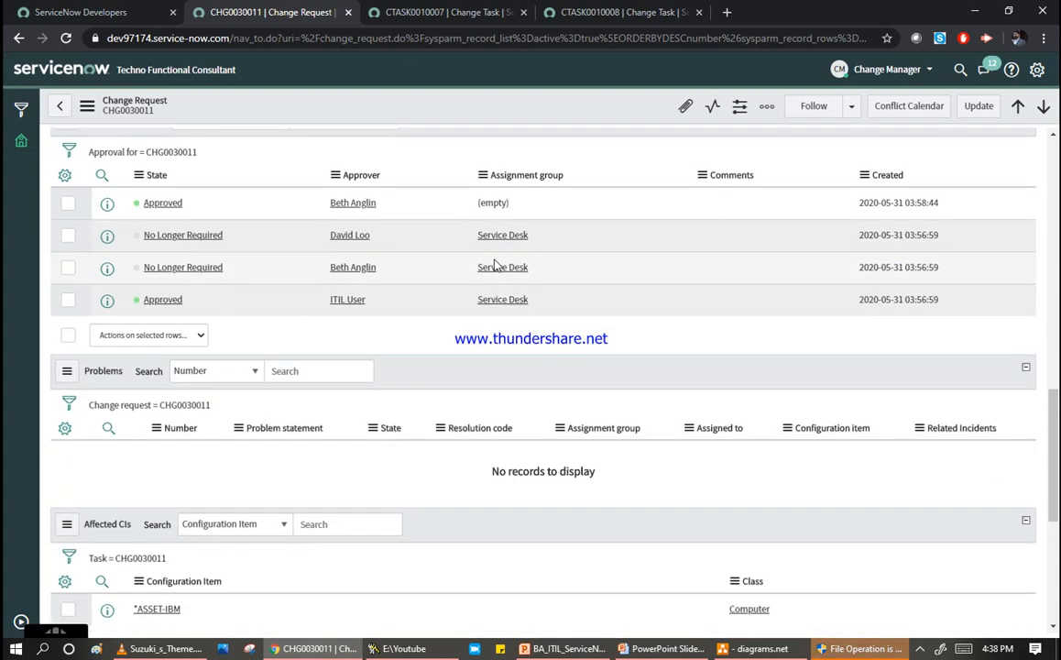
{"action": "scroll", "coordinate": [493, 265], "scroll_direction": "up", "scroll_amount": 15}
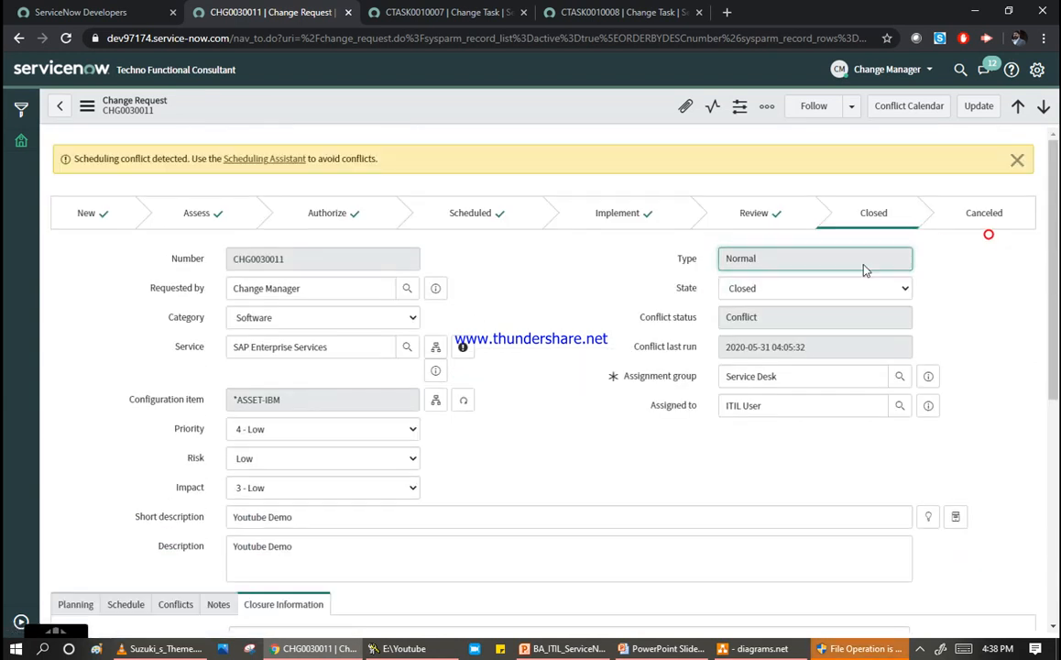
{"action": "left_click", "coordinate": [812, 288]}
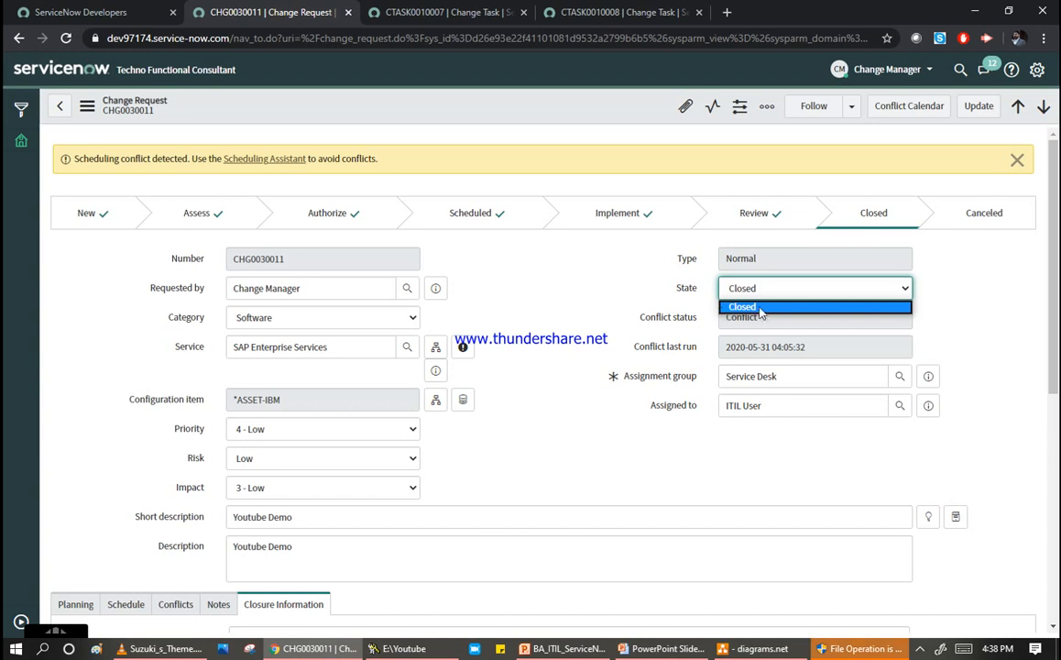
{"action": "left_click", "coordinate": [587, 275]}
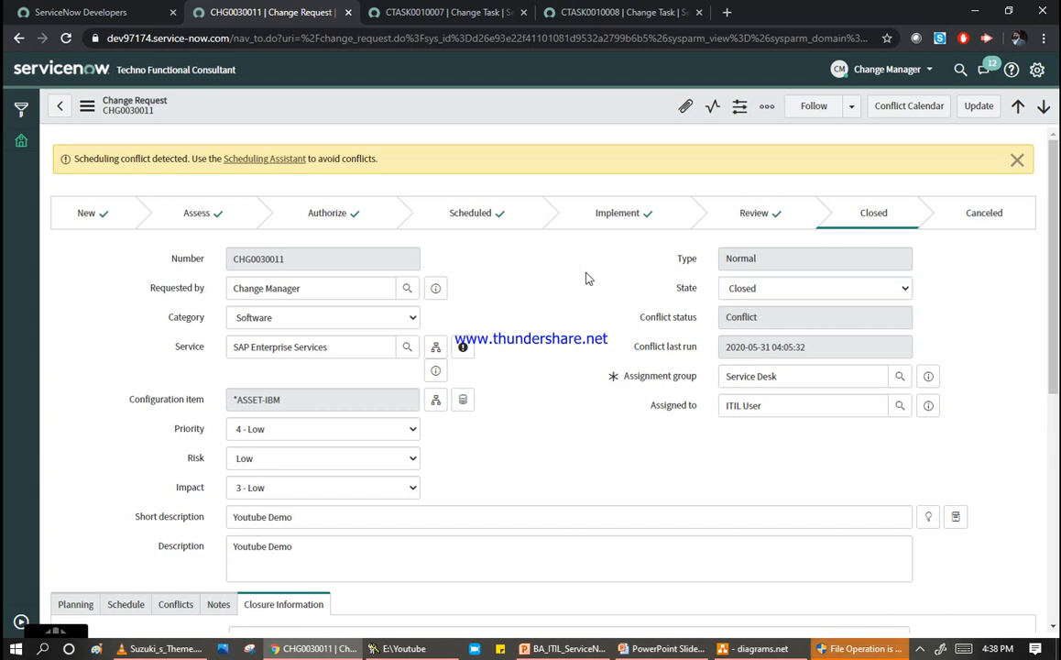
Change the closed request's close code to Unsuccessful and save the record.
{"action": "scroll", "coordinate": [588, 278], "scroll_direction": "down", "scroll_amount": 3}
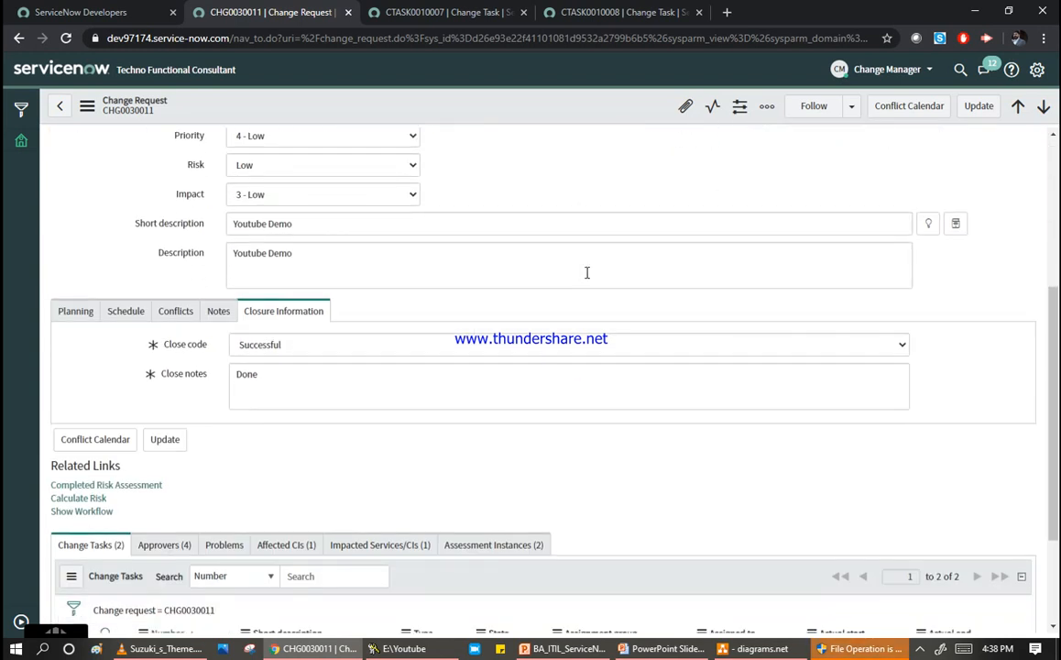
{"action": "scroll", "coordinate": [588, 272], "scroll_direction": "down", "scroll_amount": 2}
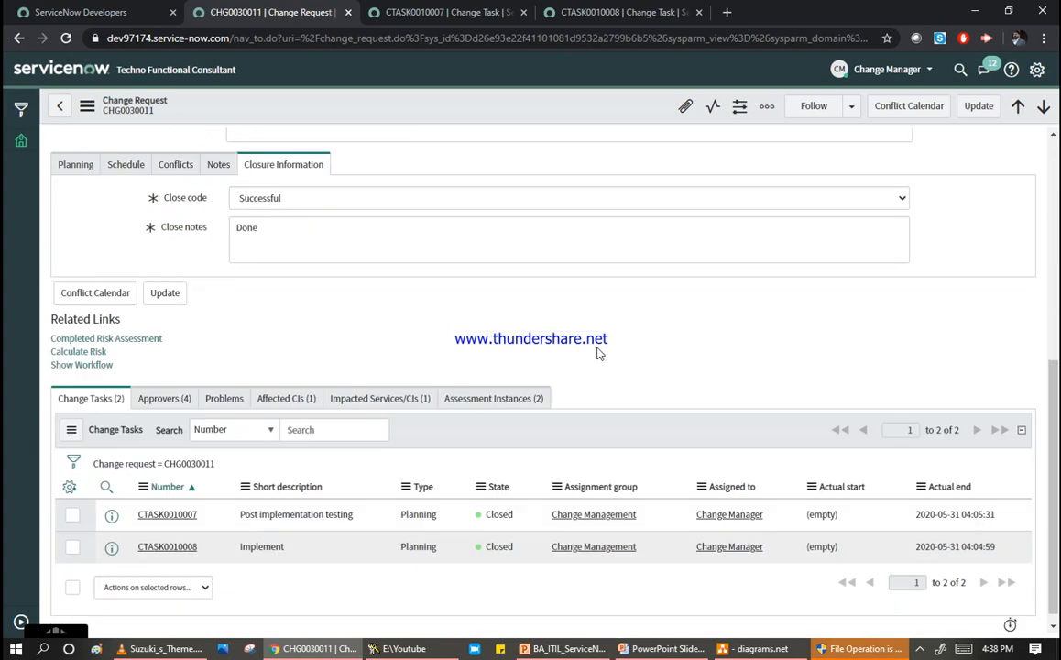
{"action": "left_click", "coordinate": [517, 198]}
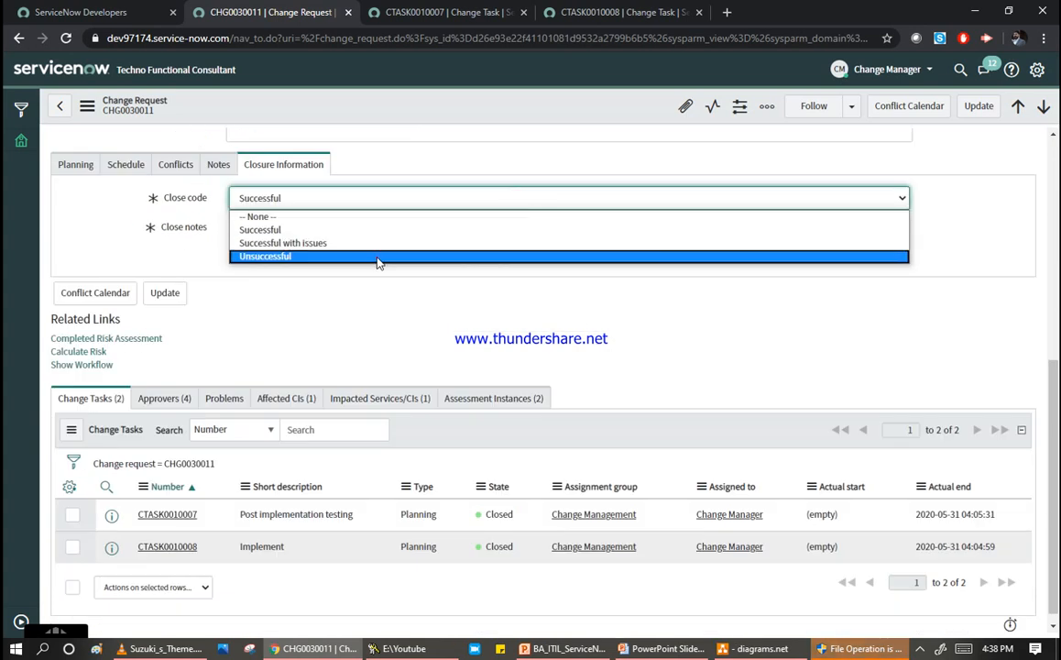
{"action": "left_click", "coordinate": [380, 257]}
{"action": "right_click", "coordinate": [631, 114]}
{"action": "left_click", "coordinate": [651, 122]}
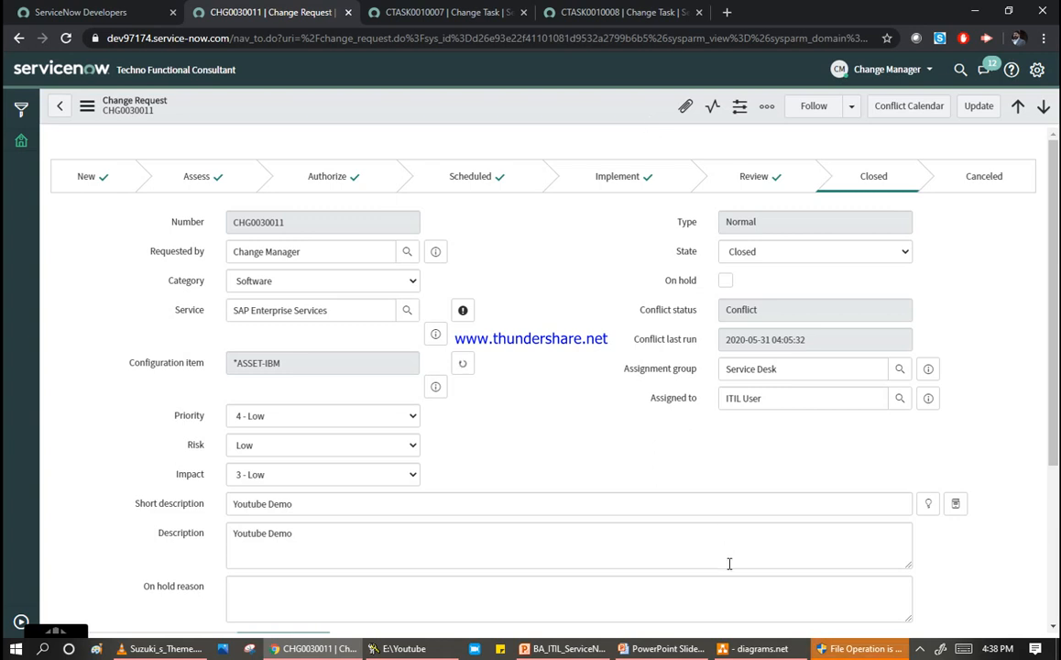
Switch to the PowerPoint slide show and advance past the process flow and demo slides to the closing feedback slide.
{"action": "left_click", "coordinate": [667, 649]}
{"action": "left_click", "coordinate": [498, 350]}
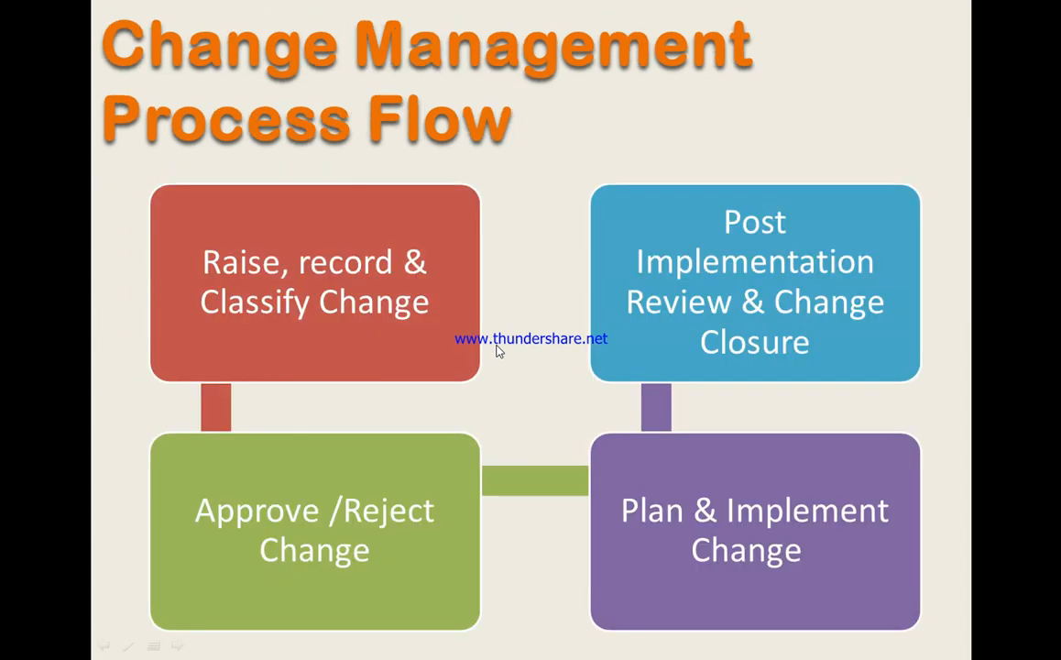
{"action": "left_click", "coordinate": [498, 350]}
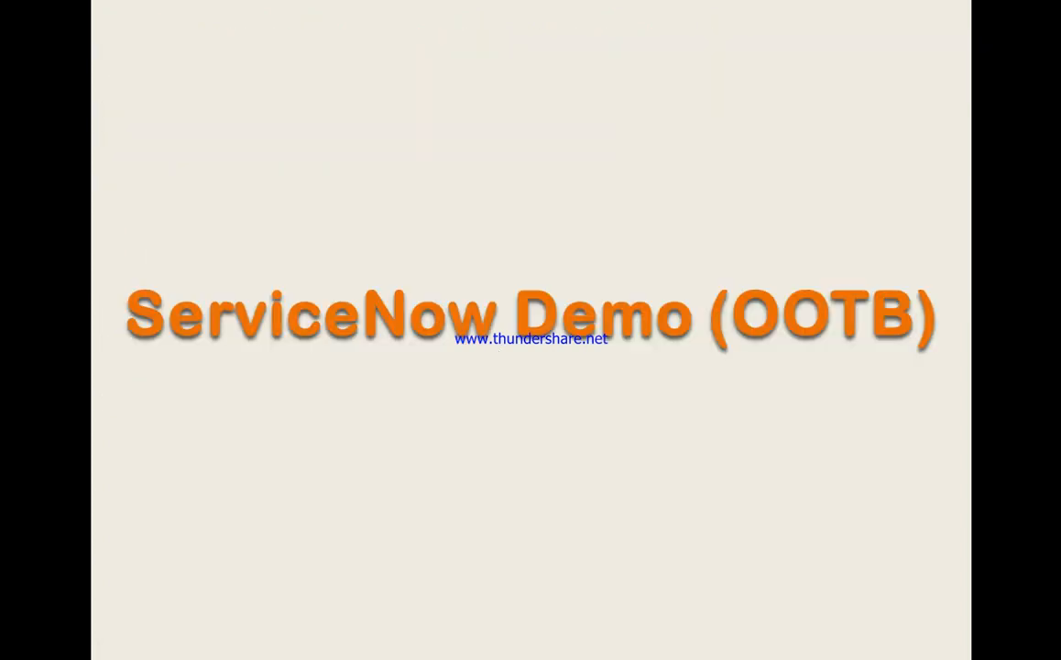
{"action": "key", "text": "Right"}
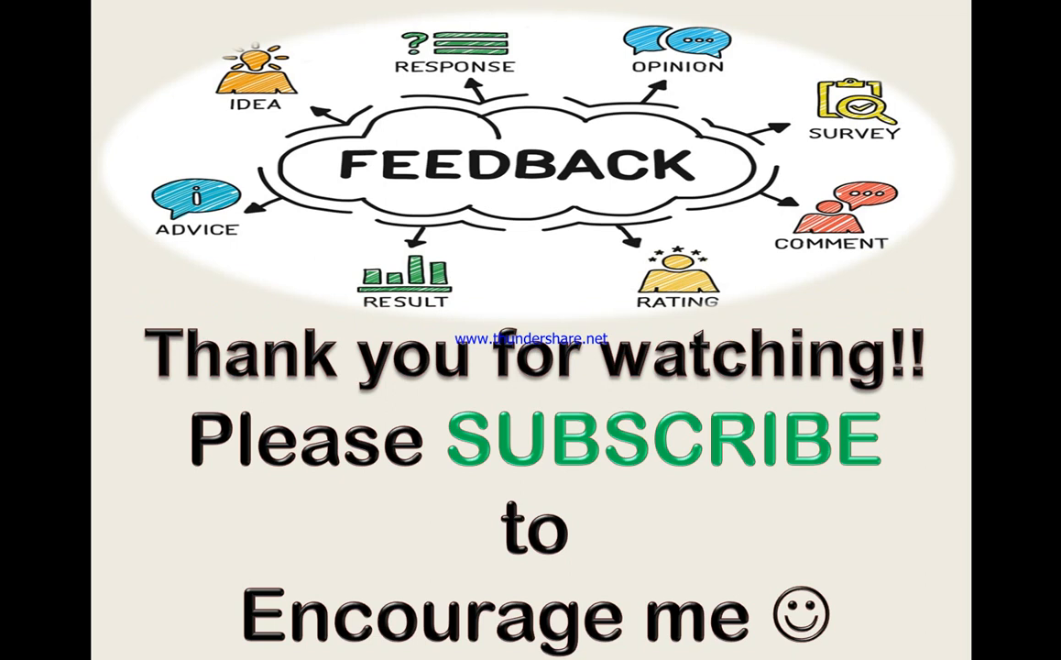